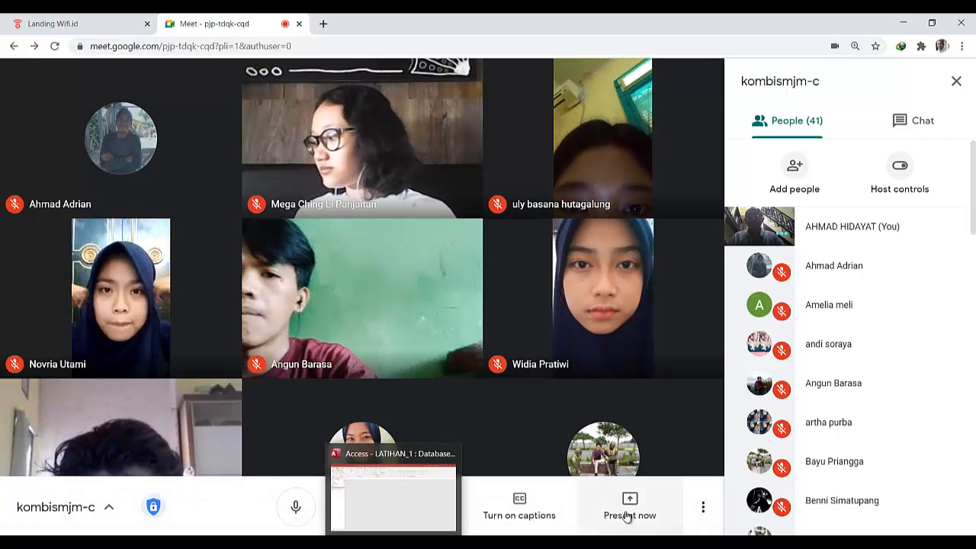
- Share the Access database window in the video meeting
left_click(636, 508)
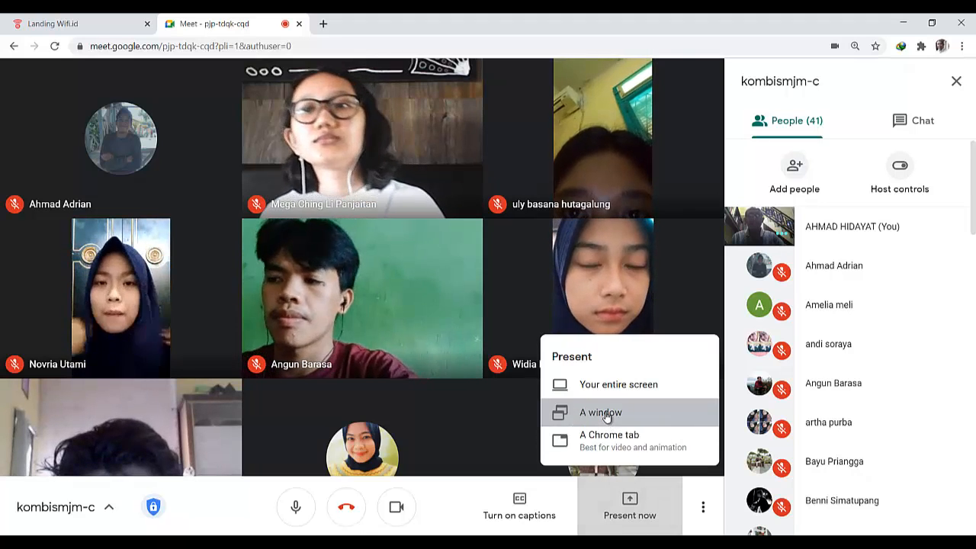
left_click(606, 416)
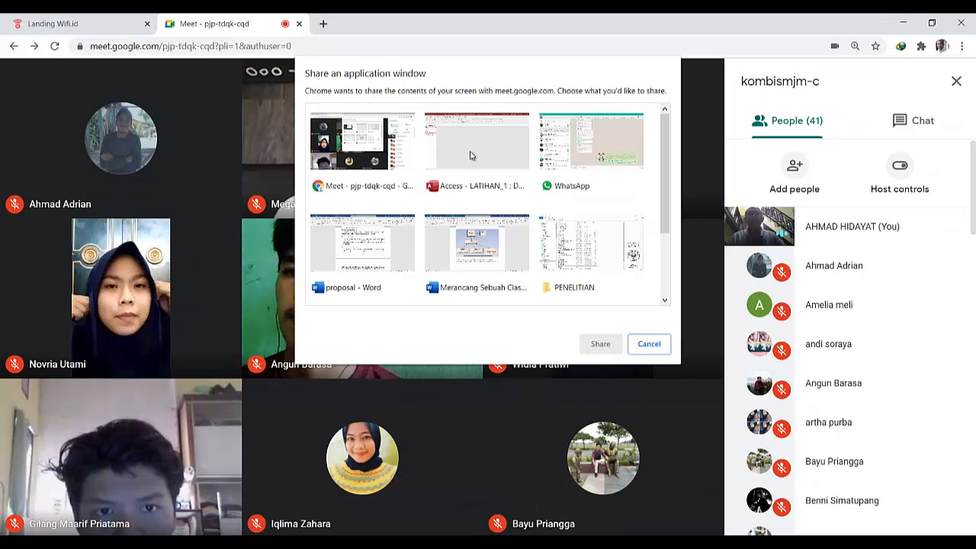
left_click(470, 155)
left_click(597, 343)
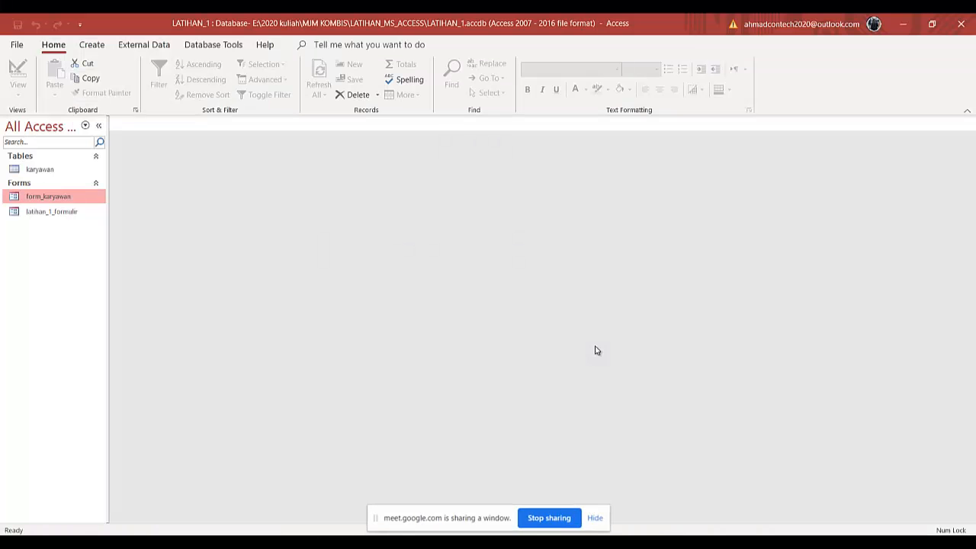
- Open the form_karyawan form, browse through its employee records, and close it
double_click(64, 201)
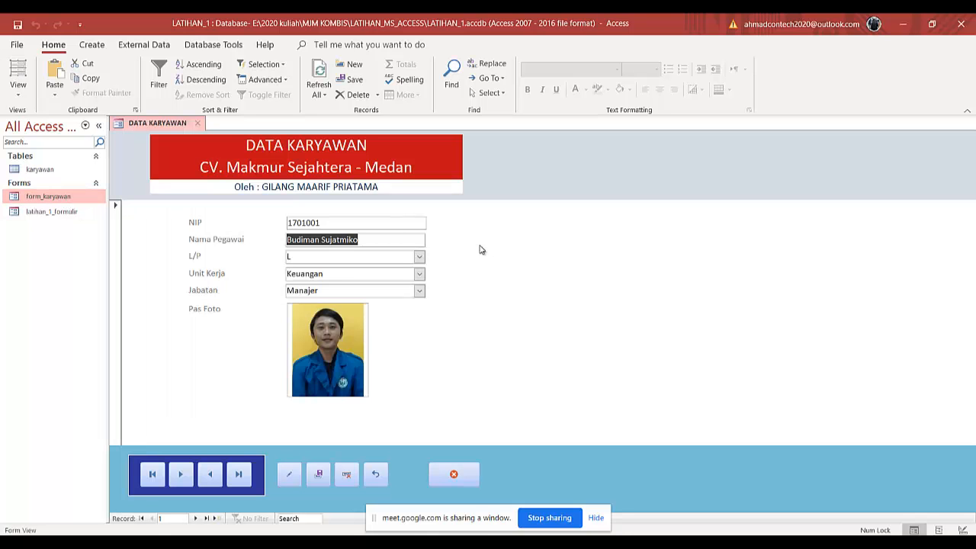
scroll(477, 252, "down", 2)
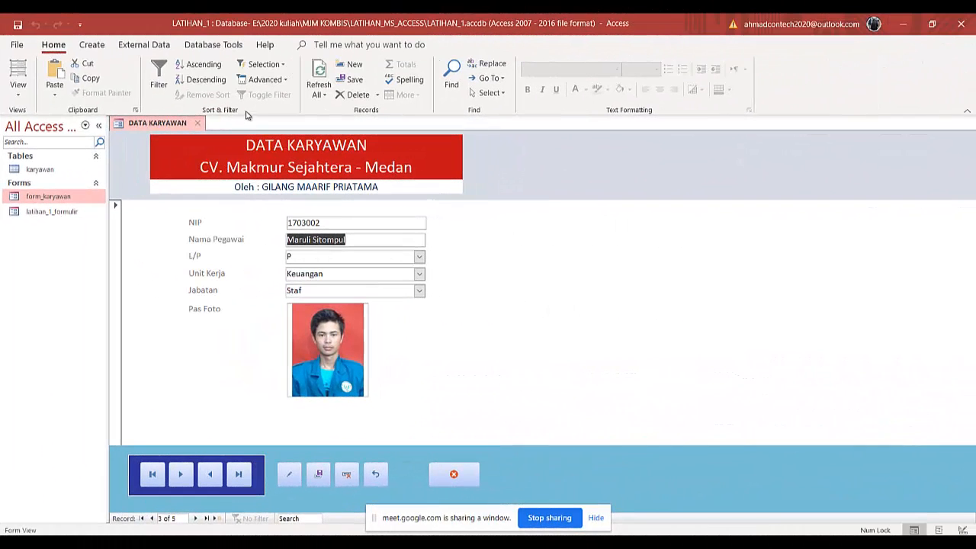
left_click(197, 125)
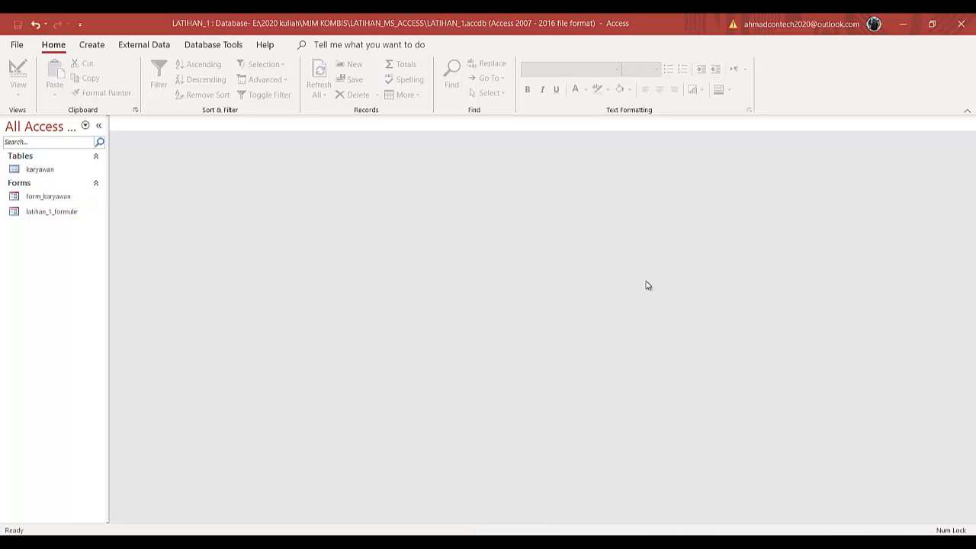
- Start the Report Wizard on the karyawan table and add the nip, nama, kelamin, ukerja, jabatan and pasfoto fields
left_click(92, 45)
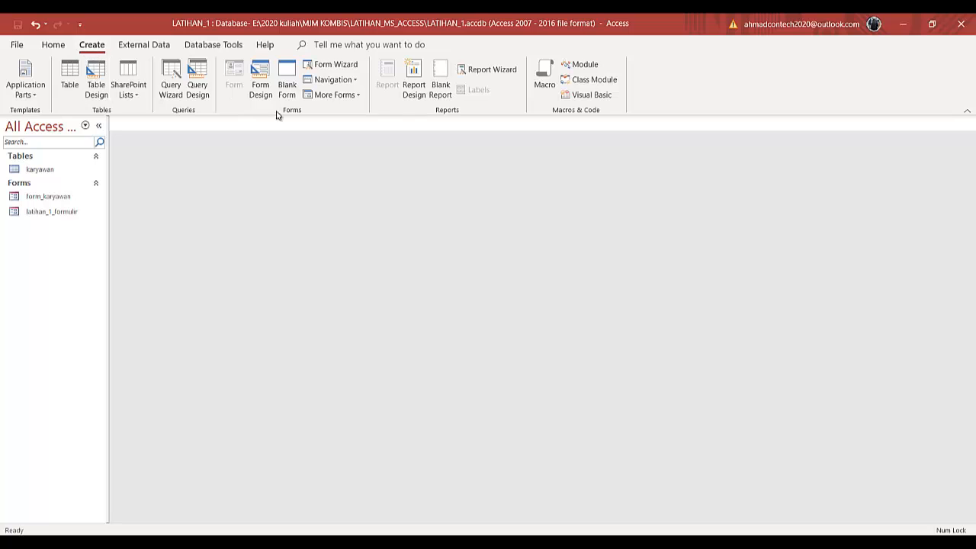
left_click(486, 73)
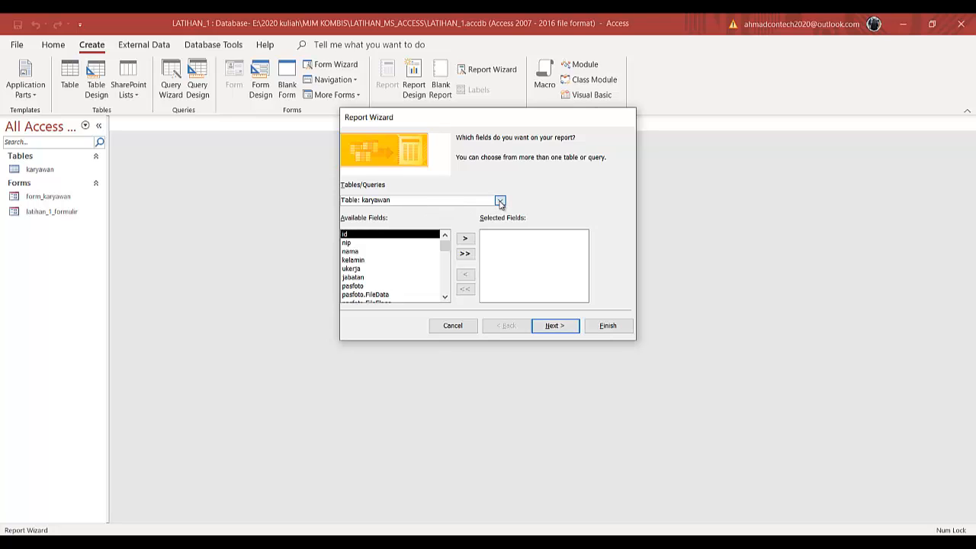
left_click(500, 201)
left_click(500, 200)
left_click(378, 244)
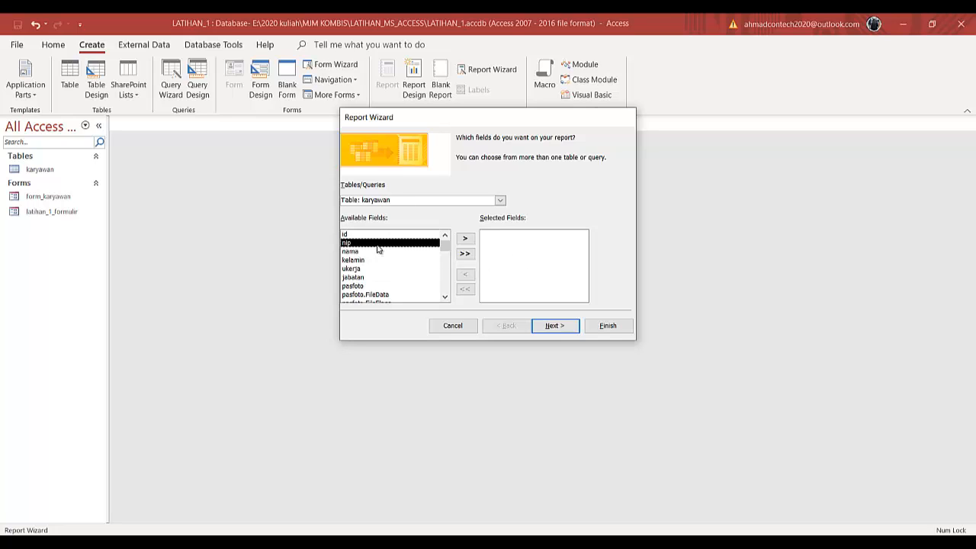
left_click(465, 240)
left_click(465, 240)
left_click(465, 240)
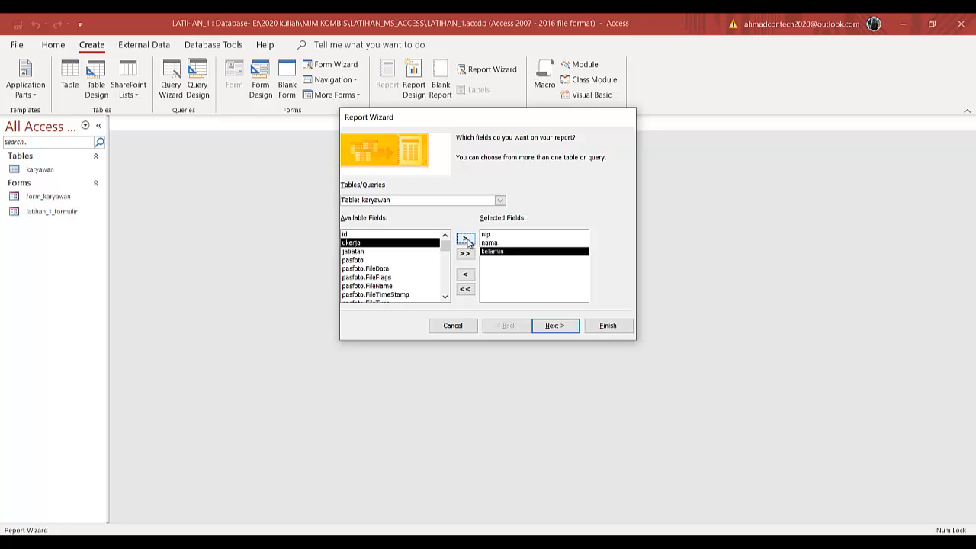
left_click(465, 240)
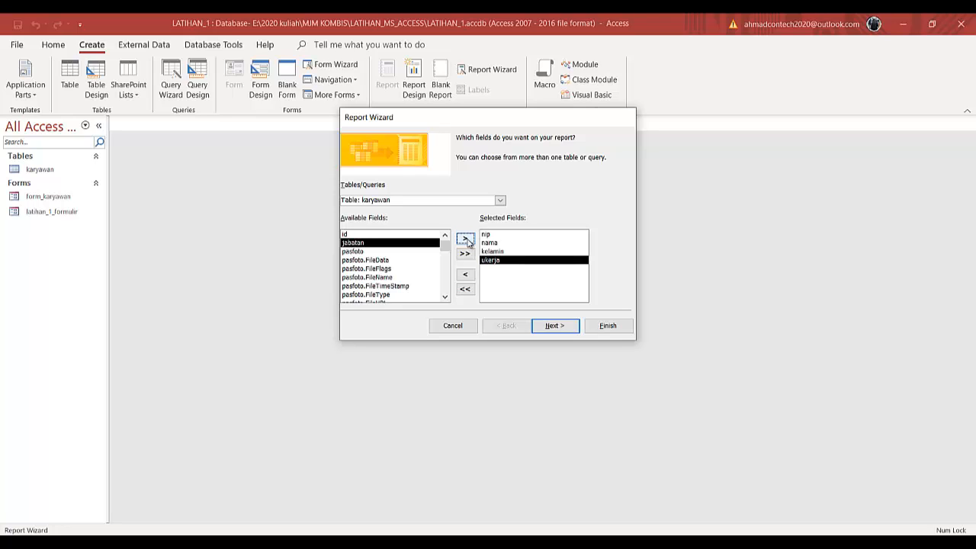
left_click(465, 240)
left_click(465, 240)
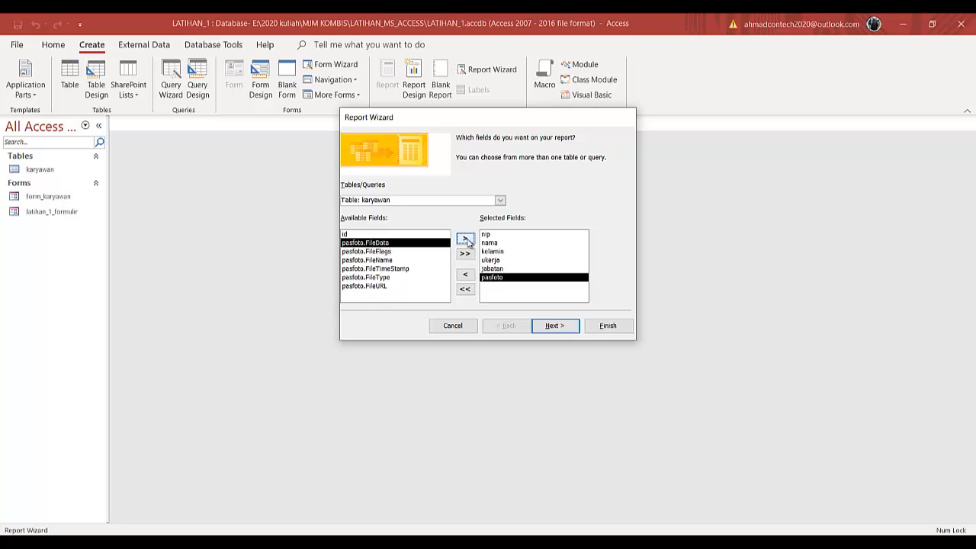
- Finish the wizard with no grouping or sorting, Tabular Portrait layout and title karyawan, then close the preview
left_click(562, 329)
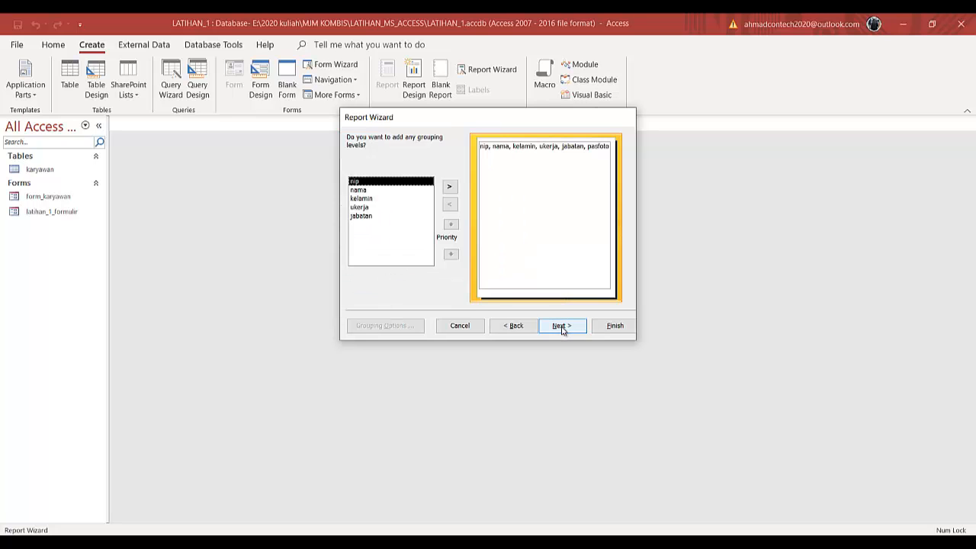
left_click(562, 329)
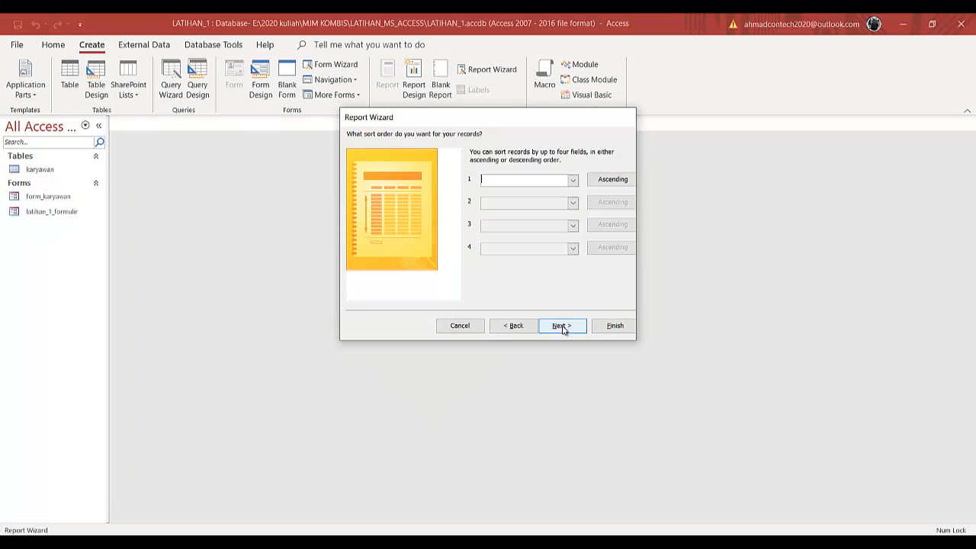
left_click(572, 181)
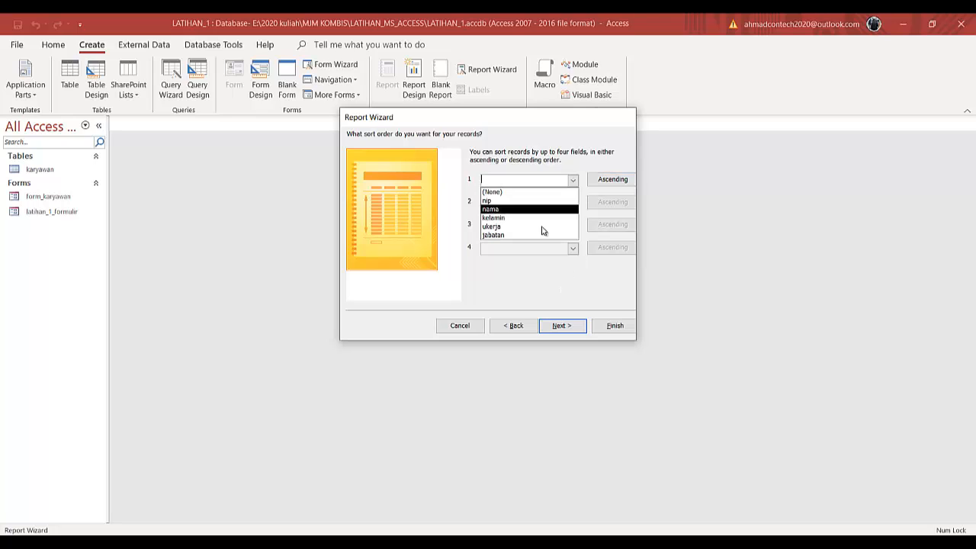
left_click(568, 327)
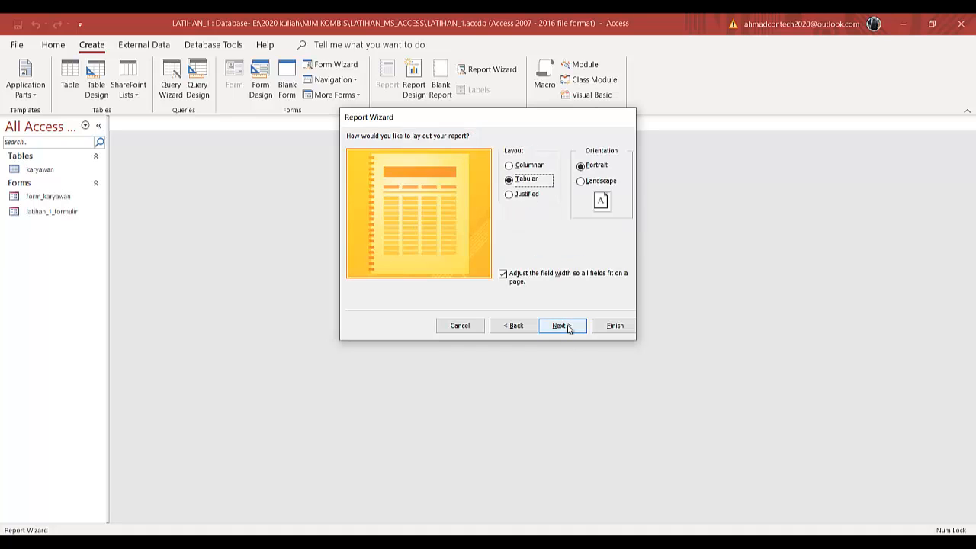
left_click(568, 327)
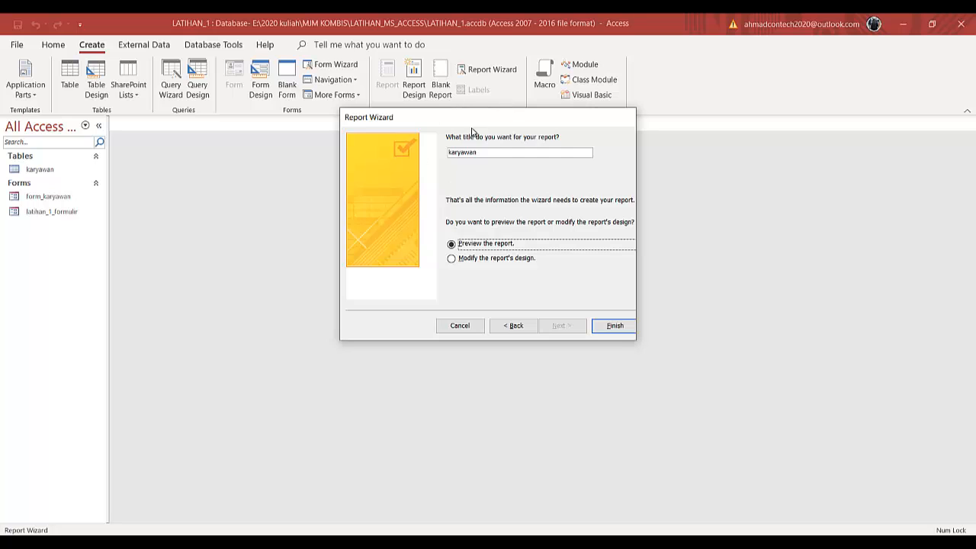
left_click(614, 326)
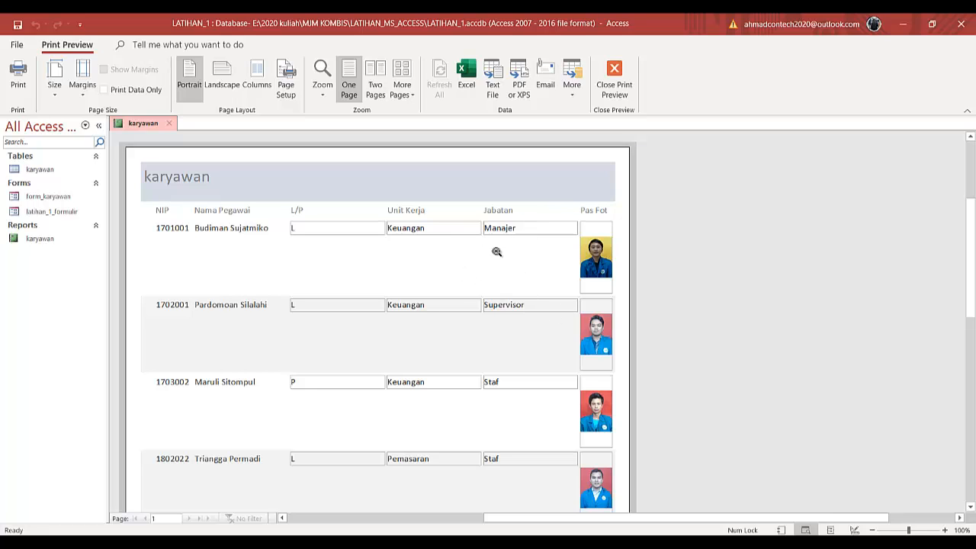
left_click(170, 125)
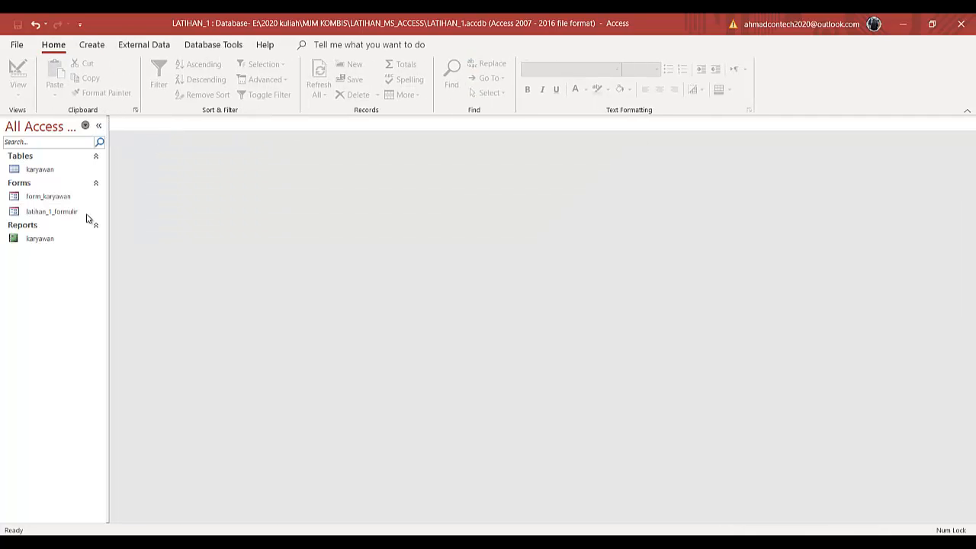
- Rename the new report as karyawan_1
right_click(55, 242)
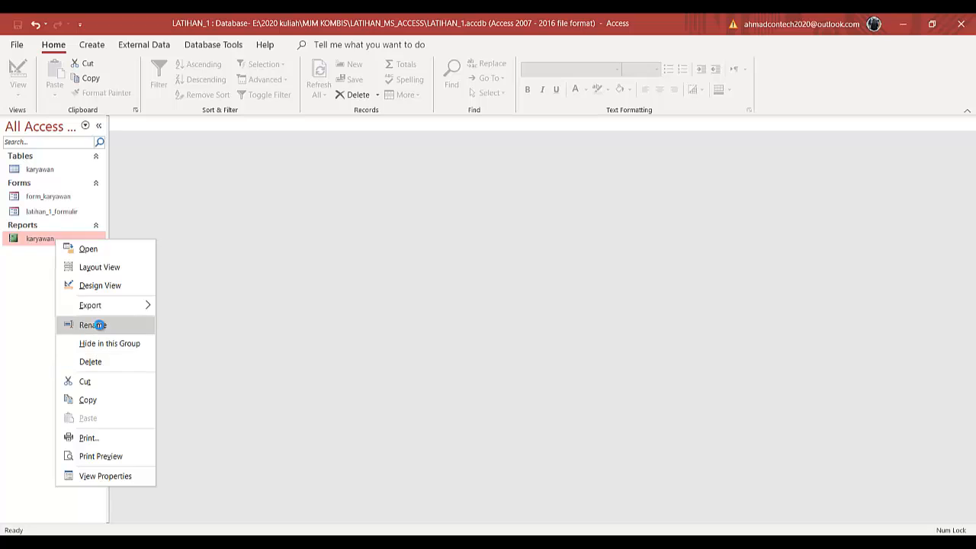
left_click(95, 325)
left_click(67, 238)
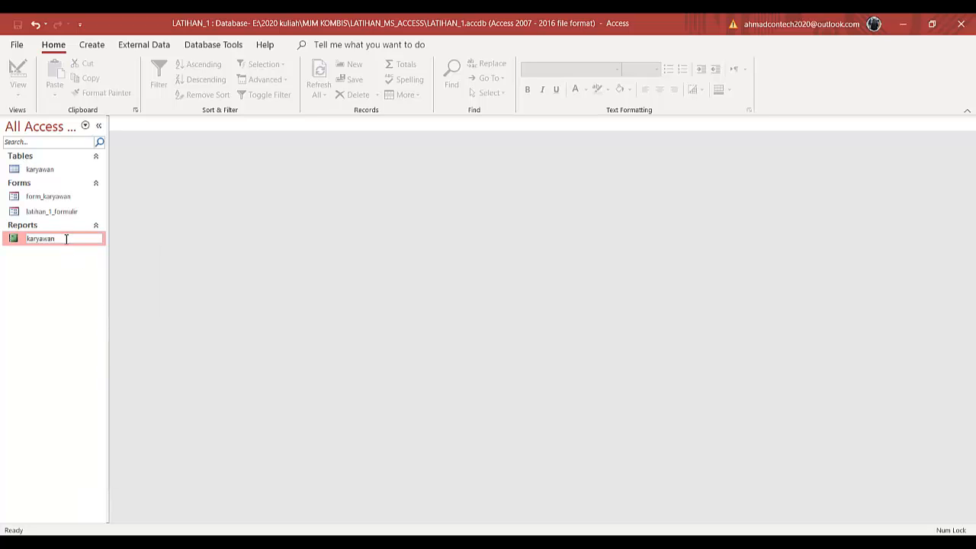
type("_1")
key("Return")
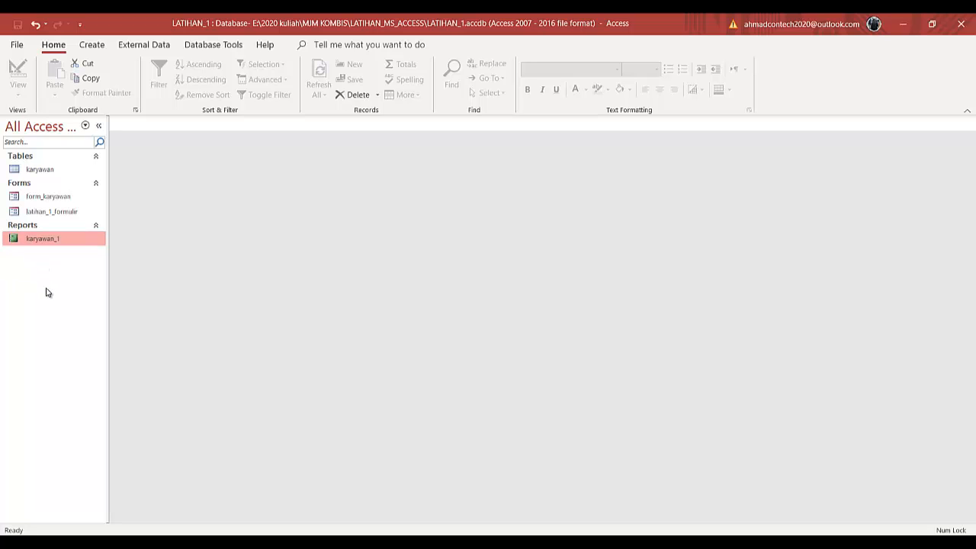
- Copy the karyawan_1 report and paste it as a new report named karyawan_2
right_click(55, 243)
left_click(44, 242)
right_click(44, 242)
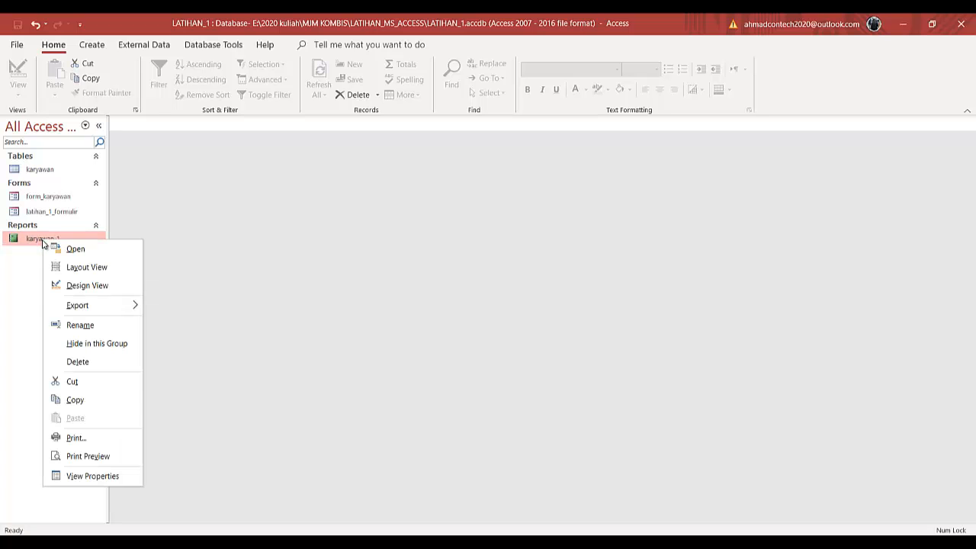
left_click(78, 401)
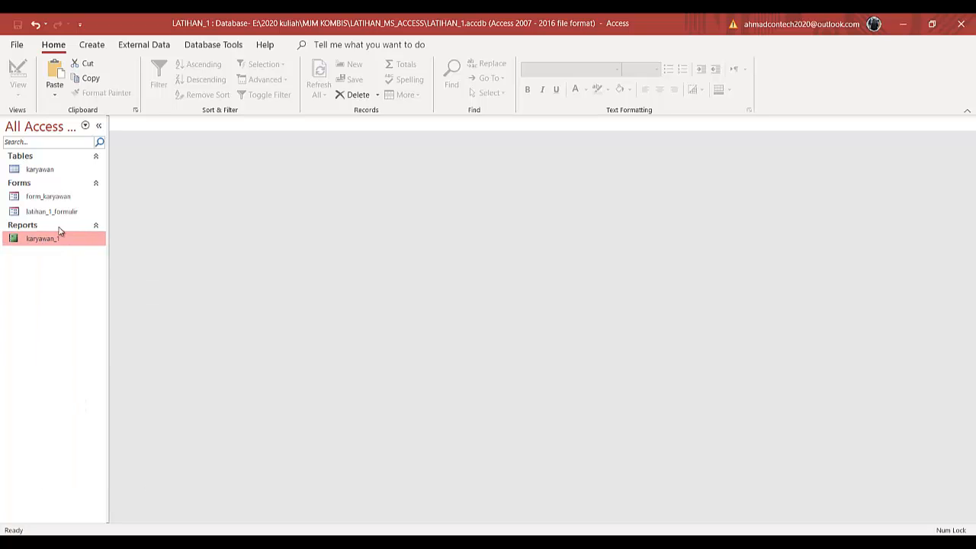
right_click(54, 280)
left_click(85, 360)
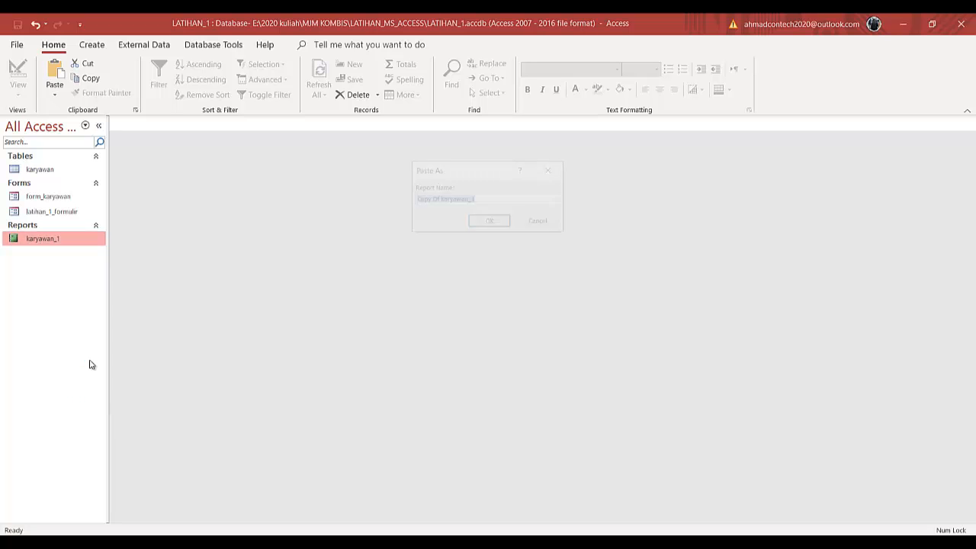
left_click_drag(443, 198, 373, 196)
key("BackSpace")
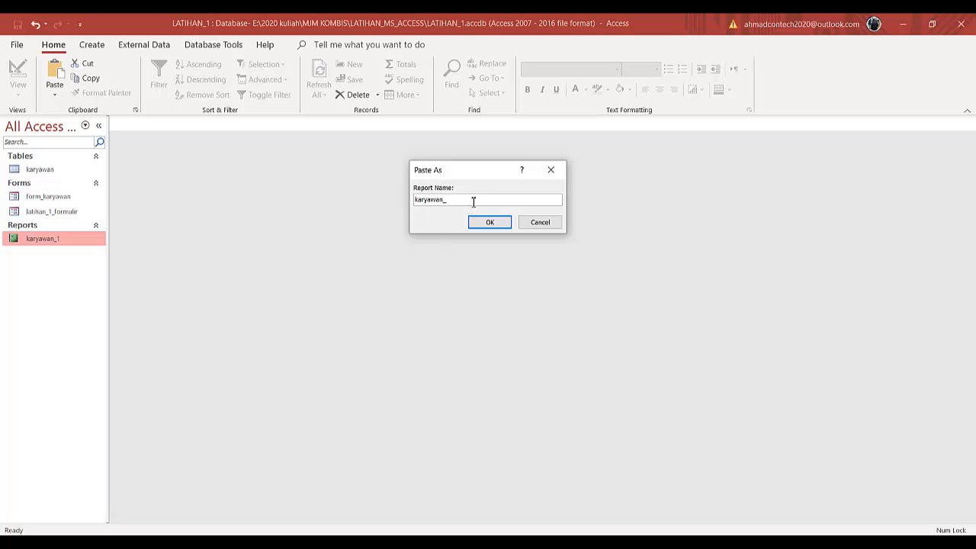
type("2")
left_click(490, 222)
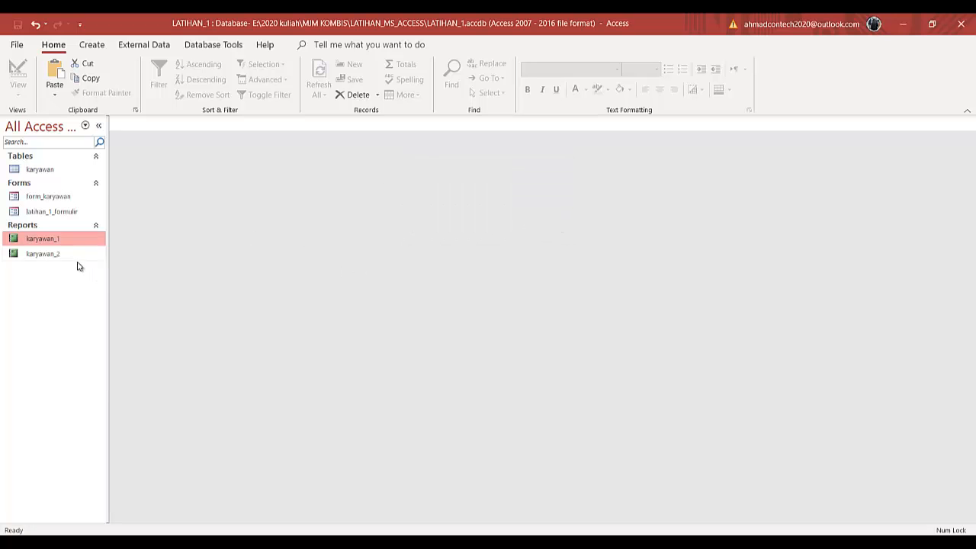
- Open karyawan_2 in Design View and enlarge the Report Header section
left_click(65, 256)
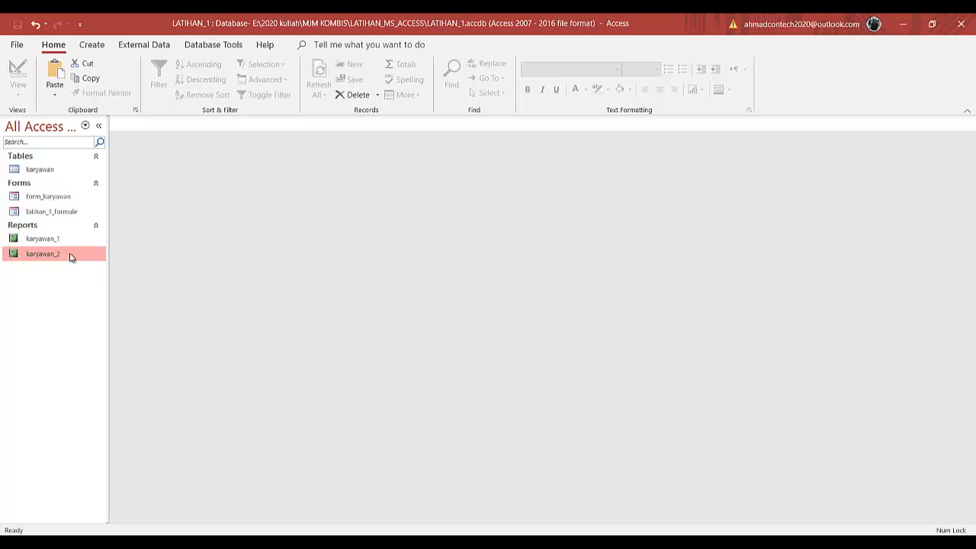
right_click(69, 257)
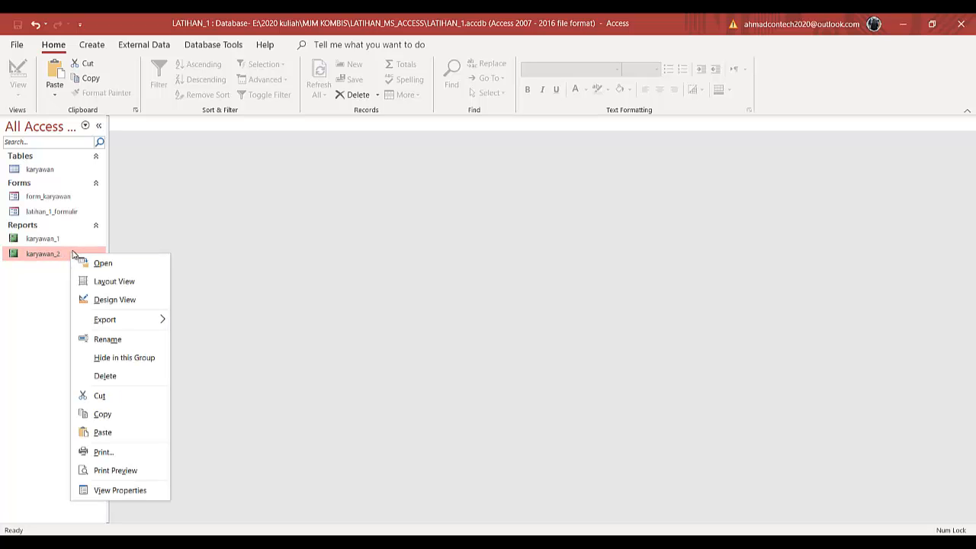
left_click(114, 300)
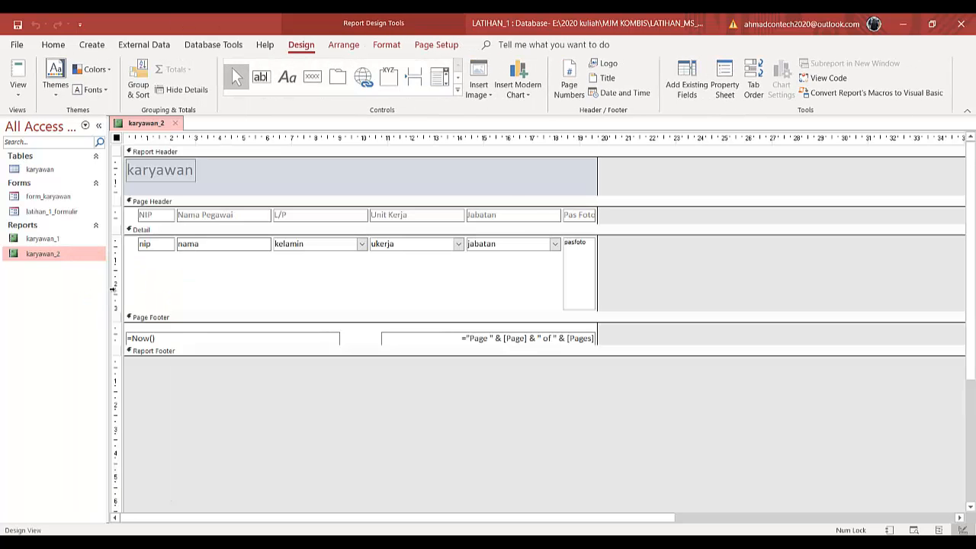
left_click_drag(510, 195, 510, 248)
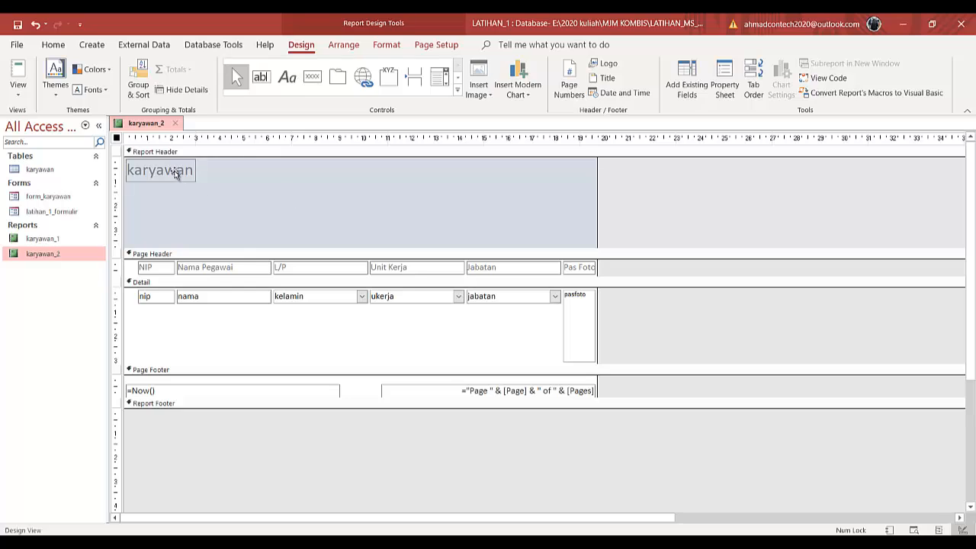
- Widen the title label across the Report Header and change its text to DATA KARYAWAN
left_click_drag(173, 174, 596, 235)
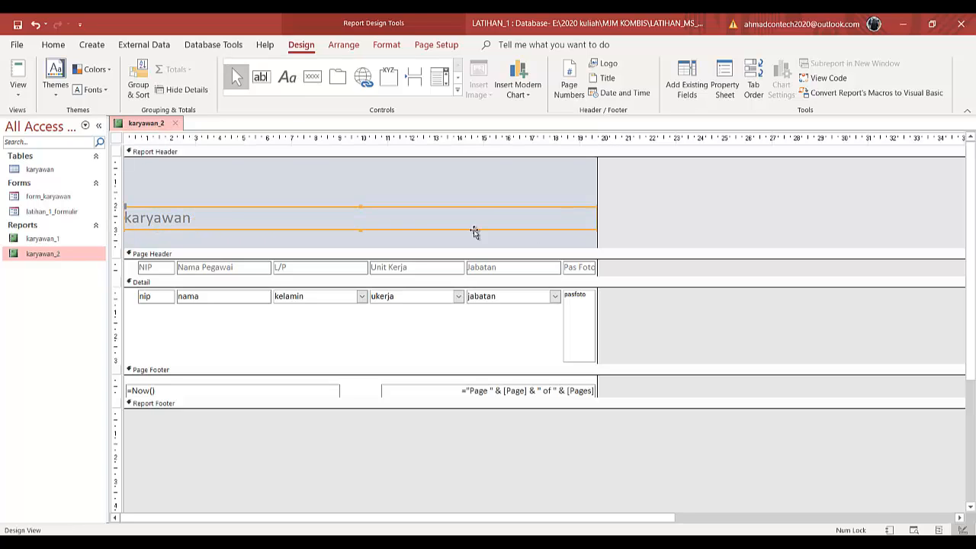
left_click_drag(213, 221, 135, 214)
key("Caps_Lock")
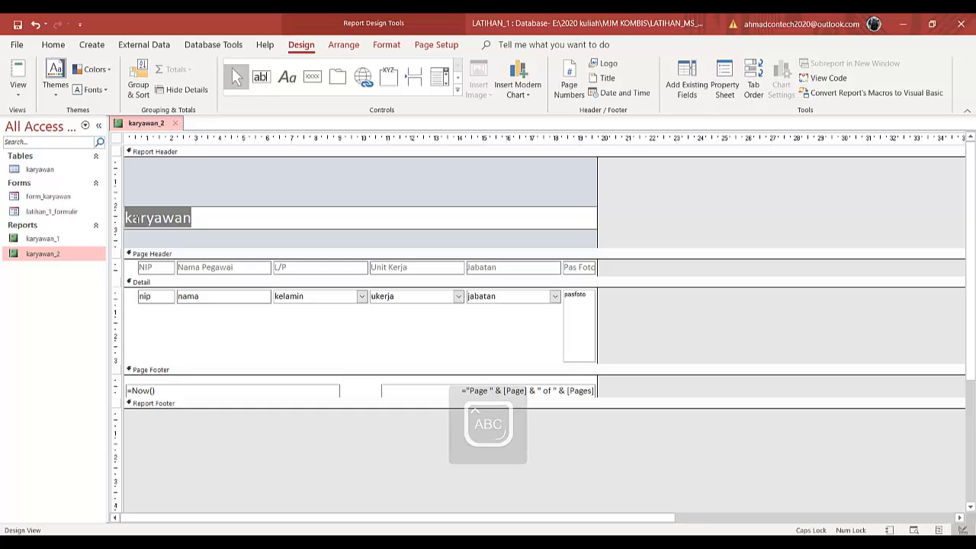
key("BackSpace")
type("DATA")
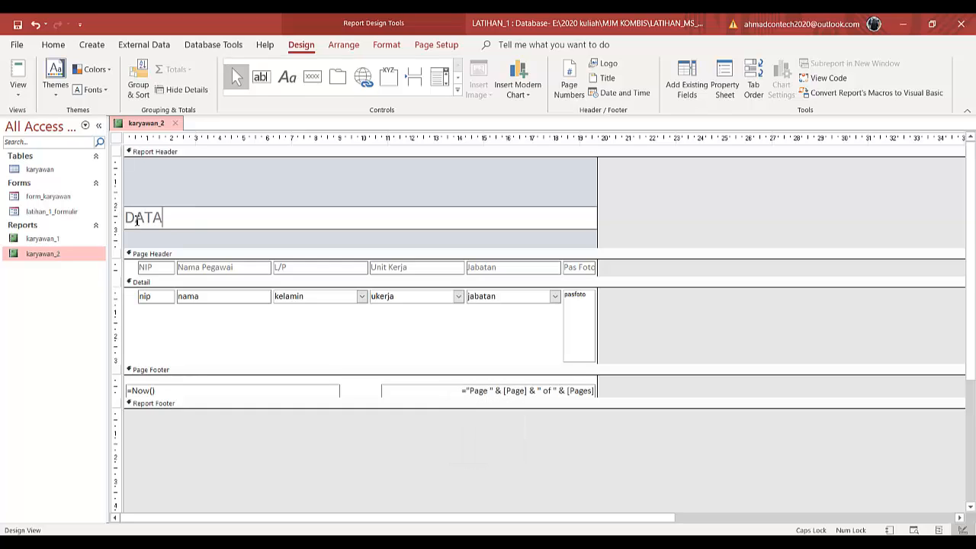
type(" KARYAWAN")
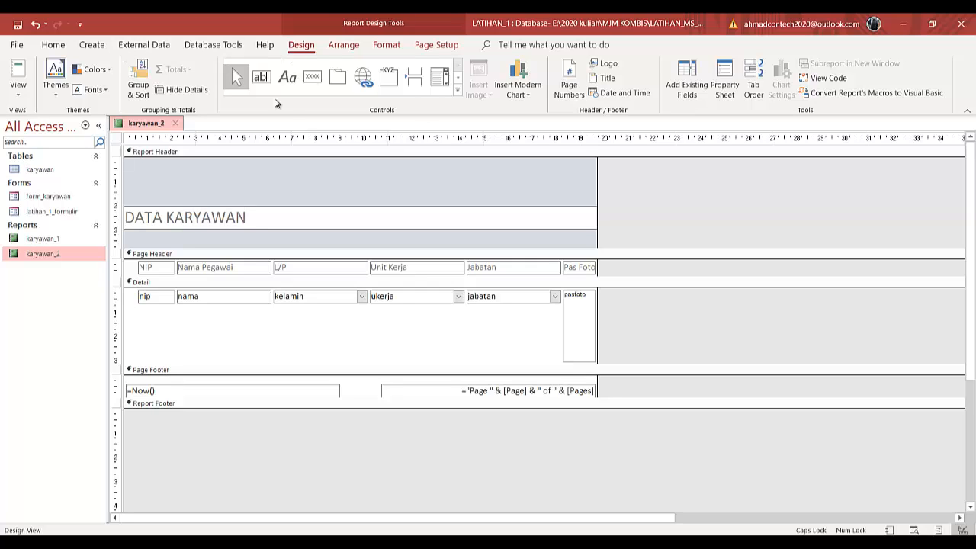
- Format the DATA KARYAWAN title label as centered, bold, with black font colour
left_click(294, 195)
left_click(285, 223)
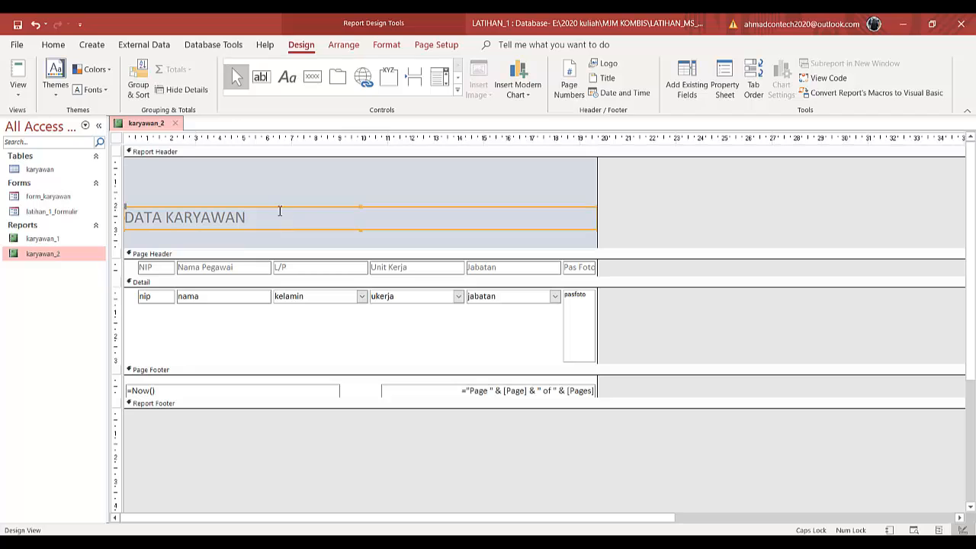
left_click(53, 45)
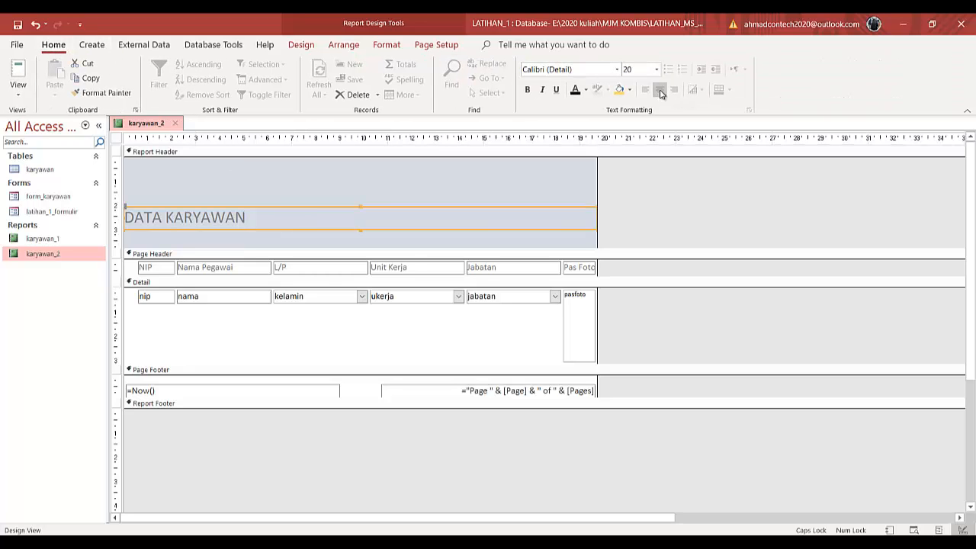
left_click(660, 91)
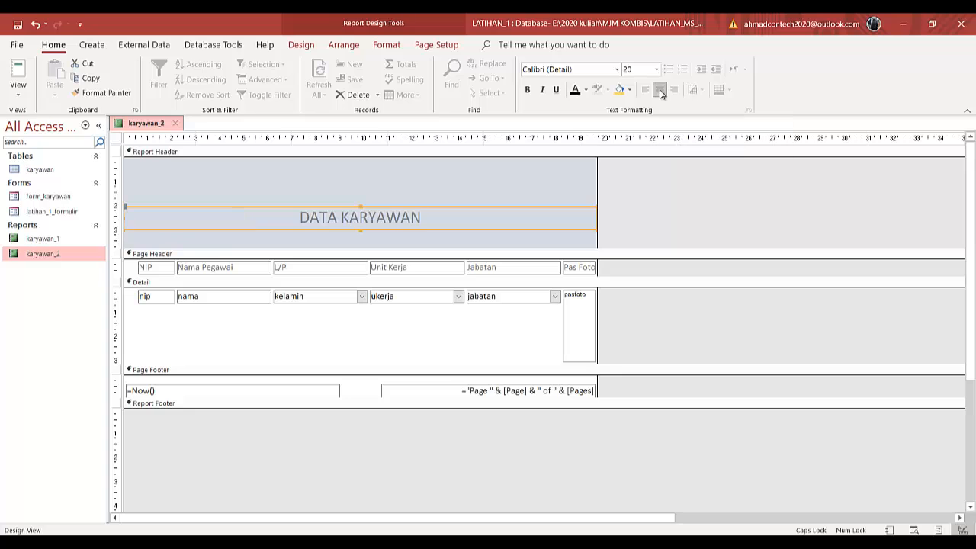
left_click(585, 90)
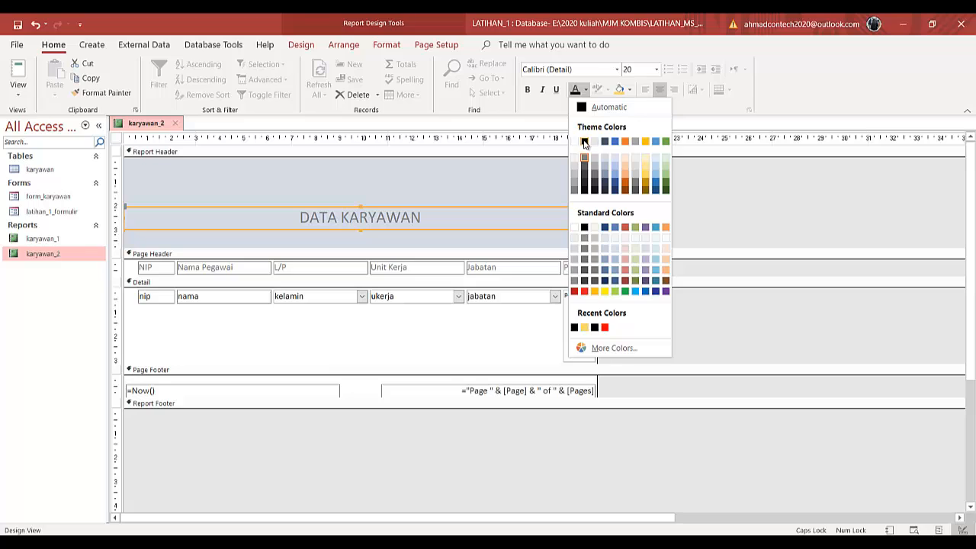
left_click(584, 142)
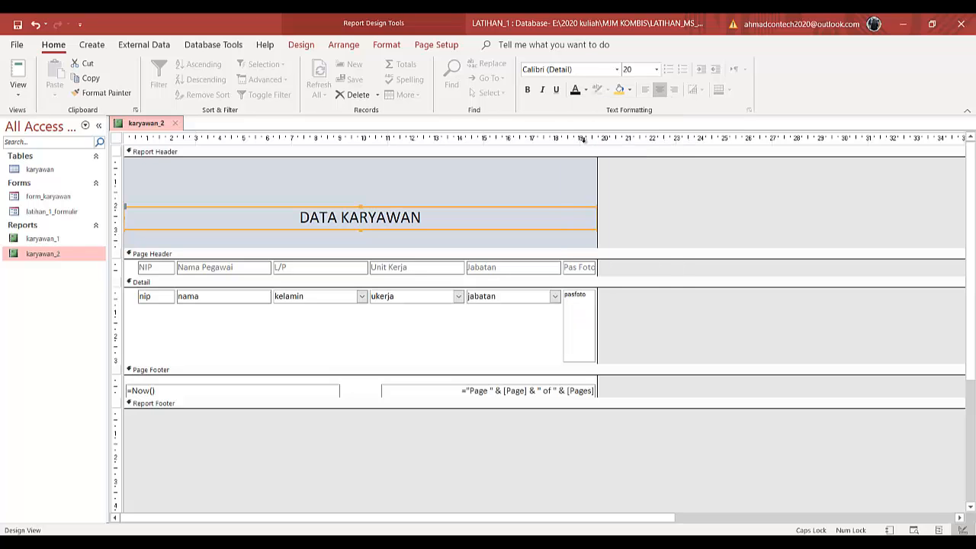
left_click(527, 89)
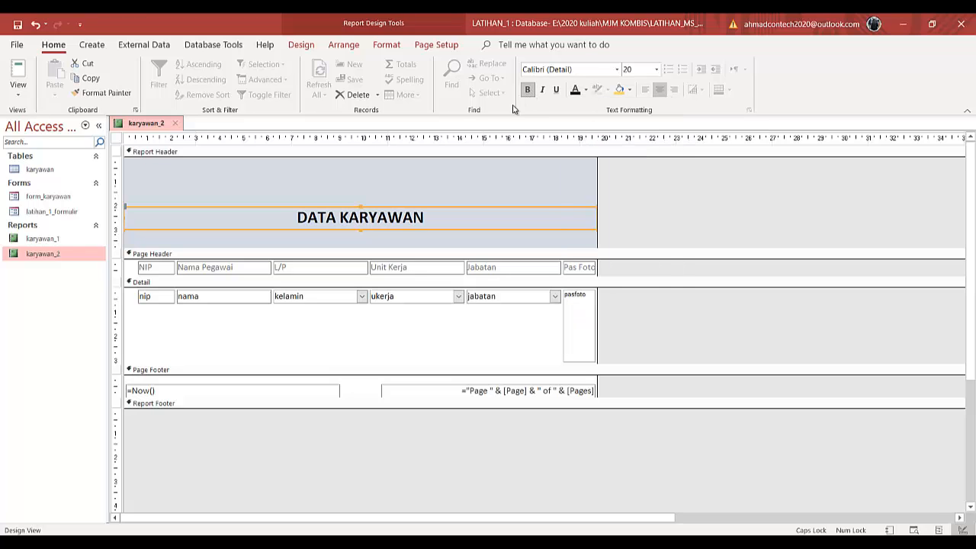
- Copy the CV. Makmur Sejahtera - Medan header label from form_karyawan in Design View and paste it into the report's Report Header
left_click(456, 195)
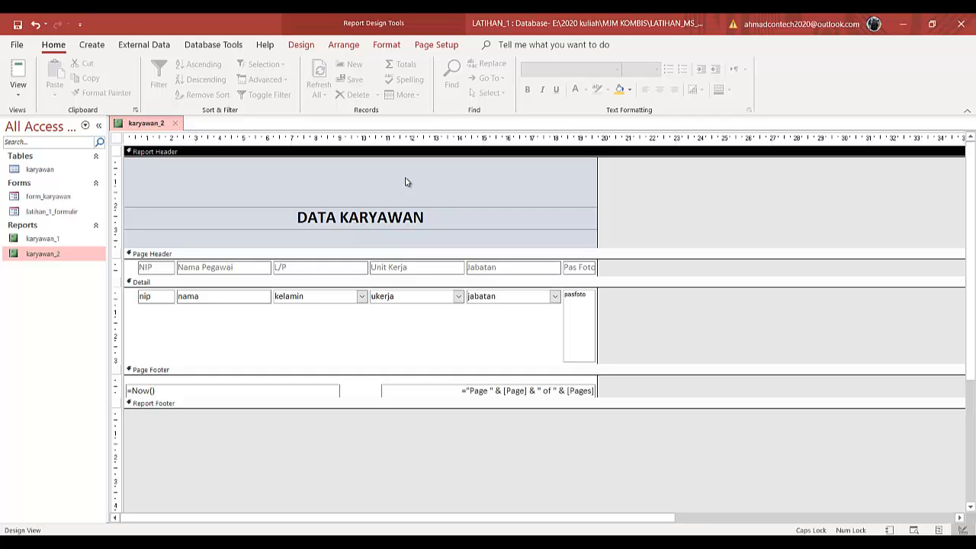
right_click(59, 199)
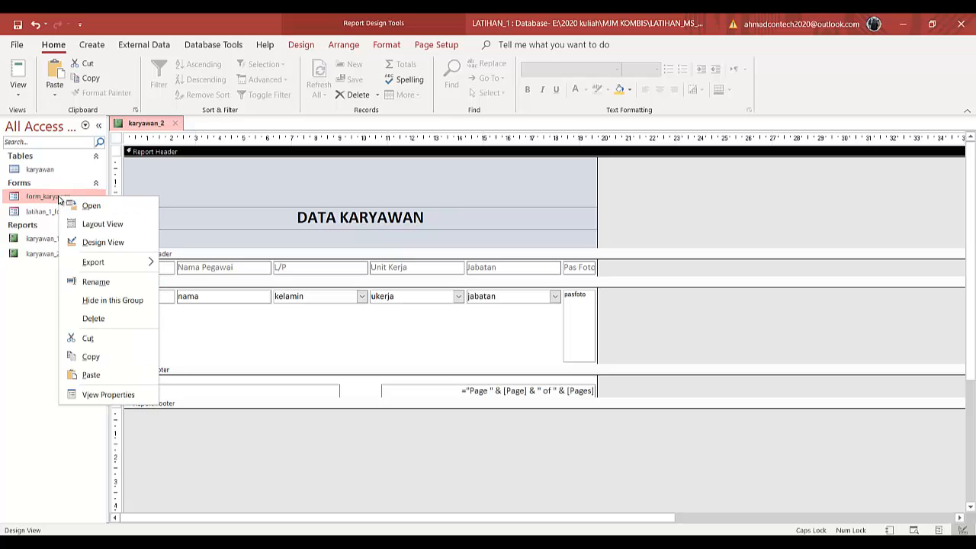
left_click(86, 243)
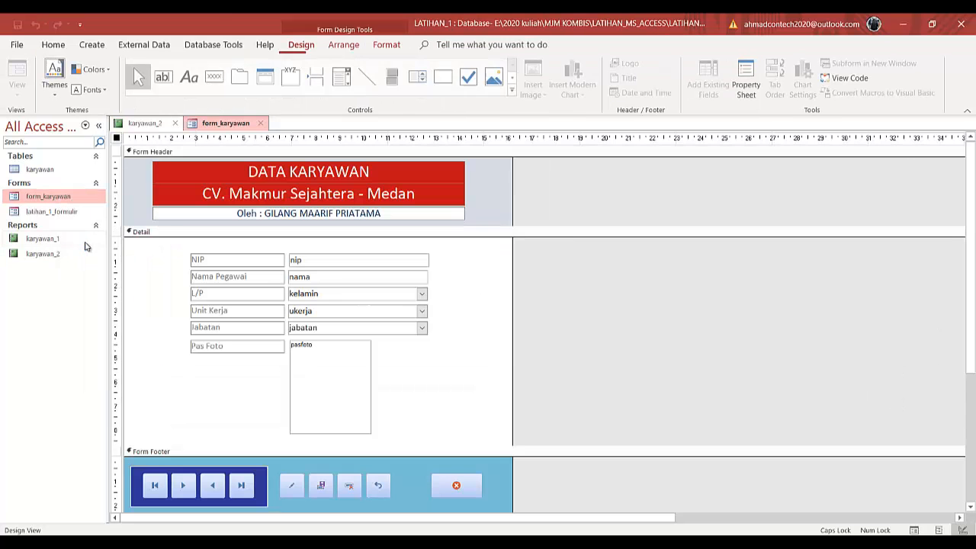
left_click(353, 169)
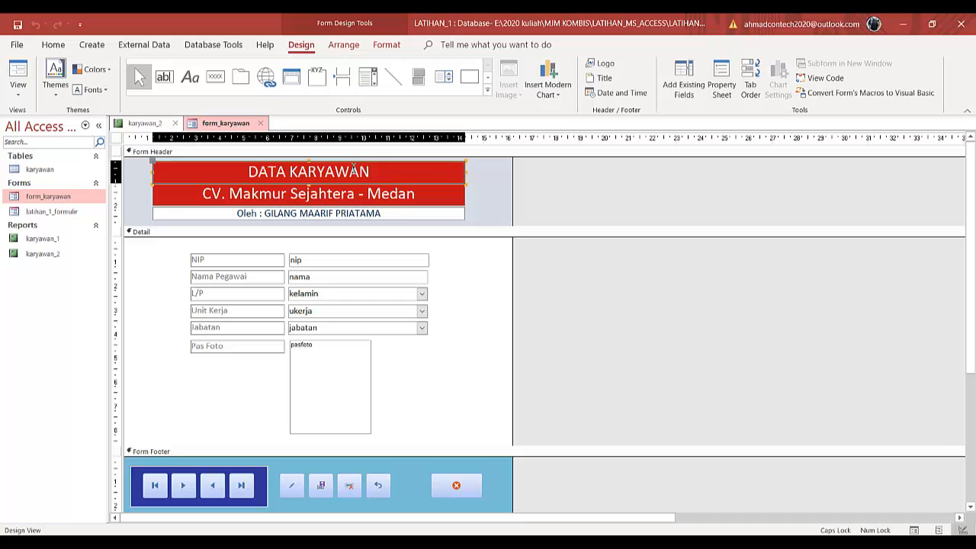
left_click(412, 186)
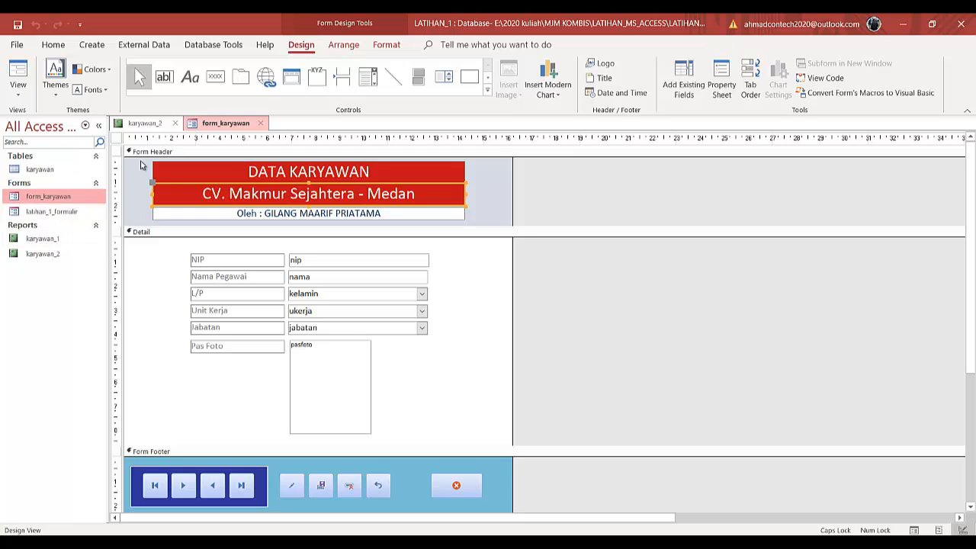
left_click(150, 125)
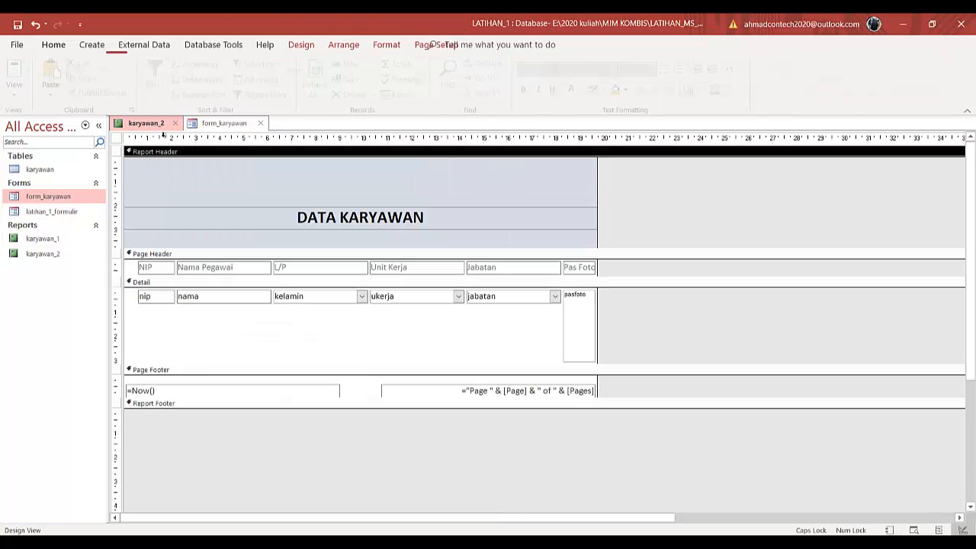
left_click(244, 179)
left_click_drag(246, 181, 245, 209)
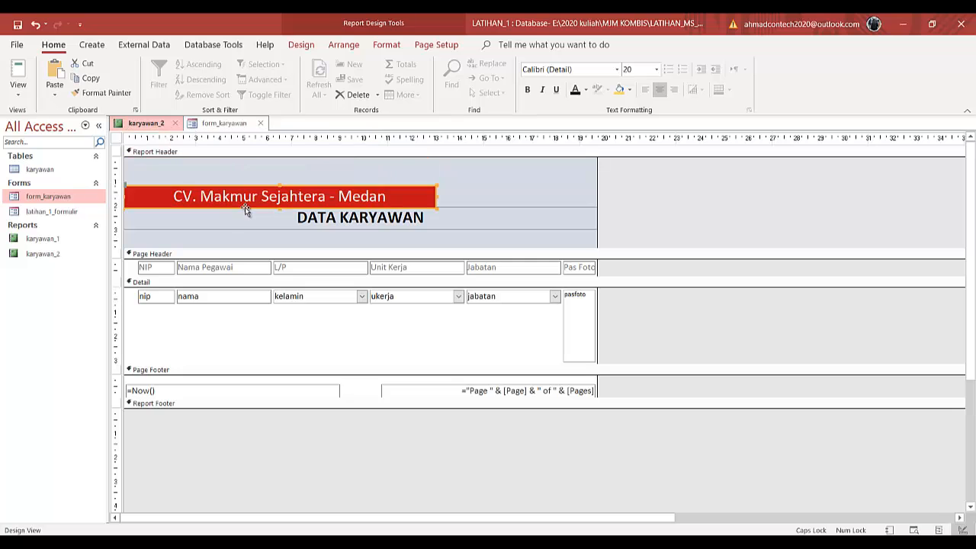
- Widen the pasted company label across the full Report Header width and close the form_karyawan tab
left_click(439, 199)
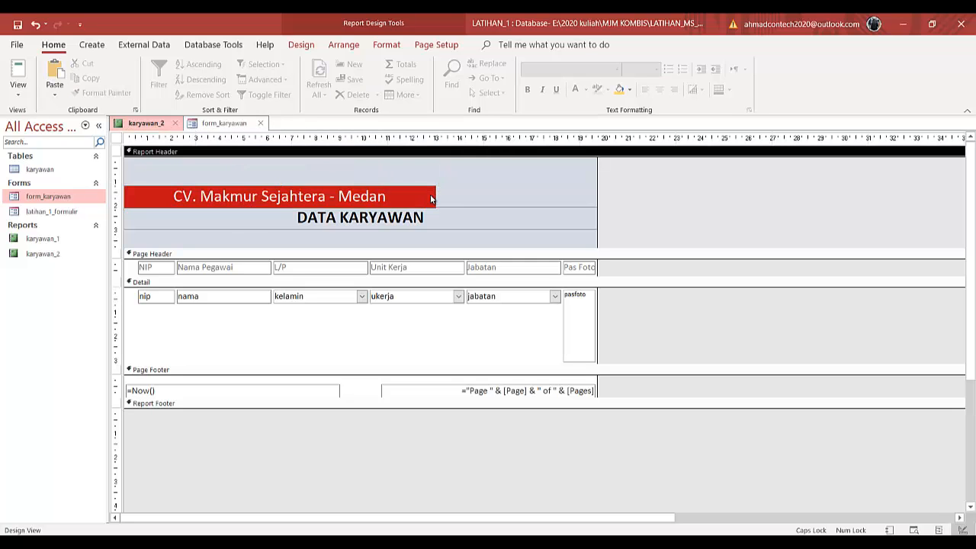
left_click(433, 200)
left_click_drag(436, 196, 596, 205)
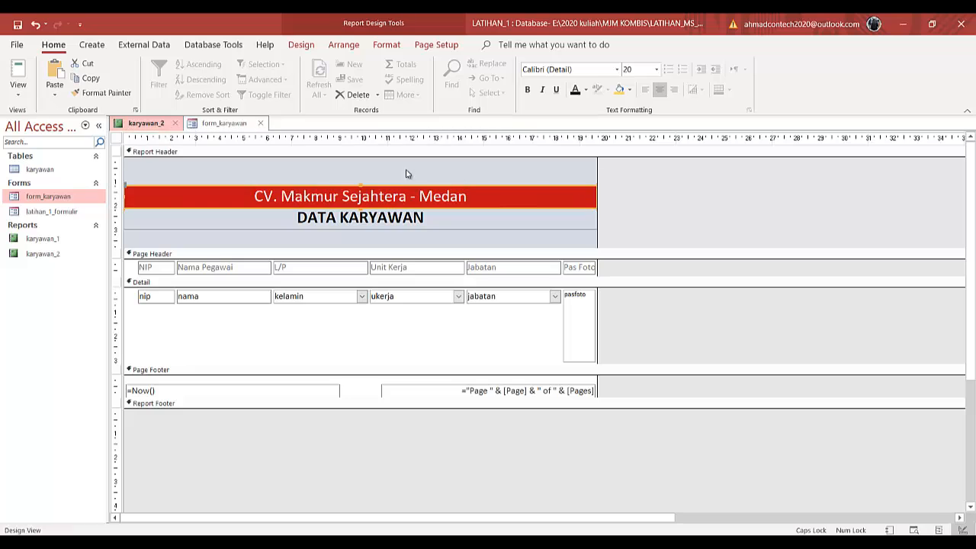
left_click(259, 123)
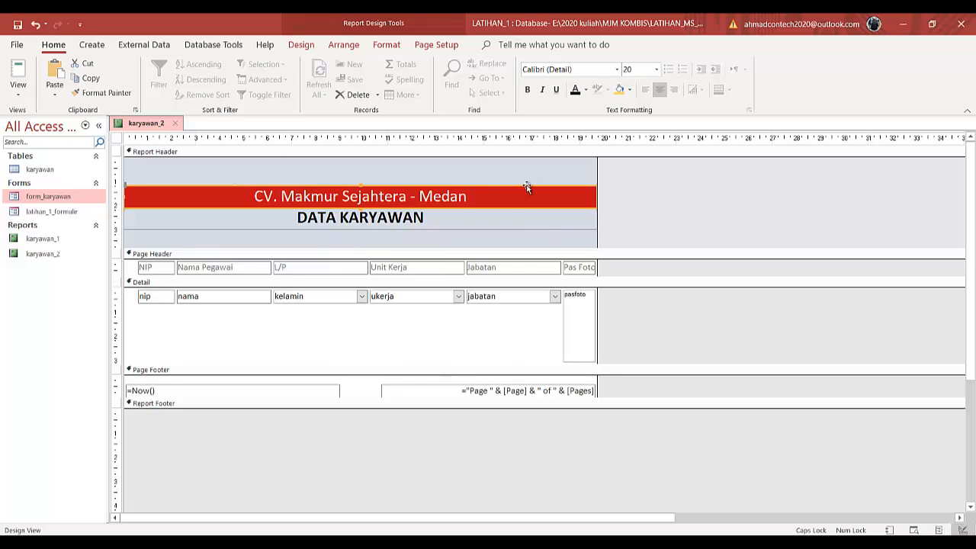
- Move the company label and the DATA KARYAWAN title up toward the top of the Report Header
left_click_drag(526, 187, 526, 175)
left_click(522, 214)
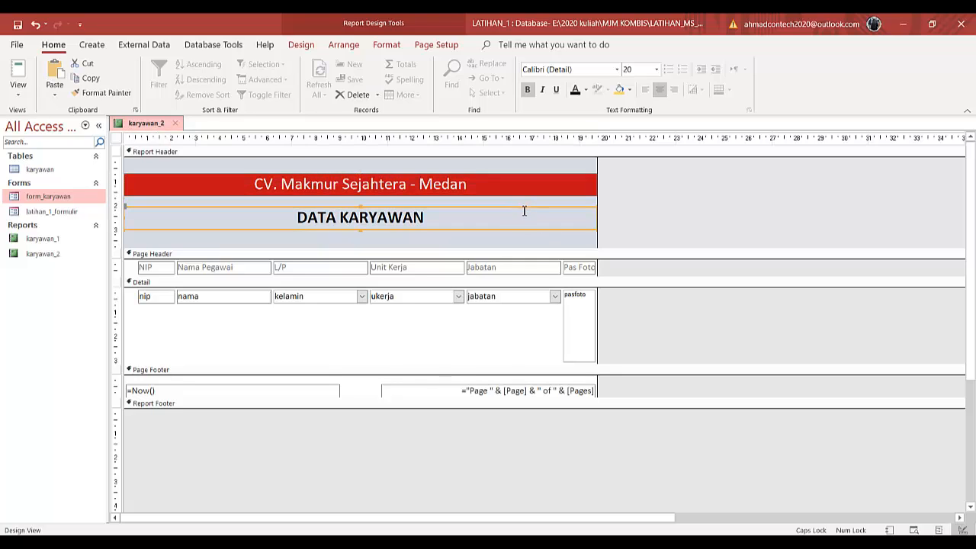
left_click_drag(523, 211, 523, 197)
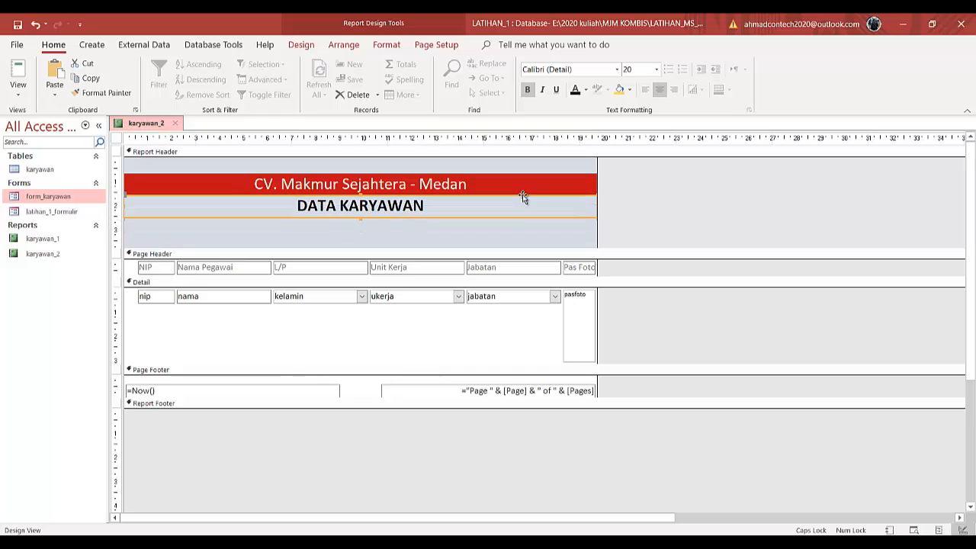
- Shrink the Report Header to fit the two labels and preview the report in Report View
left_click(510, 244)
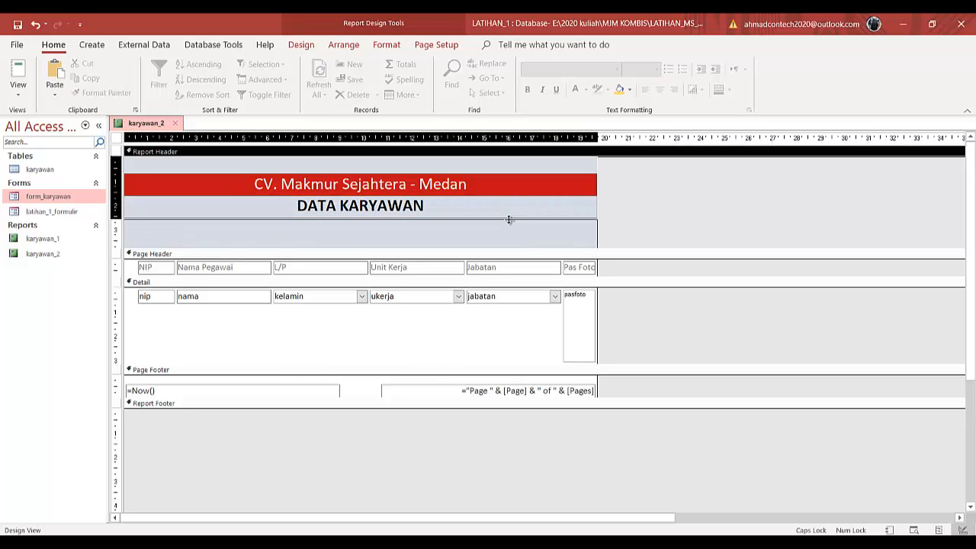
left_click_drag(509, 220, 507, 221)
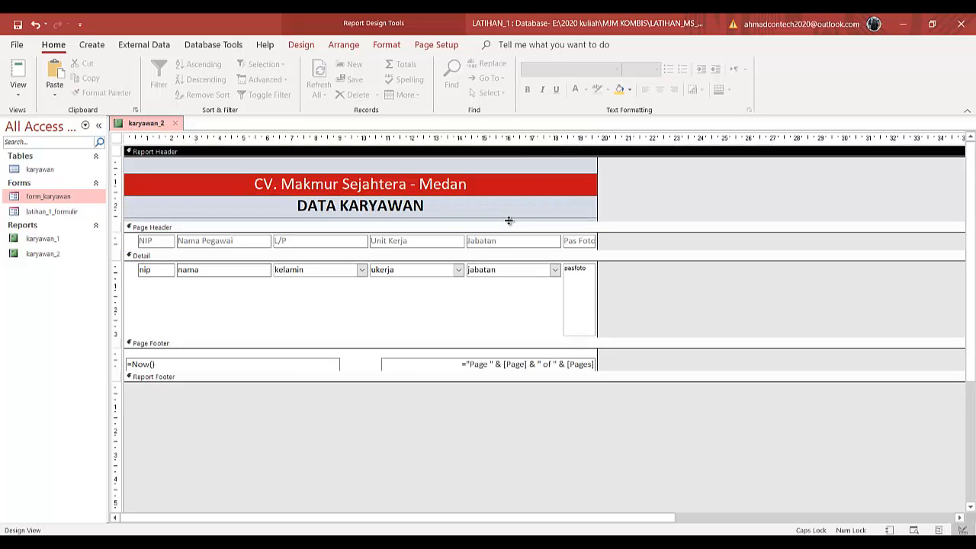
left_click(17, 72)
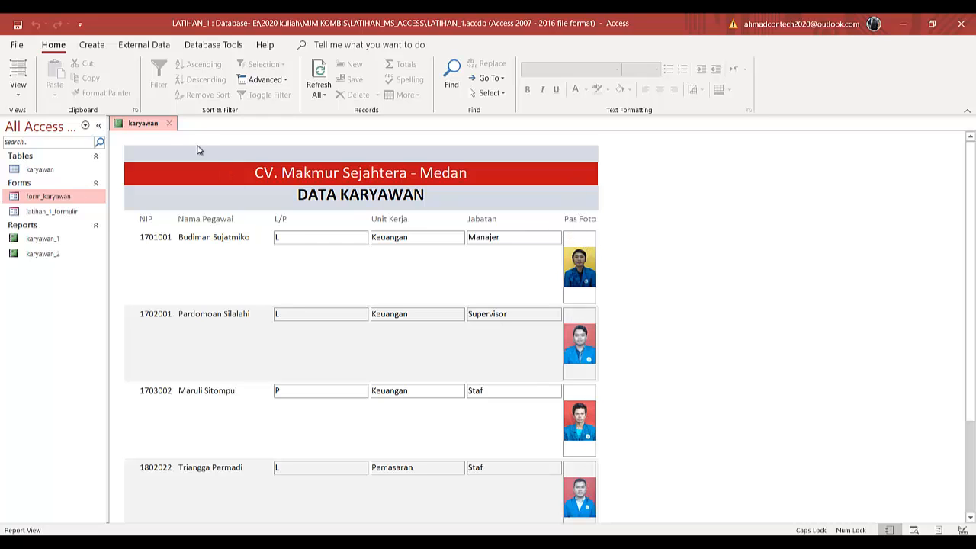
- Return to Design View and delete the pasfoto image control and its Pas Foto heading label
left_click(17, 94)
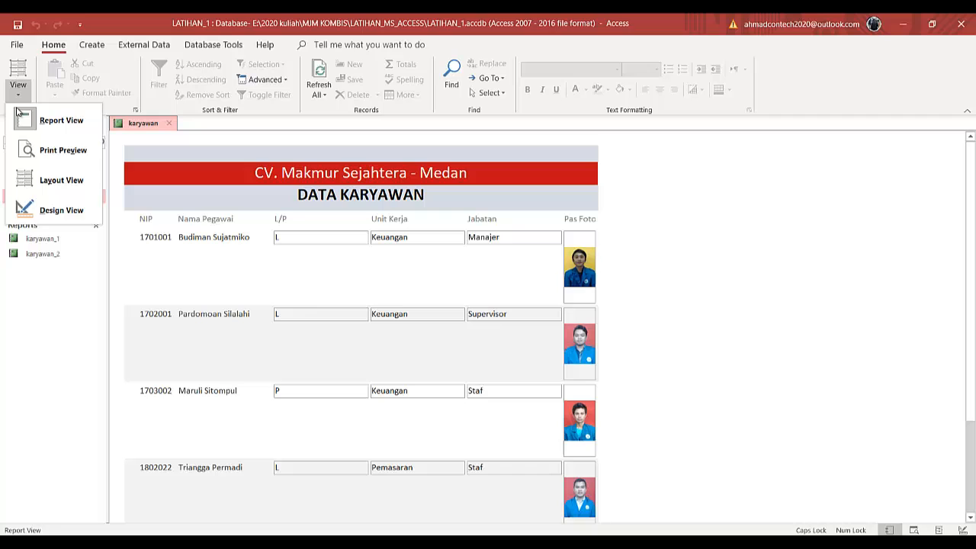
left_click(20, 207)
left_click(575, 293)
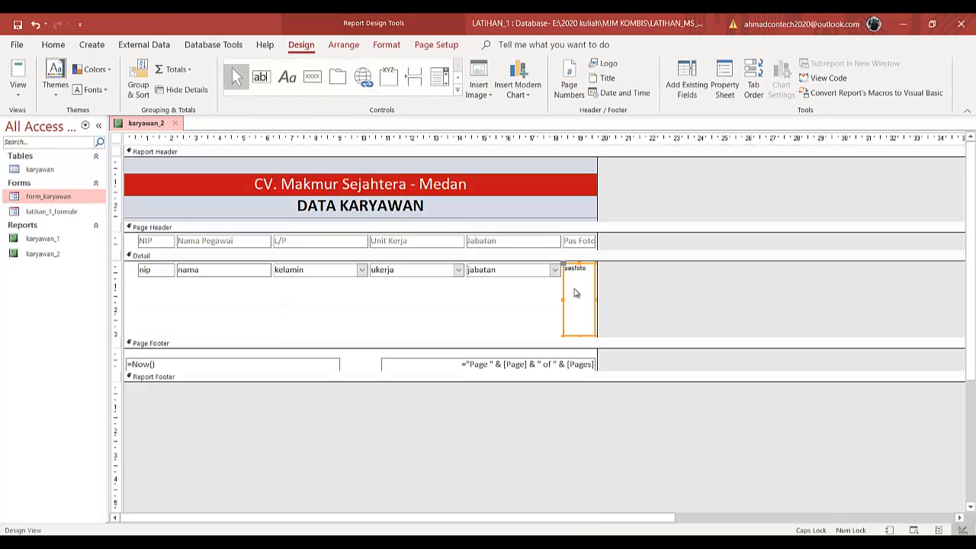
key("Delete")
left_click(577, 241)
key("Delete")
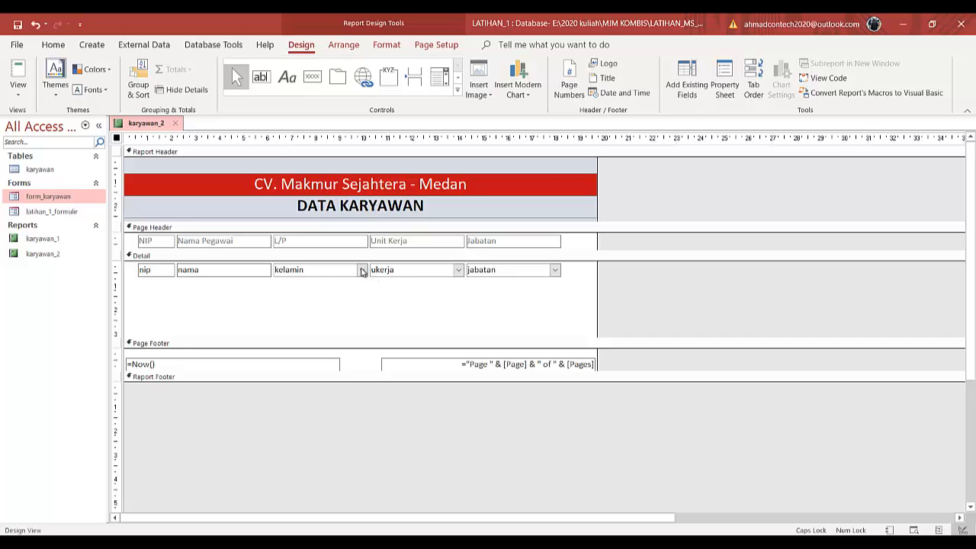
- Change the kelamin, ukerja and jabatan combo boxes in the Detail section to text boxes
right_click(337, 272)
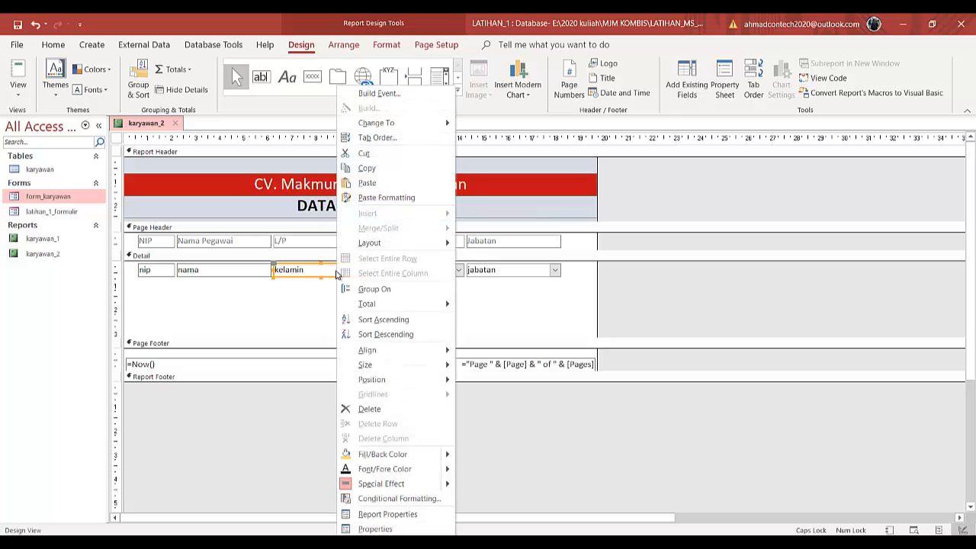
mouse_move(381, 123)
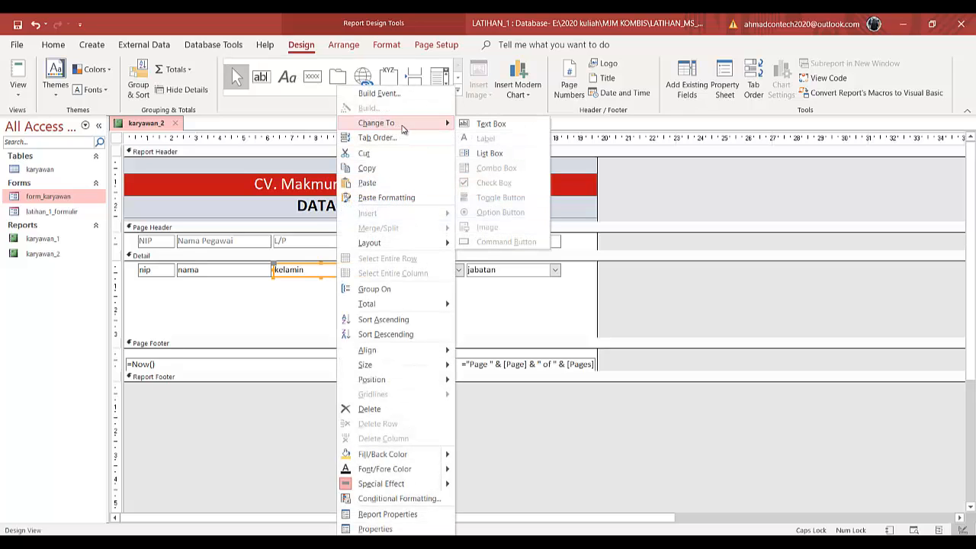
left_click(491, 125)
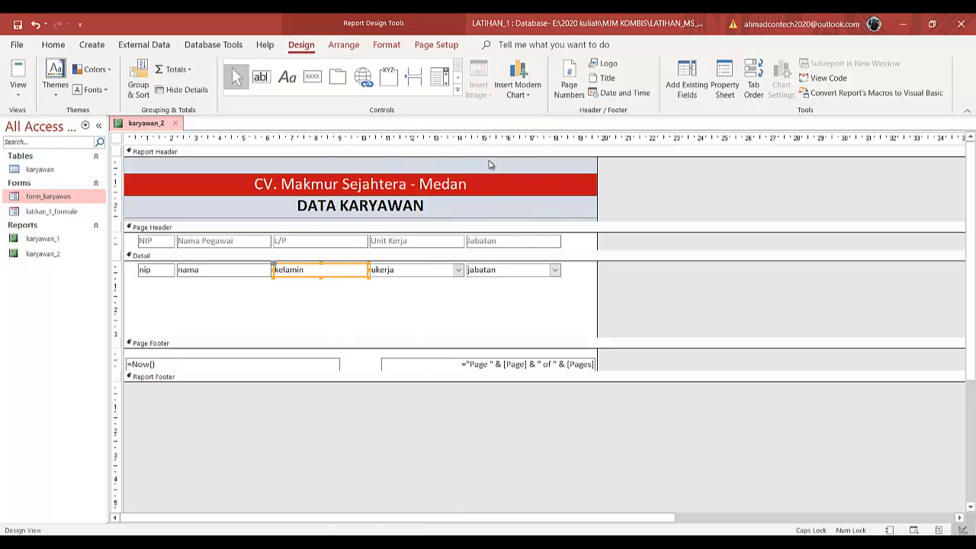
right_click(439, 273)
mouse_move(492, 124)
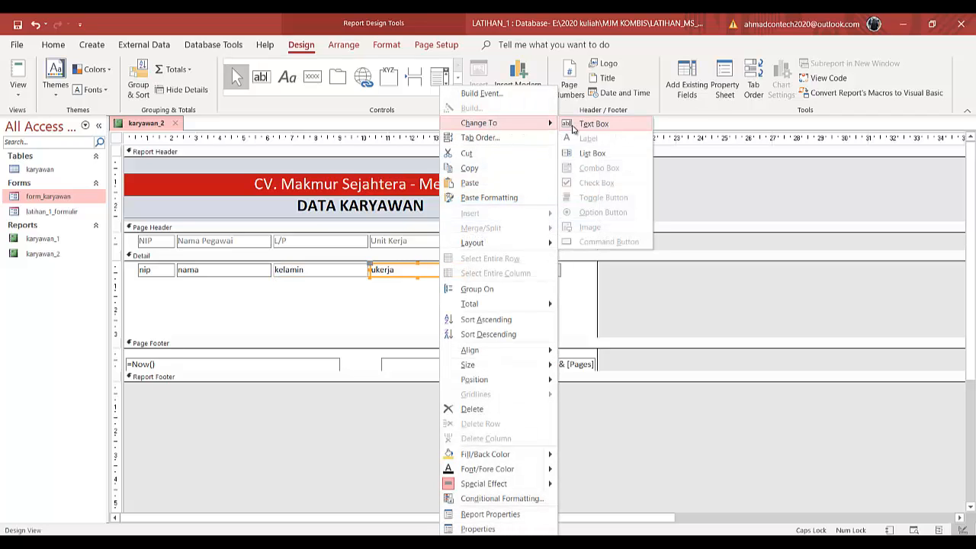
left_click(582, 126)
right_click(522, 271)
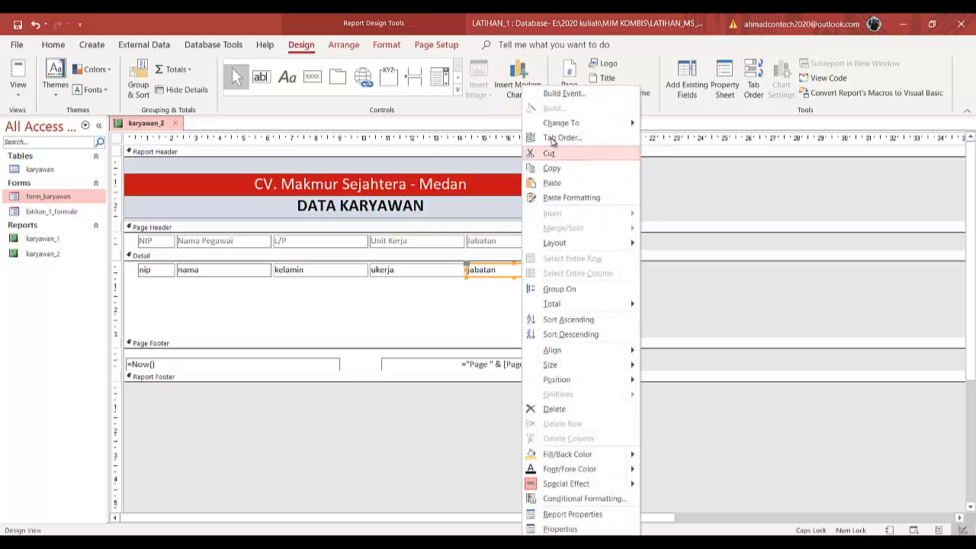
mouse_move(556, 126)
left_click(660, 124)
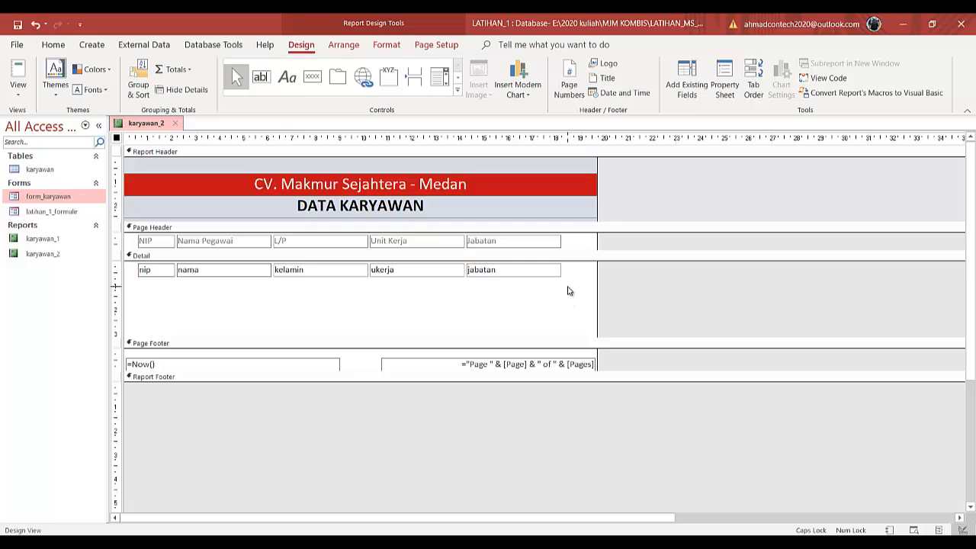
- Reduce the Detail section height and preview the report in Report View
left_click(399, 310)
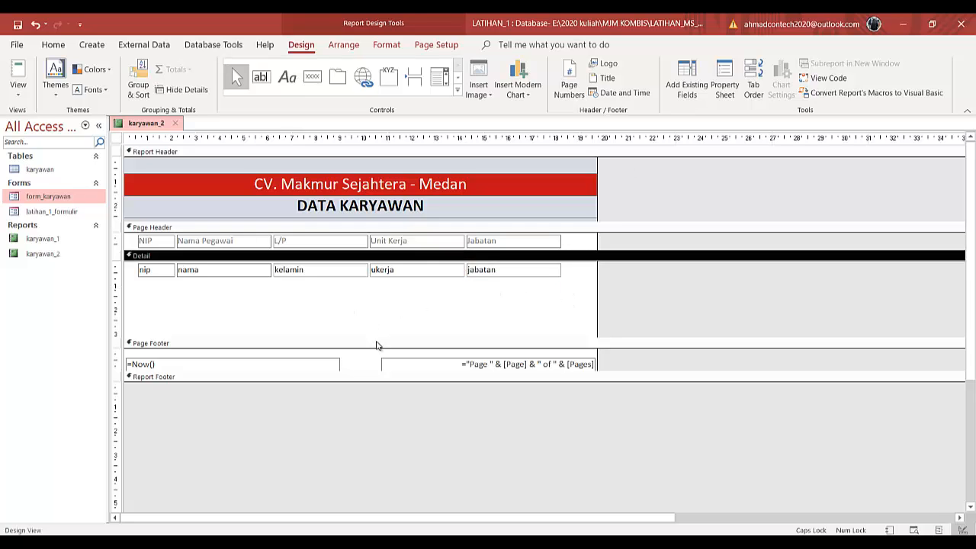
left_click_drag(374, 343, 378, 309)
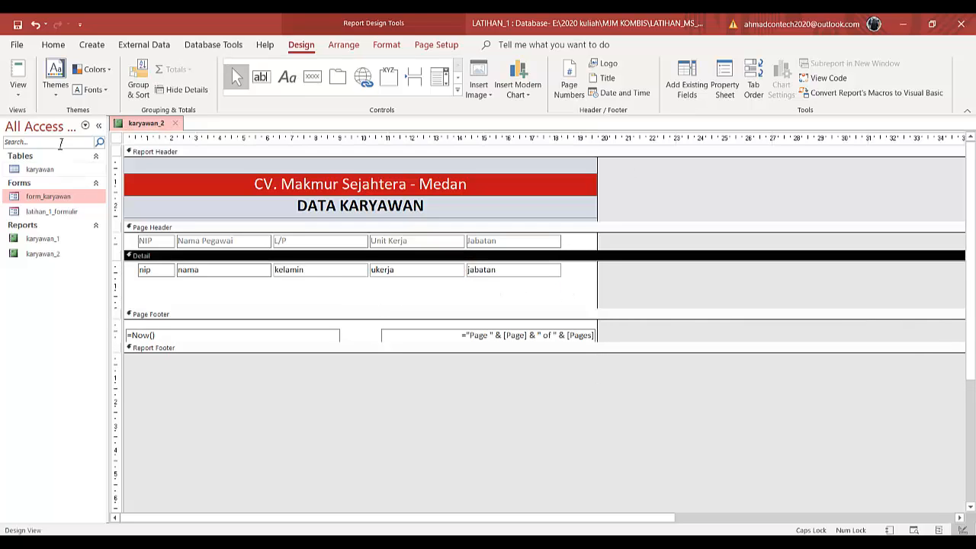
left_click(17, 76)
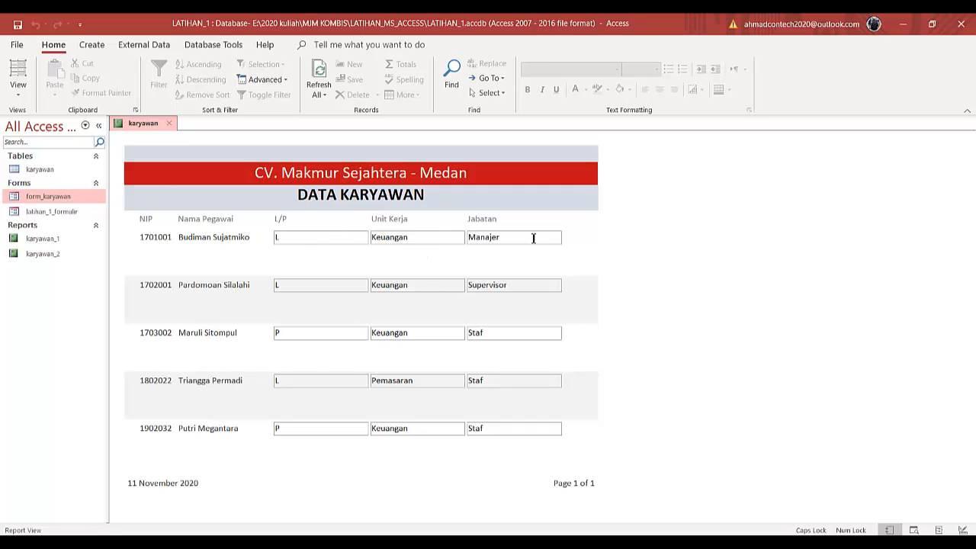
- Return to Design View and select the kelamin, ukerja and jabatan text boxes together
left_click(17, 90)
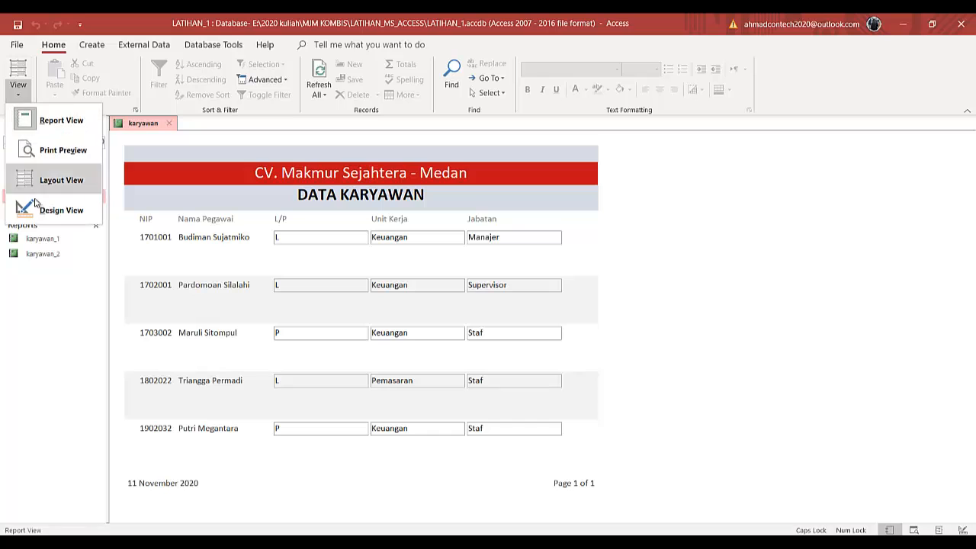
left_click(27, 208)
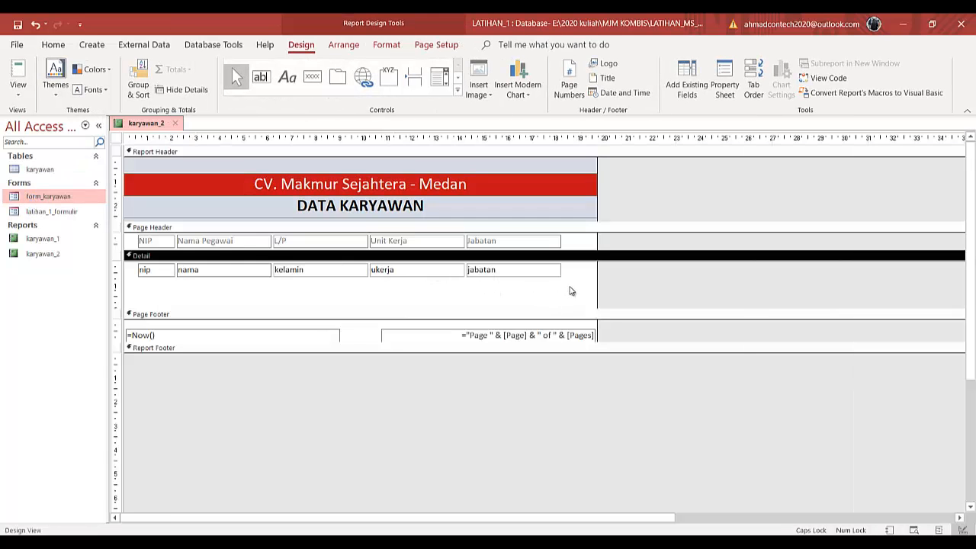
left_click_drag(569, 289, 276, 260)
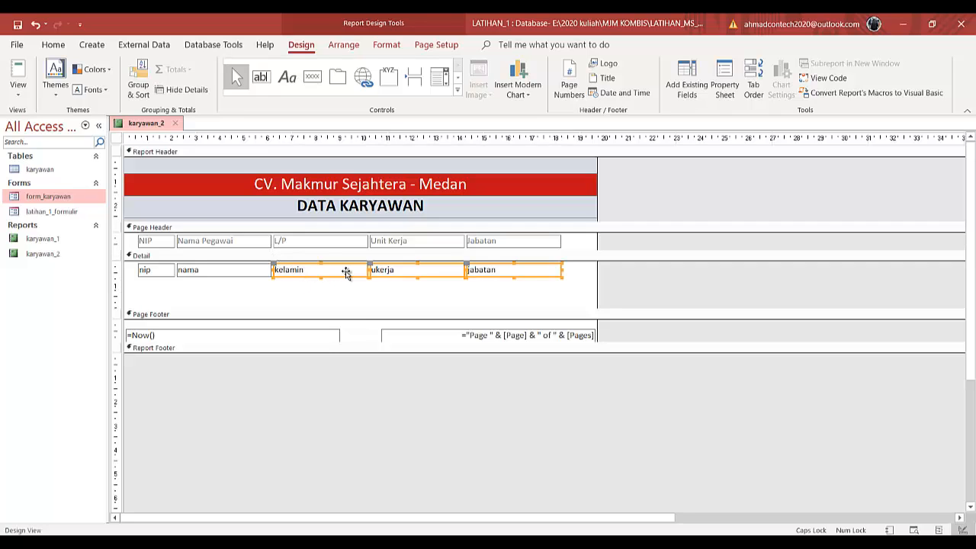
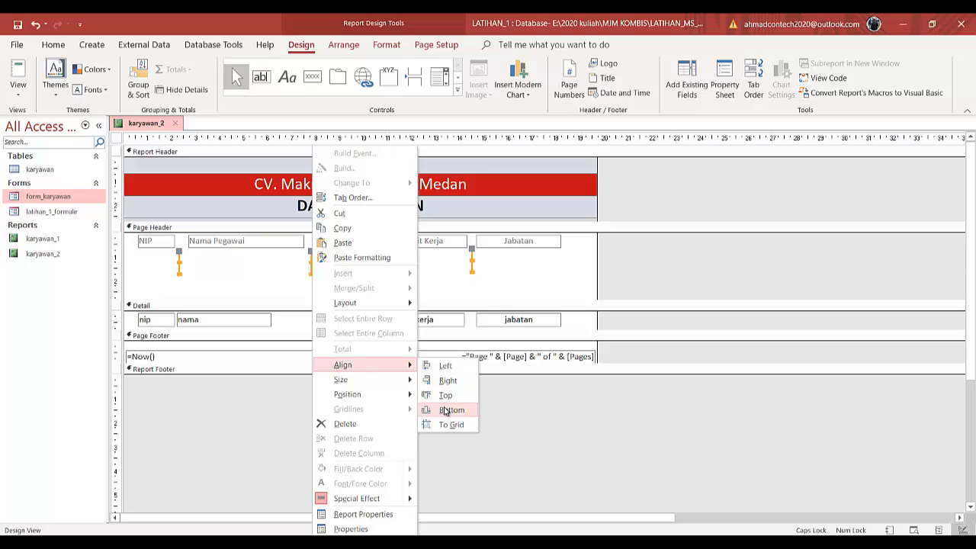
- Align the selected kelamin, ukerja and jabatan text boxes to the bottom
left_click(448, 410)
left_click(505, 279)
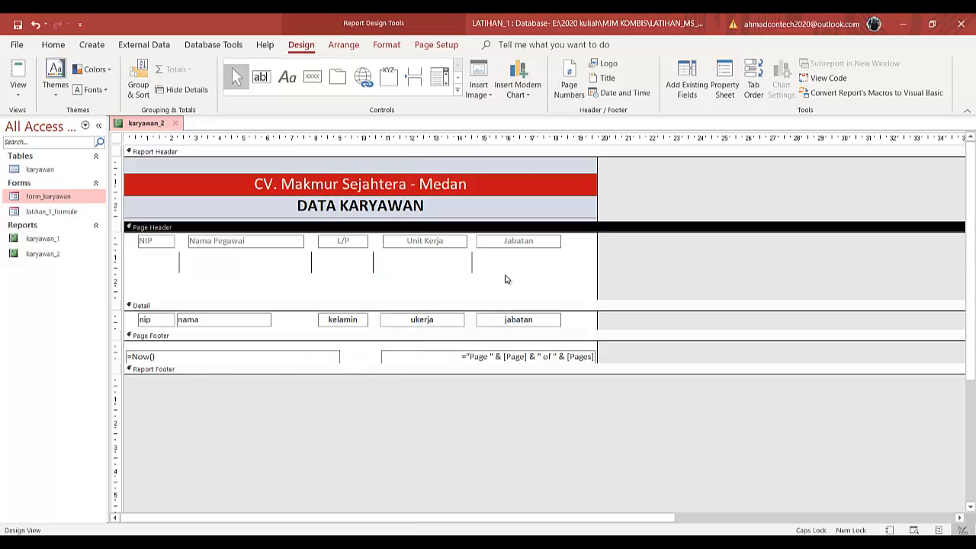
- Widen the nama text box in the Detail section to fill the space between the column lines
left_click_drag(497, 267, 199, 274)
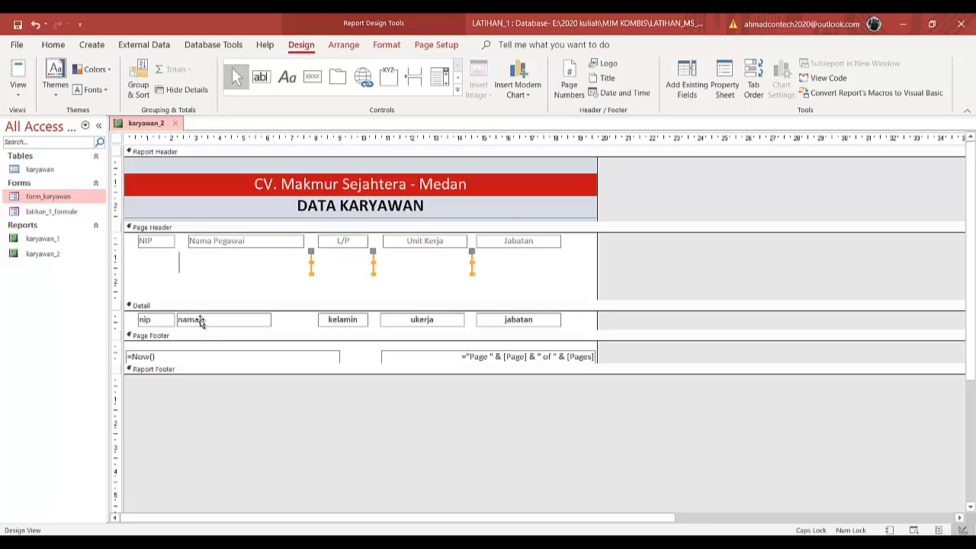
left_click(199, 319)
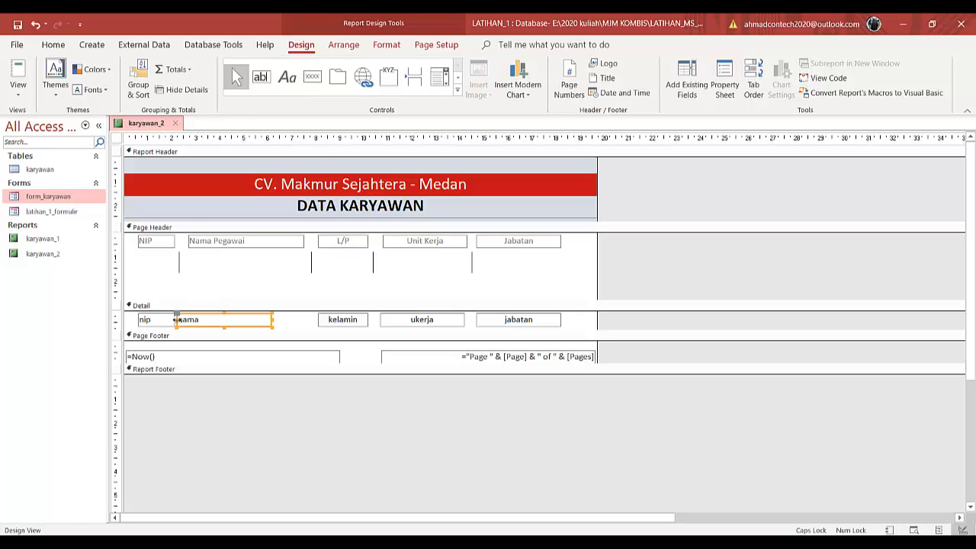
left_click_drag(180, 320, 185, 320)
left_click_drag(280, 319, 303, 323)
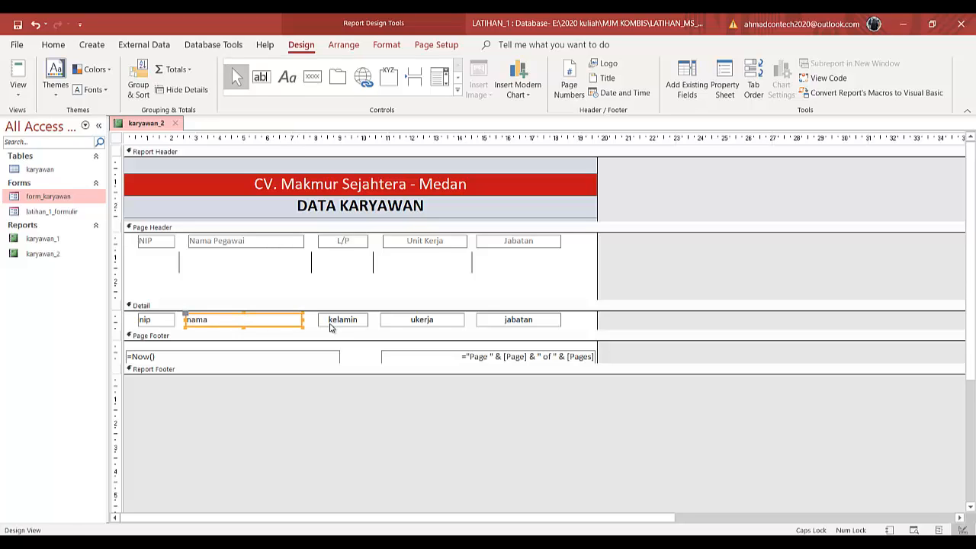
- Narrow the ukerja and jabatan text boxes slightly from their left edges to clear the column lines
left_click(381, 322)
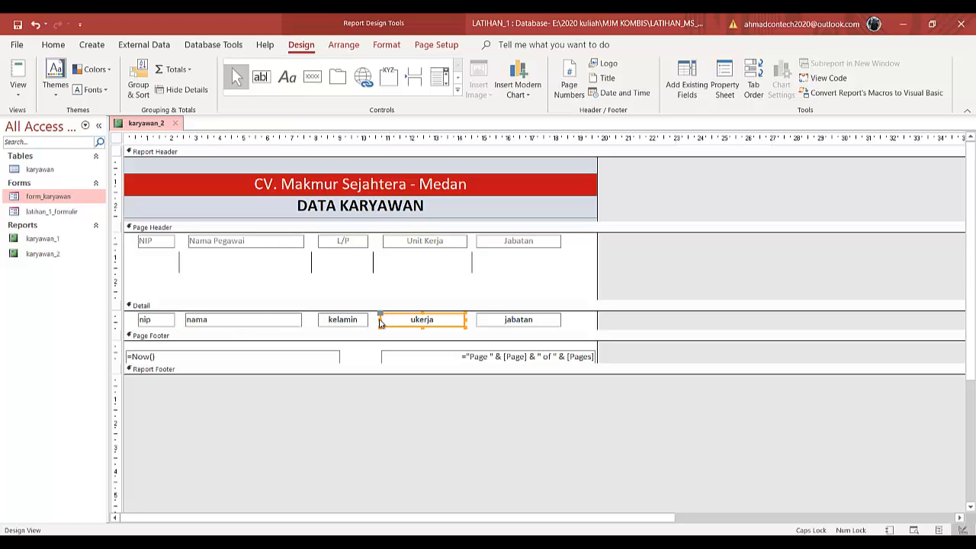
left_click_drag(379, 319, 388, 322)
left_click(476, 321)
left_click_drag(477, 320, 480, 319)
left_click(533, 279)
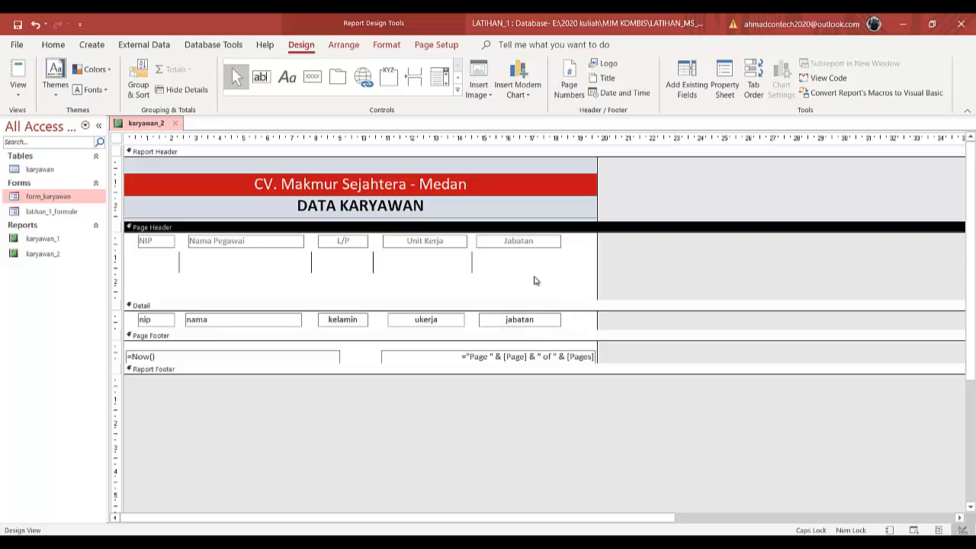
- Copy the vertical column lines from the Page Header and paste them into the Detail section
left_click_drag(520, 259, 180, 319)
key("ctrl+v")
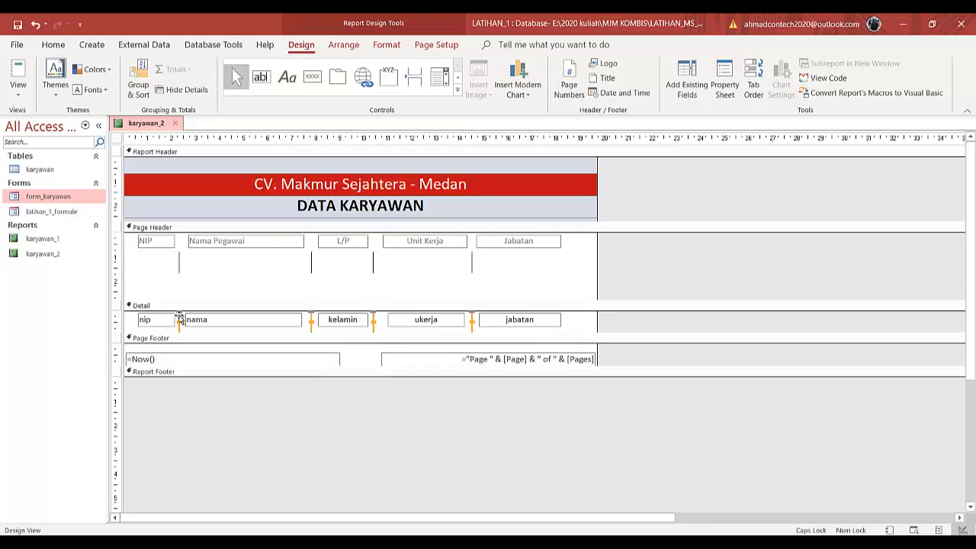
left_click(365, 300)
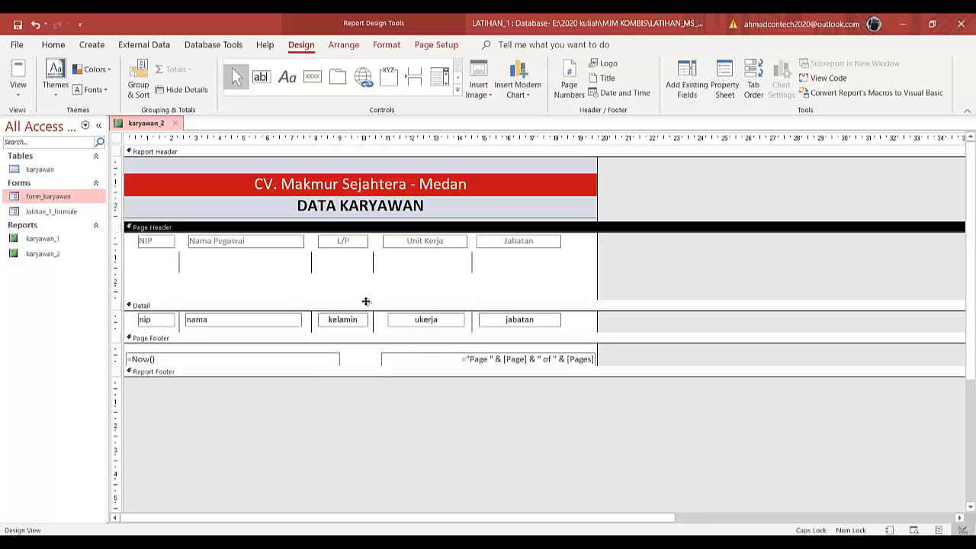
- Reduce the Page Header height so it just fits the column headings and their separator lines
left_click_drag(366, 299, 366, 282)
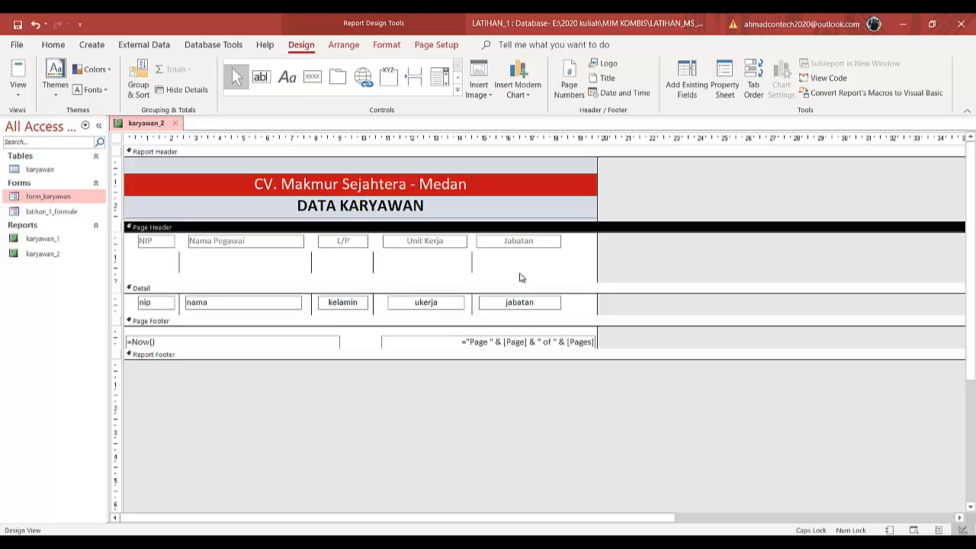
mouse_move(523, 269)
left_mouse_down()
mouse_move(175, 265)
mouse_move(180, 246)
left_mouse_up()
left_click(252, 282)
left_click_drag(252, 282, 251, 257)
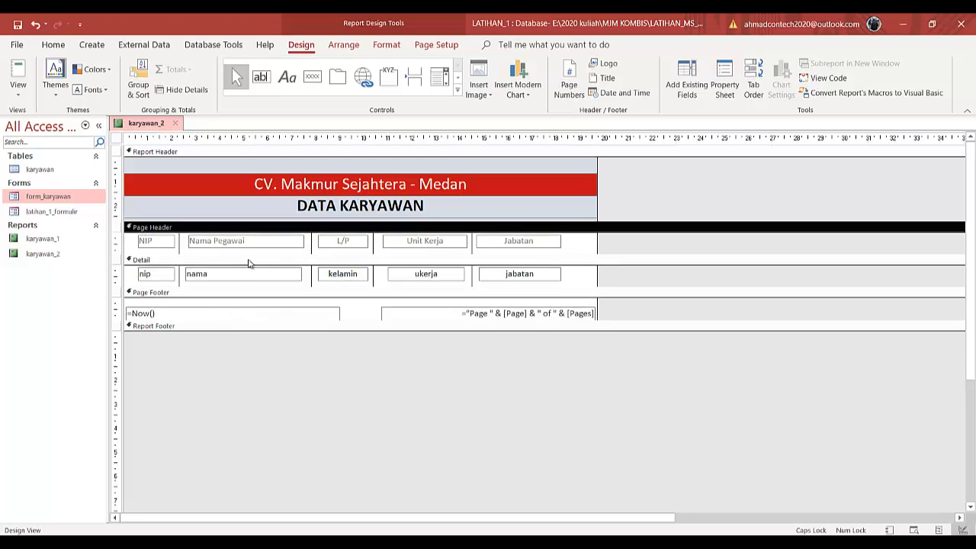
- Preview the report in Report View and return to Design View
left_click(20, 72)
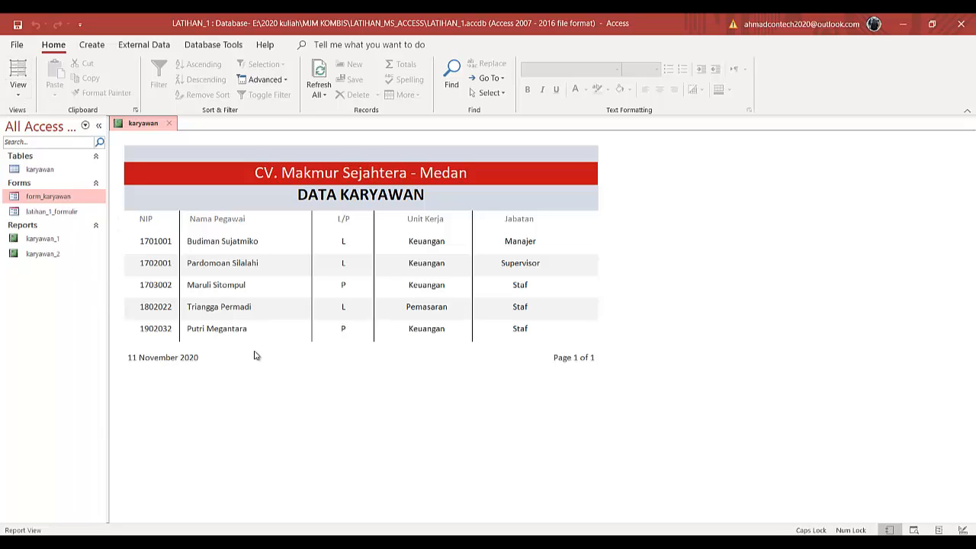
left_click(18, 95)
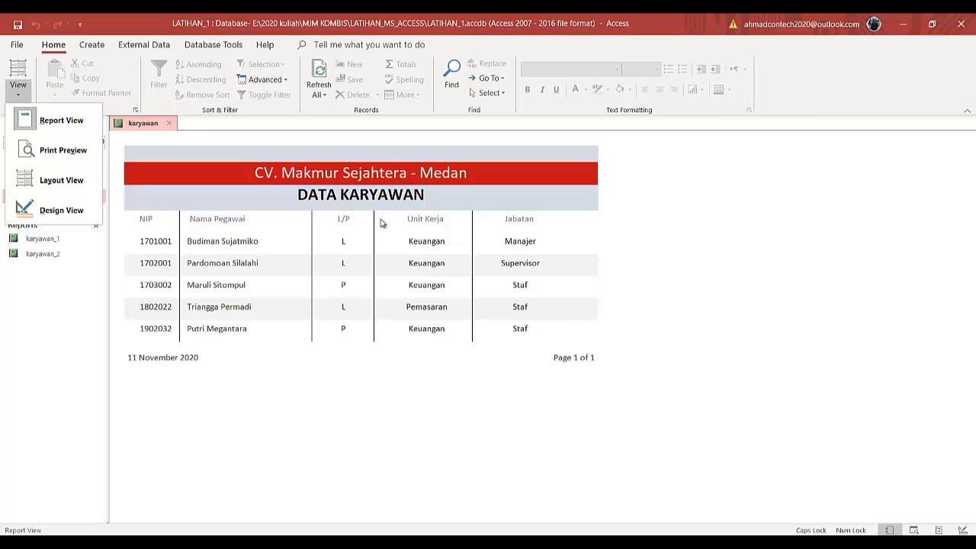
left_click(28, 210)
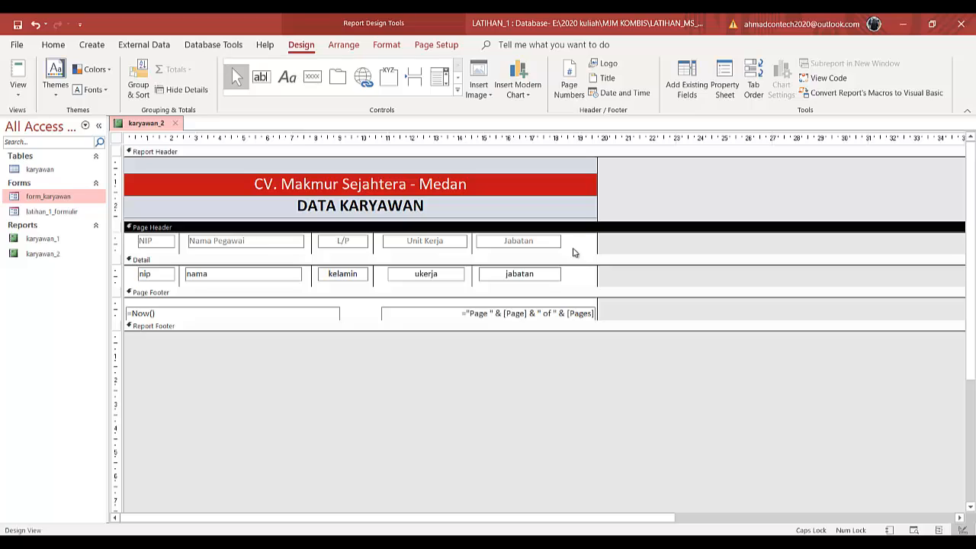
- Draw a rectangle enclosing the column headings in the Page Header and send it to the back
left_click(458, 90)
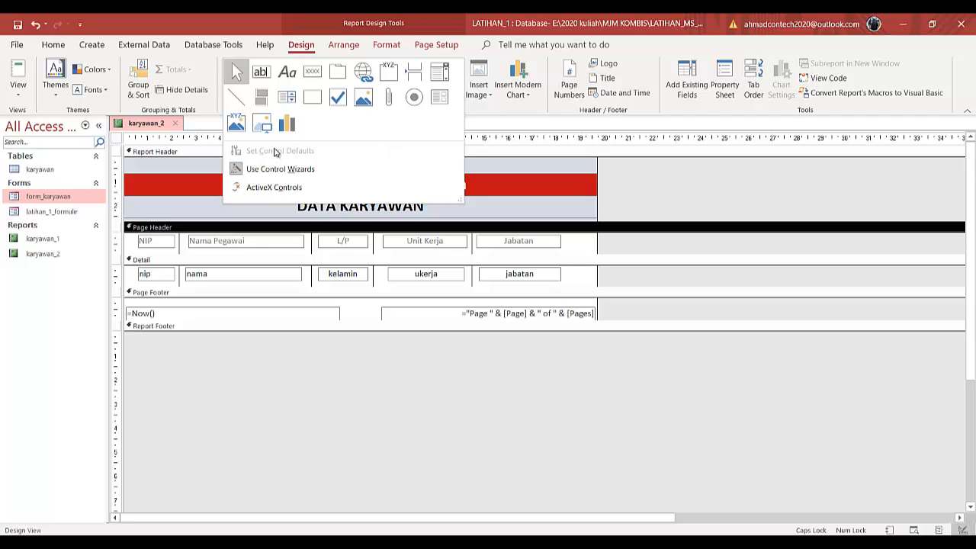
left_click(318, 101)
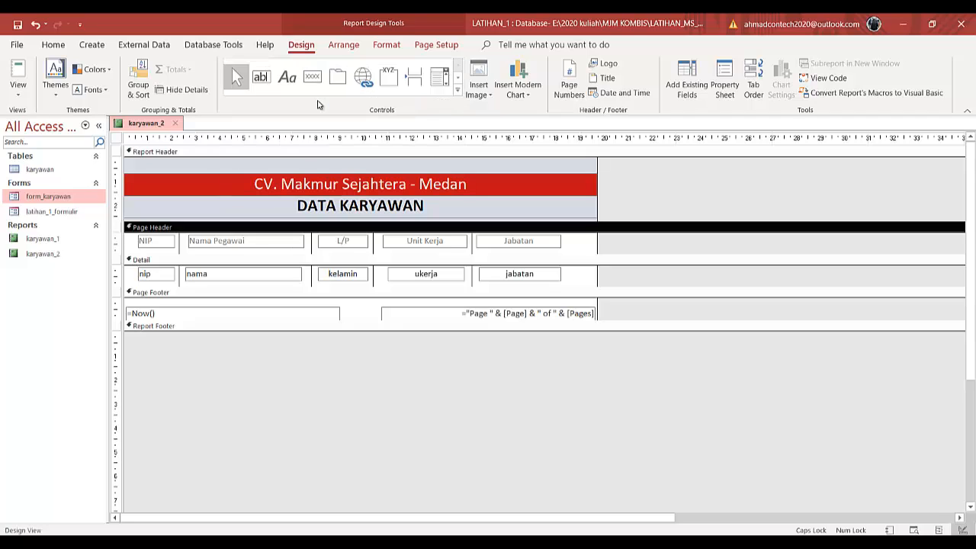
mouse_move(565, 253)
left_mouse_down()
mouse_move(299, 229)
mouse_move(128, 233)
left_mouse_up()
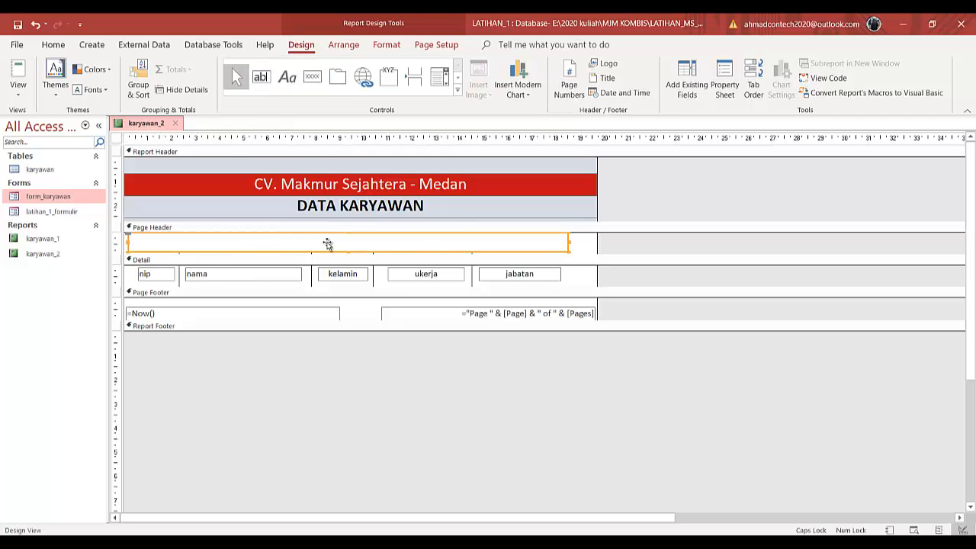
right_click(482, 246)
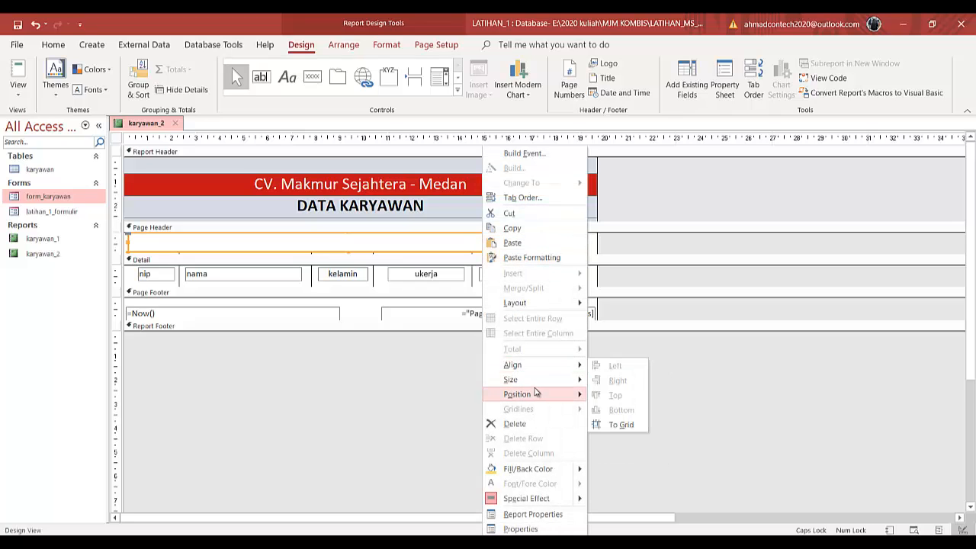
mouse_move(537, 393)
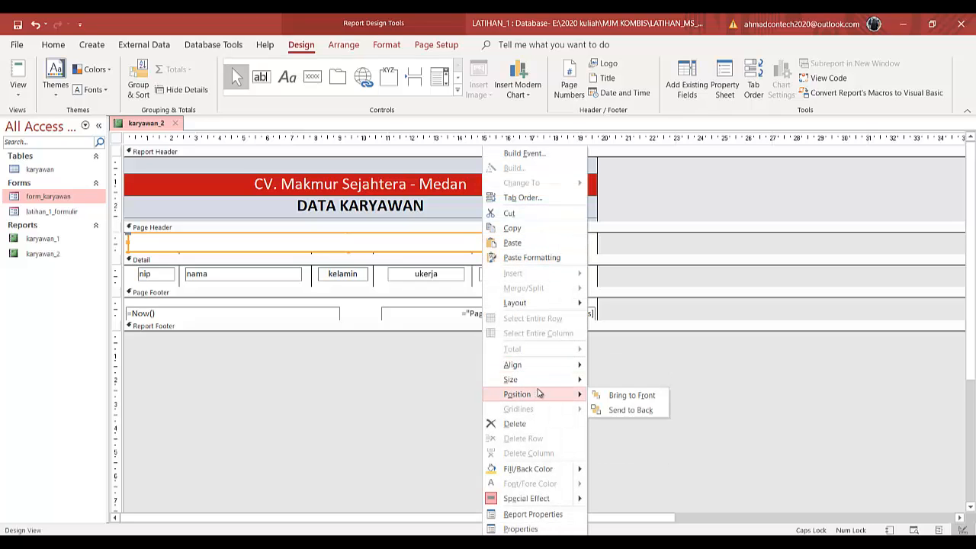
left_click(625, 410)
- Enlarge the Page Header and extend the rectangle's bottom edge slightly downward
left_click(588, 247)
left_click_drag(584, 254, 584, 271)
left_click(566, 253)
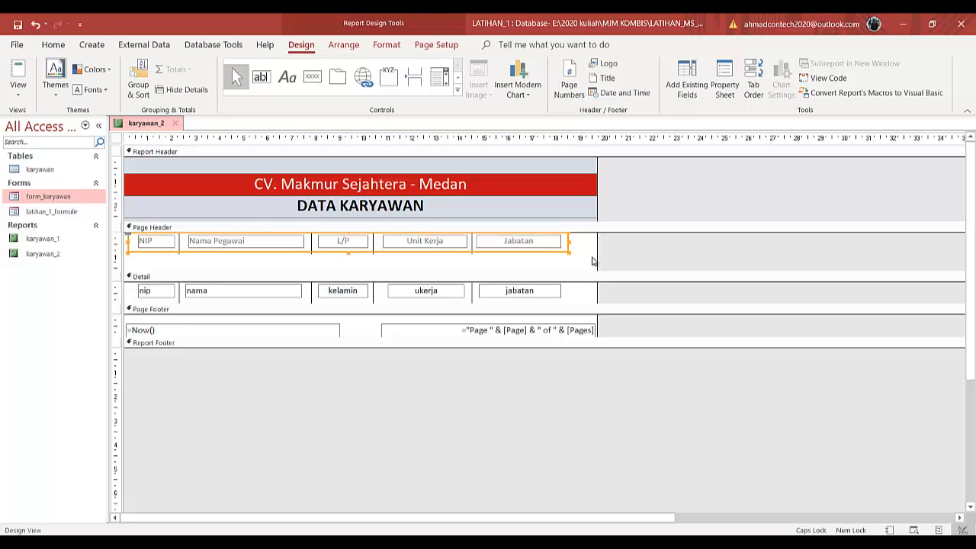
left_click_drag(349, 252, 350, 255)
left_click(585, 268)
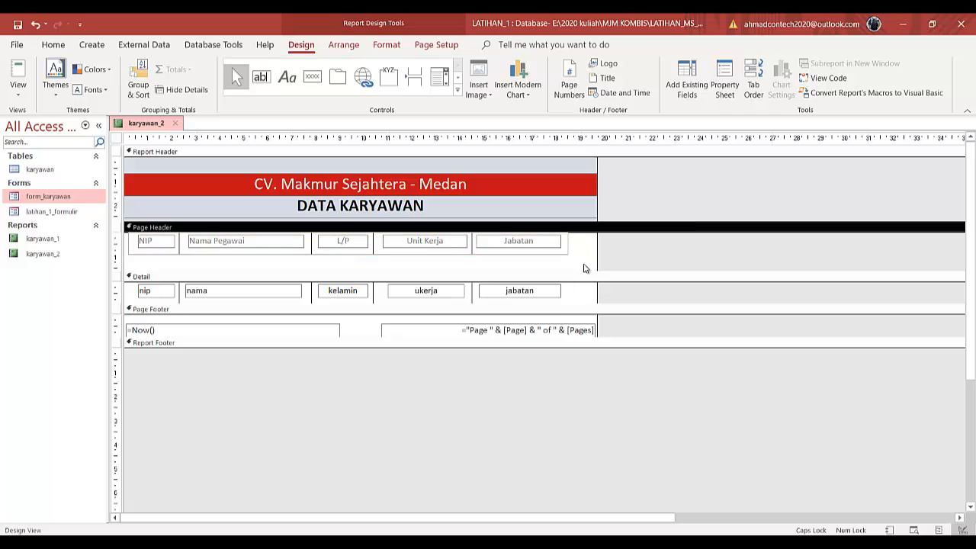
- Set the heading rectangle's outline colour to black
left_click(556, 254)
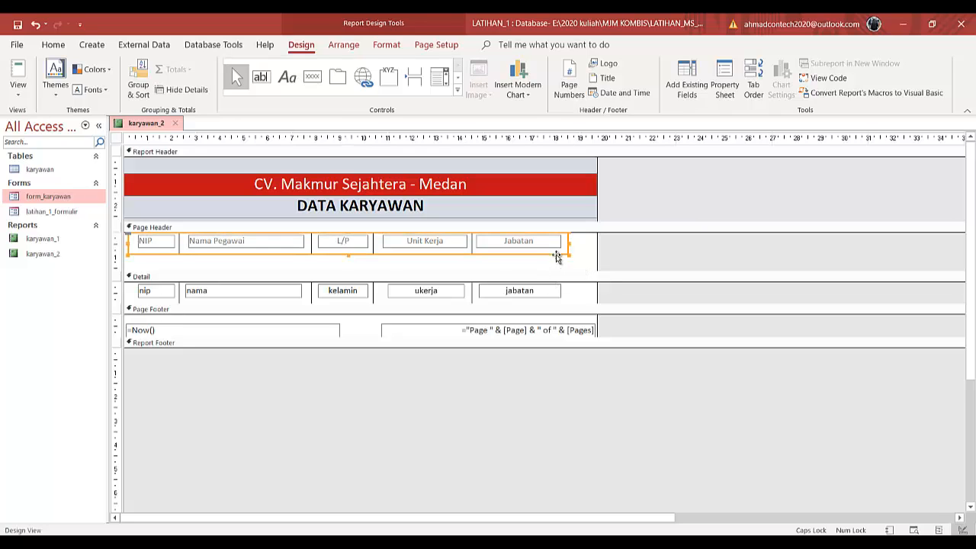
left_click(384, 44)
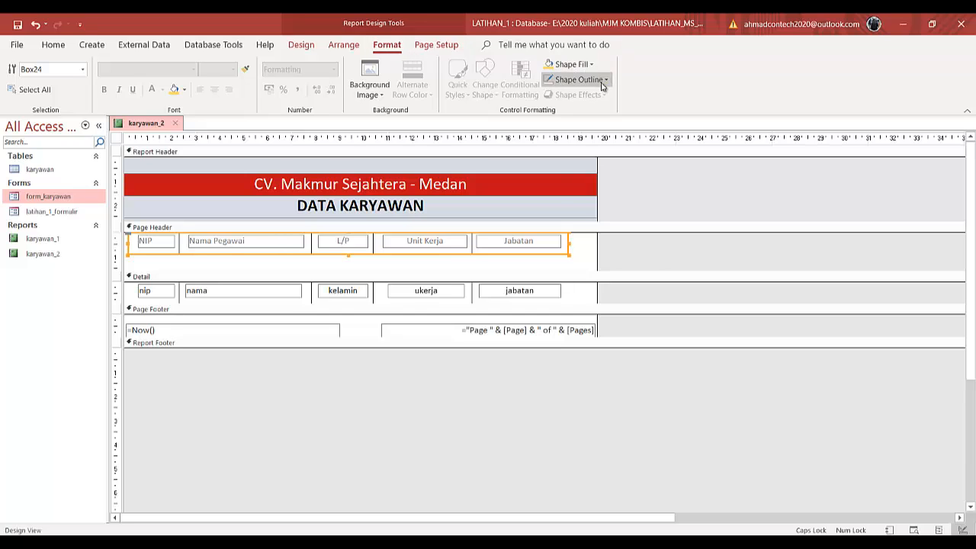
left_click(577, 79)
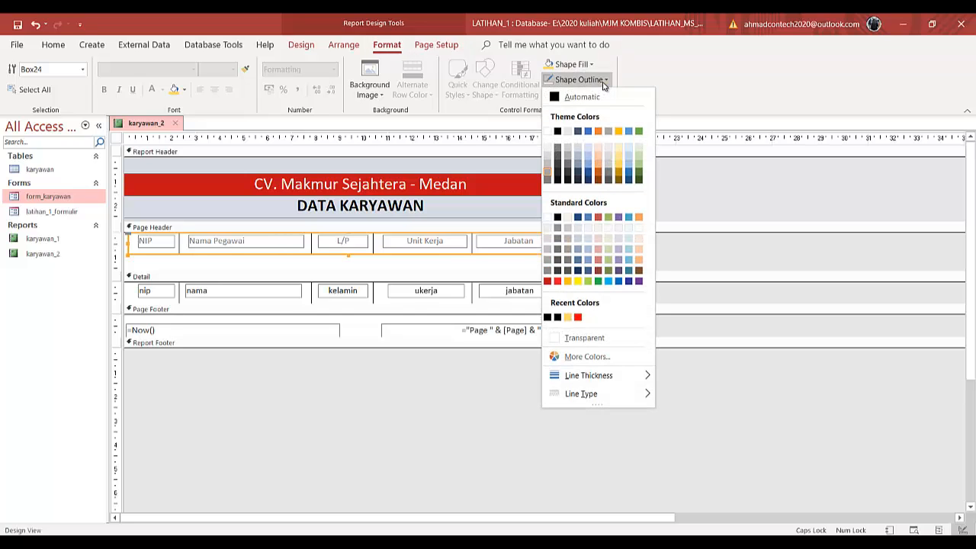
left_click(557, 130)
left_click(578, 262)
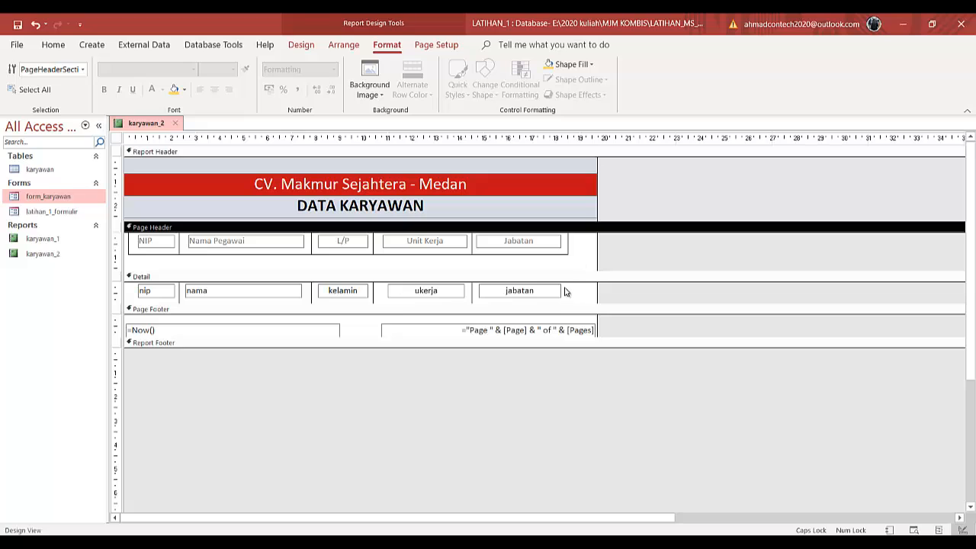
- Copy a Detail column line and paste copies at the left and right edges of the Detail row
left_click(179, 296)
key("ctrl+c")
key("ctrl+v")
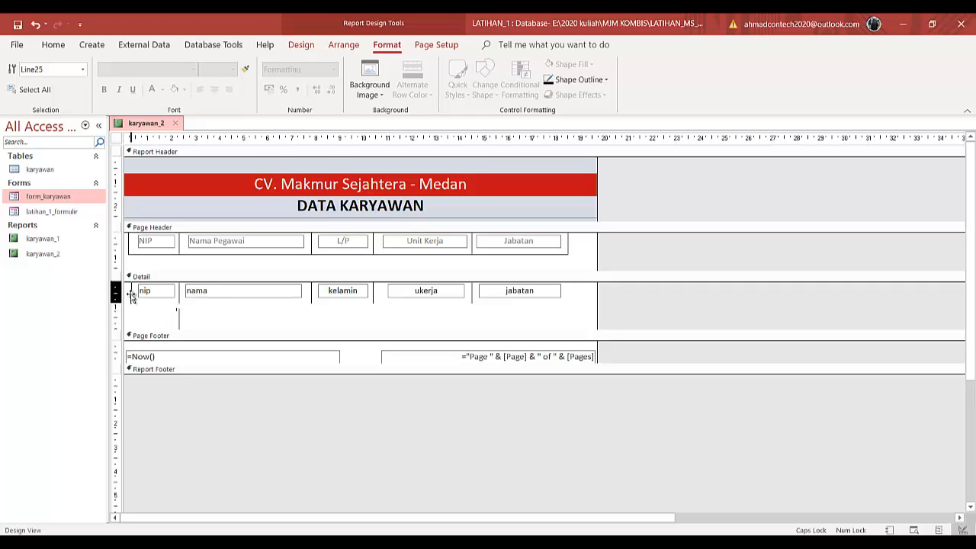
left_click_drag(131, 295, 128, 295)
key("ctrl+v")
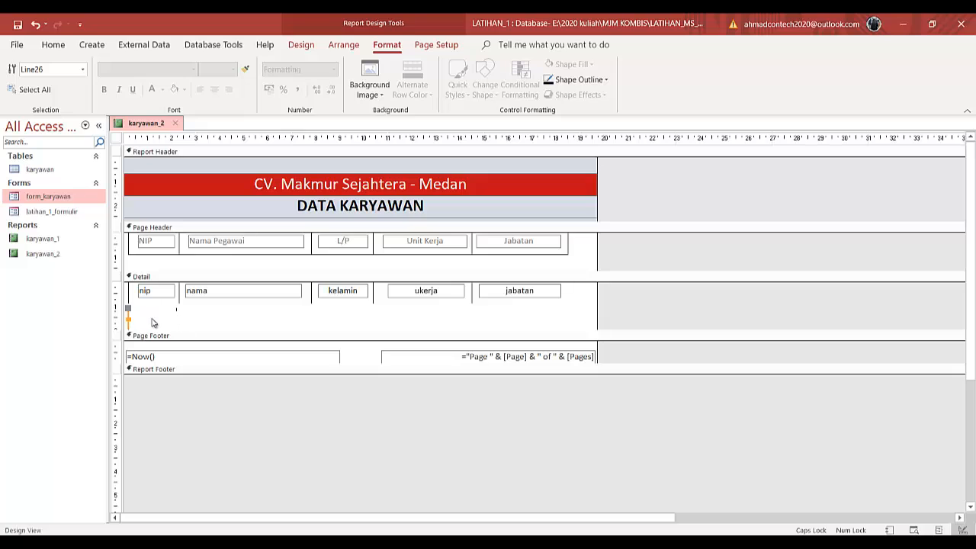
left_click_drag(128, 320, 570, 296)
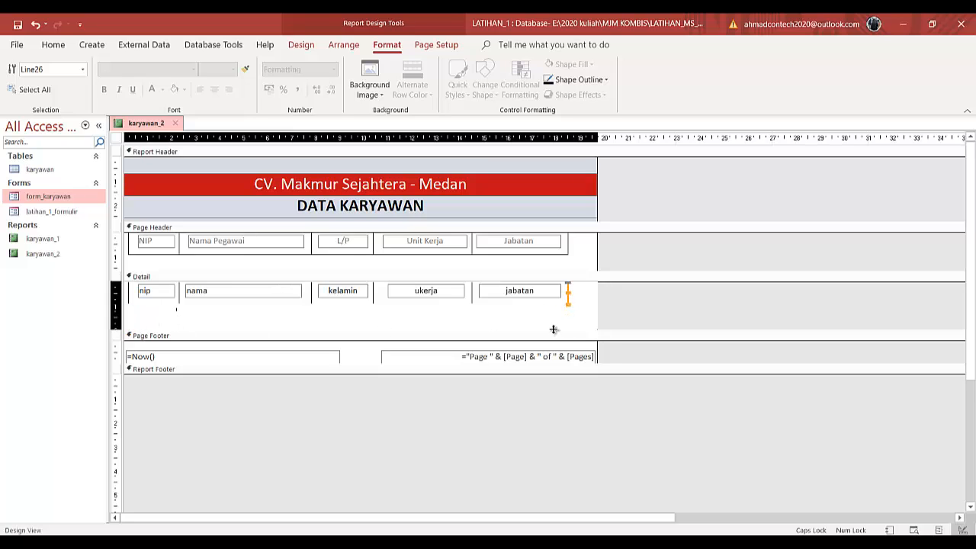
- Shrink the Page Header and Detail sections, preview the report in Report View, and return to Design View
left_click_drag(553, 331, 558, 305)
left_click_drag(557, 270, 562, 254)
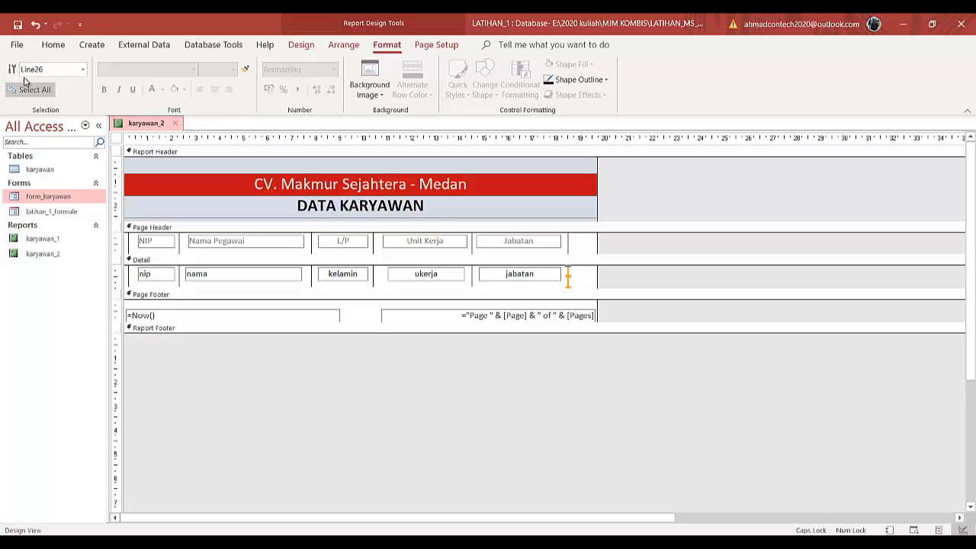
left_click(53, 44)
left_click(14, 80)
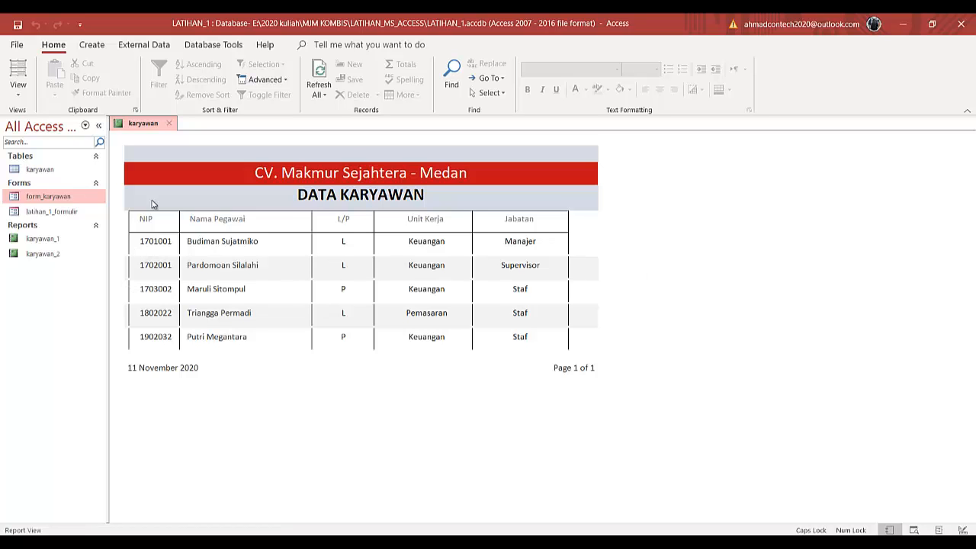
left_click(18, 93)
left_click(32, 206)
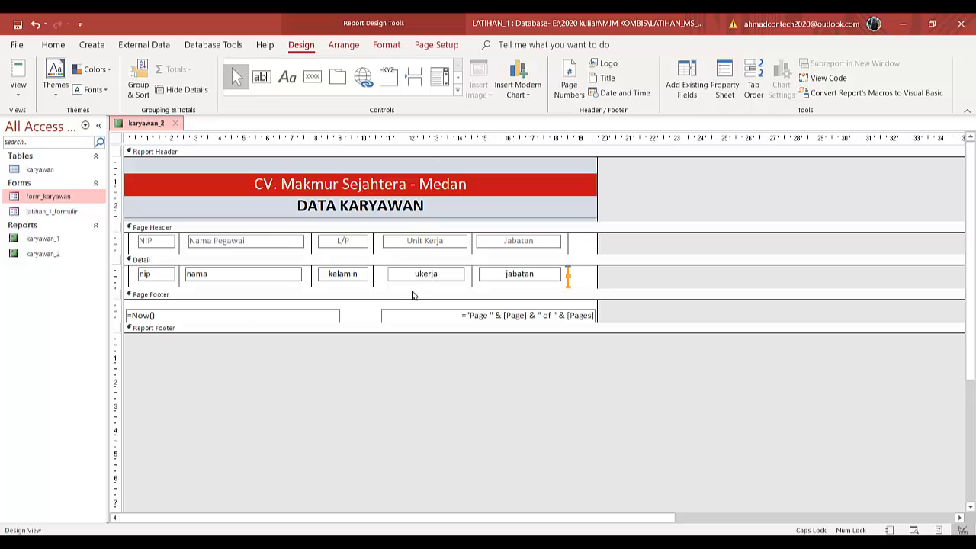
- Enlarge the Detail section and draw a horizontal line under the Detail fields spanning the left to right column lines
left_click_drag(412, 295, 408, 314)
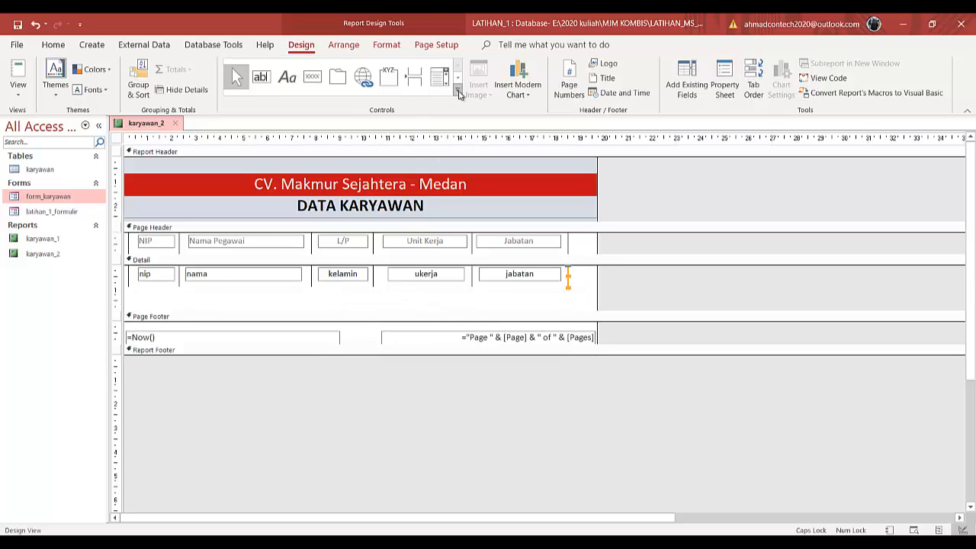
left_click(458, 92)
left_click(242, 97)
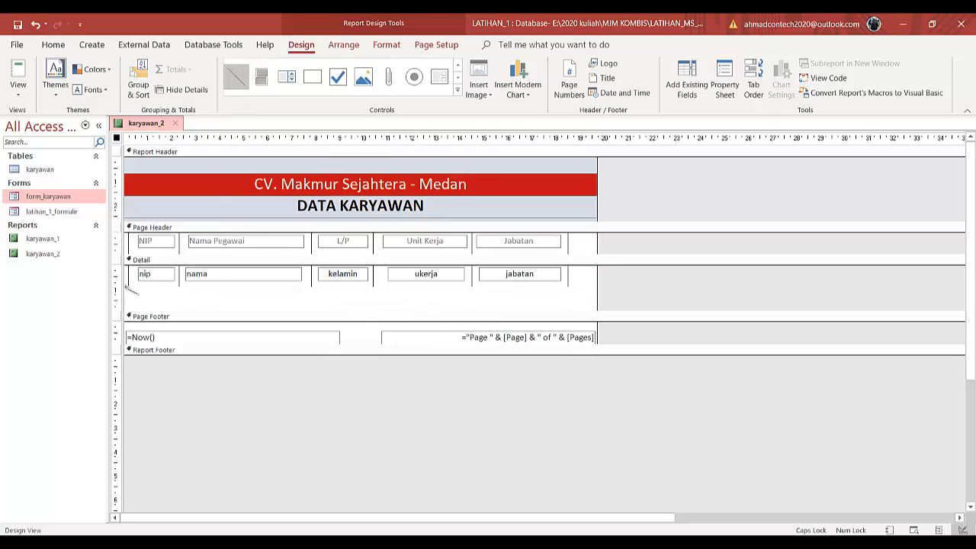
left_click_drag(128, 284, 568, 284)
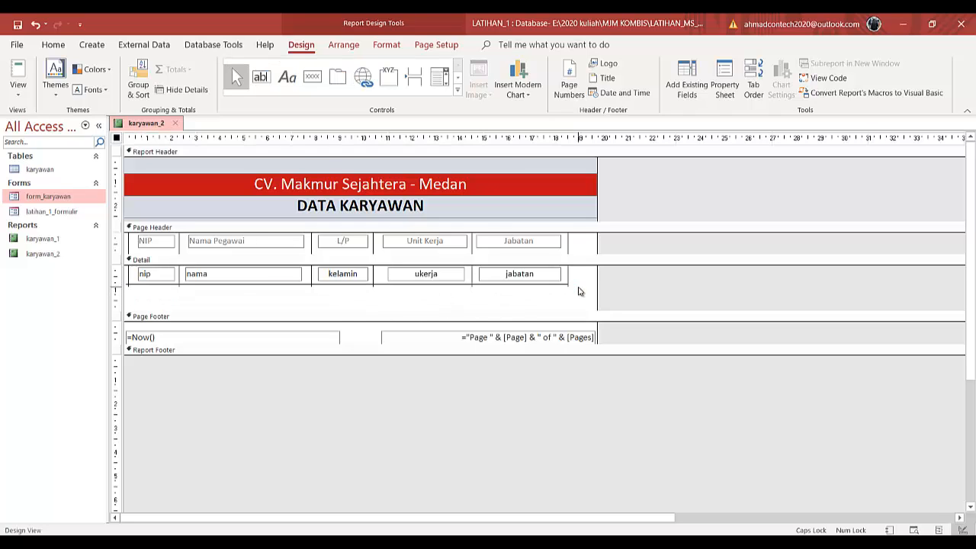
left_click(578, 294)
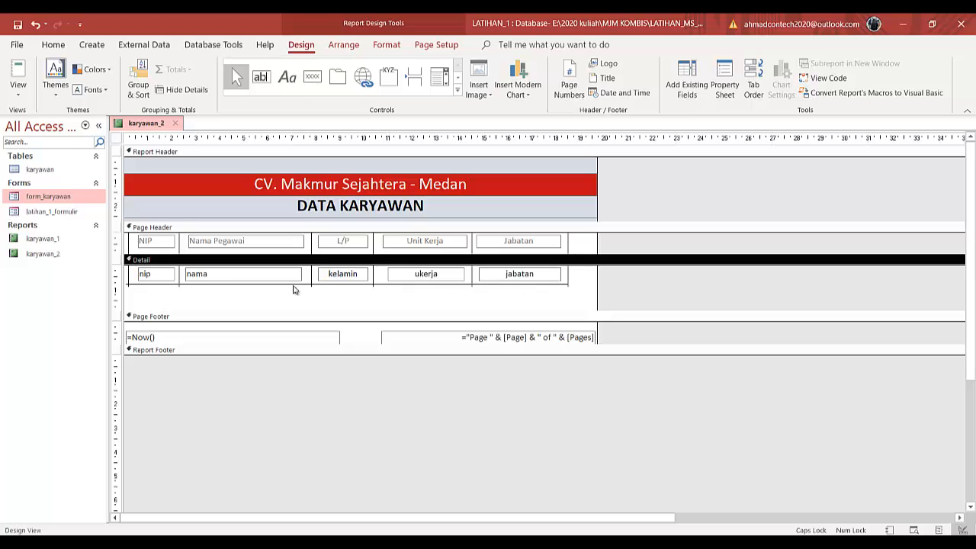
left_click(130, 285)
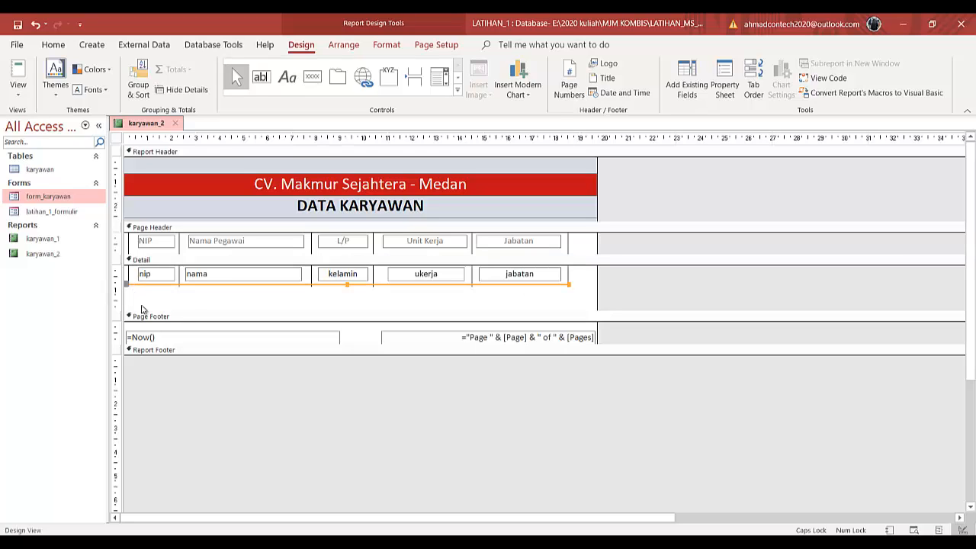
- Preview the report twice in Report View, returning to Design View each time
left_click(127, 284)
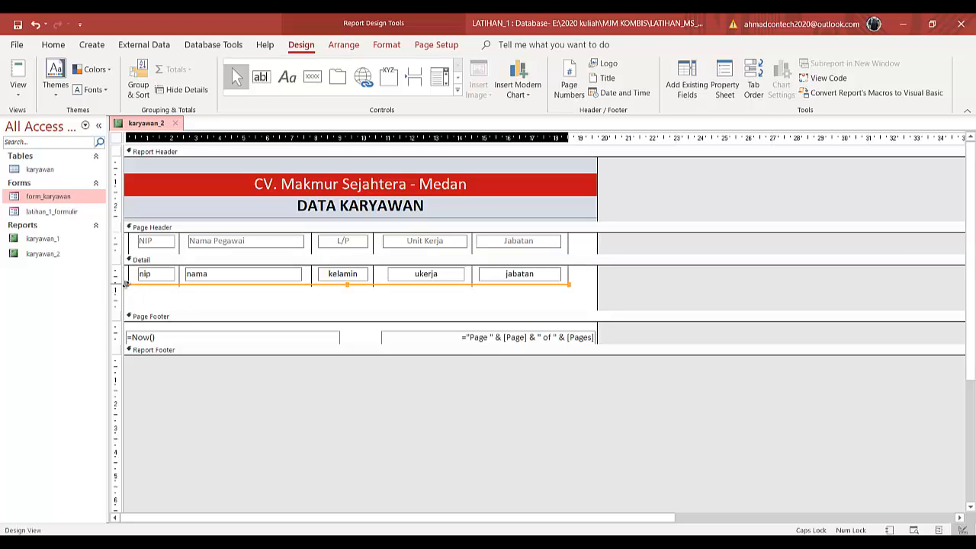
left_click(139, 295)
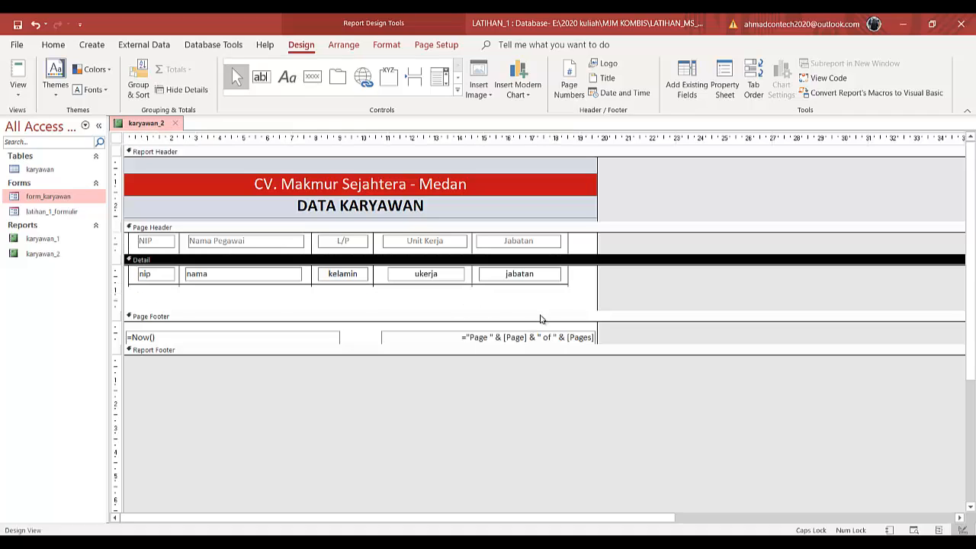
left_click(18, 91)
left_click(26, 122)
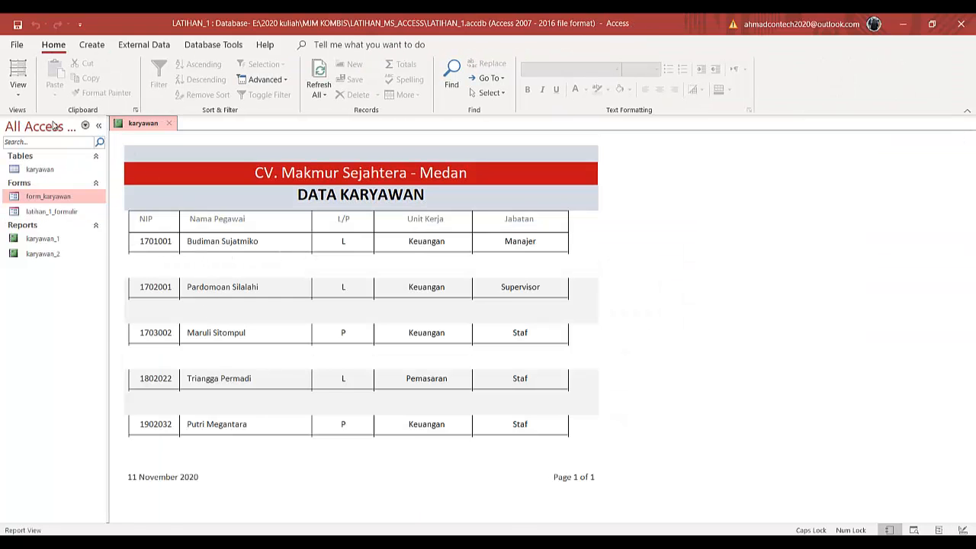
left_click(18, 90)
left_click(27, 209)
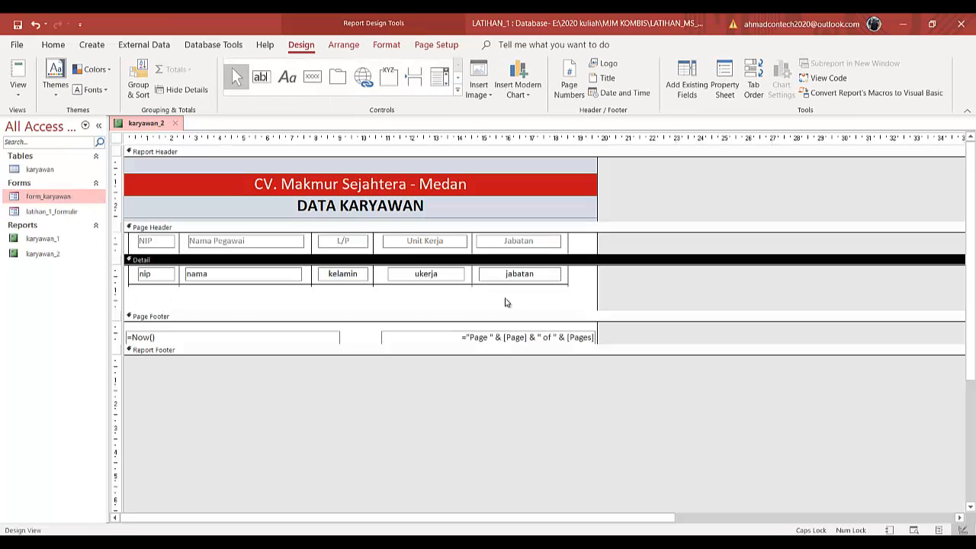
left_click(560, 285)
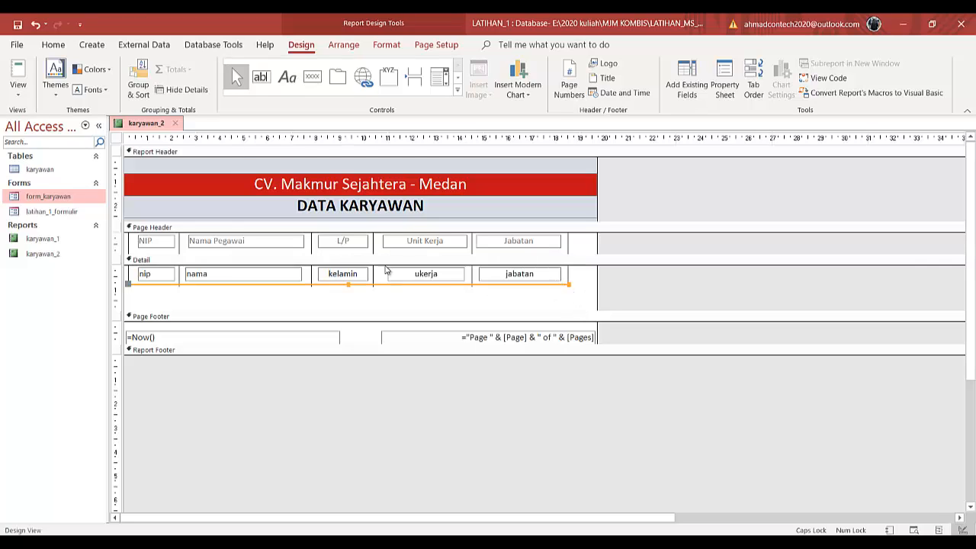
left_click(18, 90)
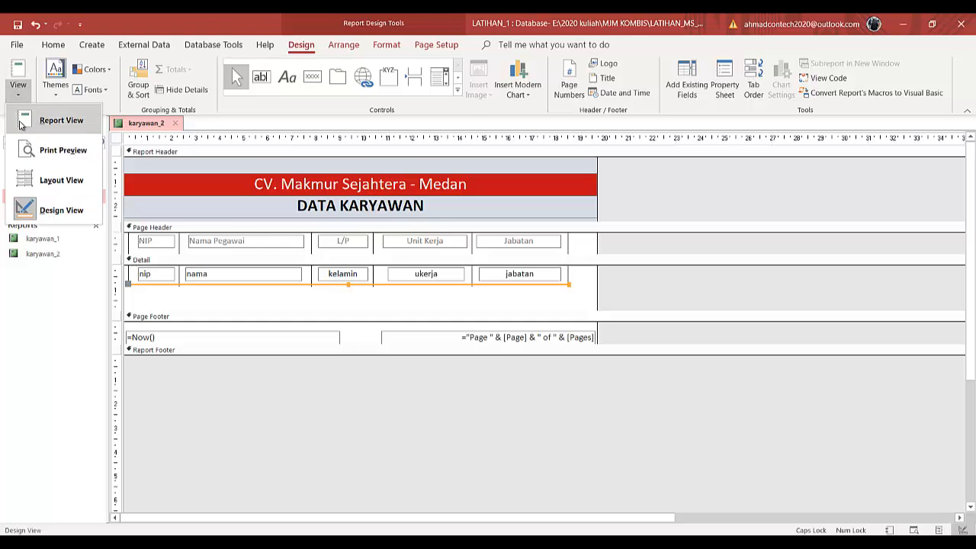
left_click(34, 120)
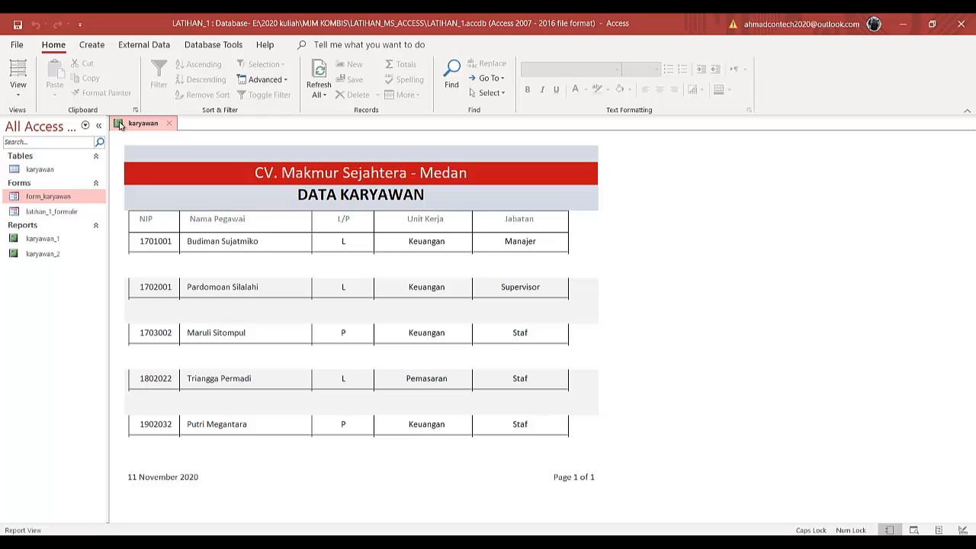
left_click(28, 95)
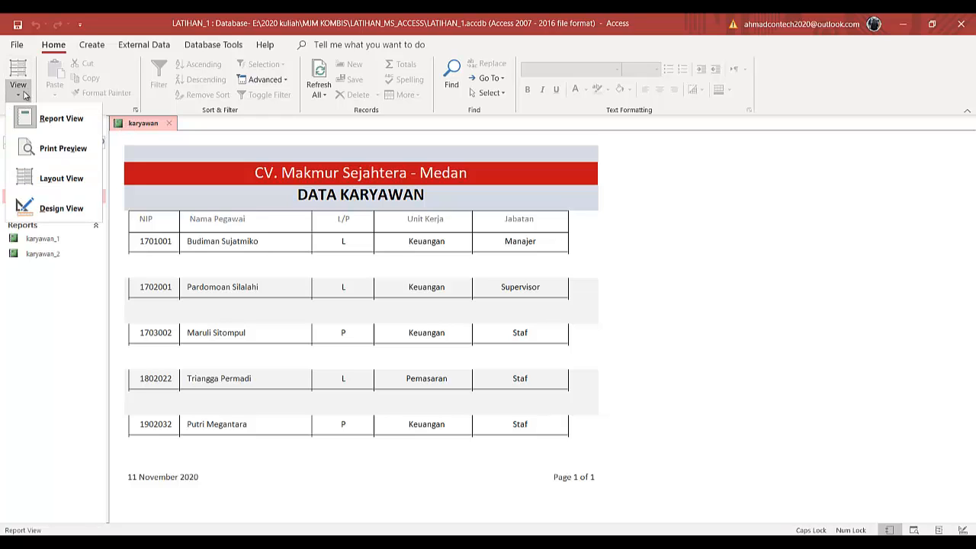
left_click(34, 212)
- Change the horizontal line under the Detail fields to a dashed line type
left_click(346, 294)
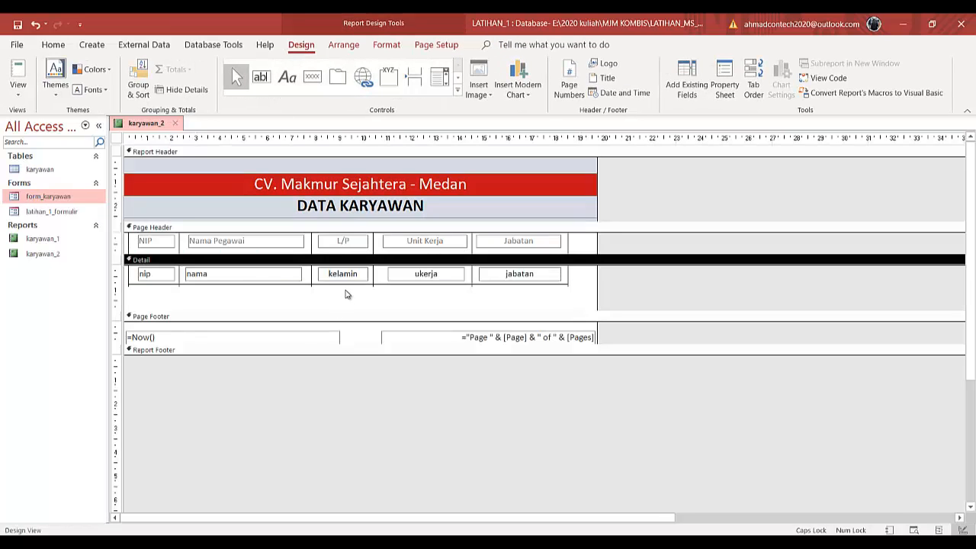
left_click(347, 284)
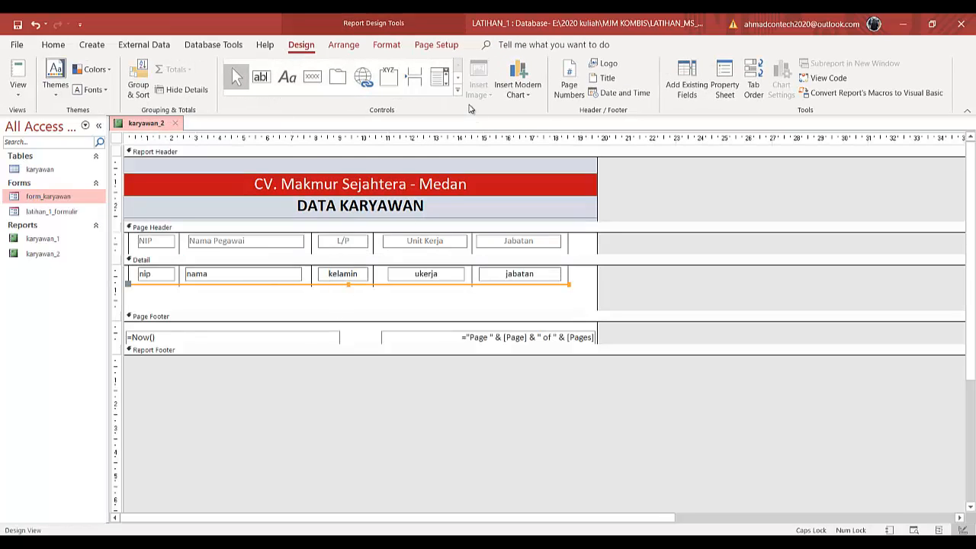
left_click(387, 44)
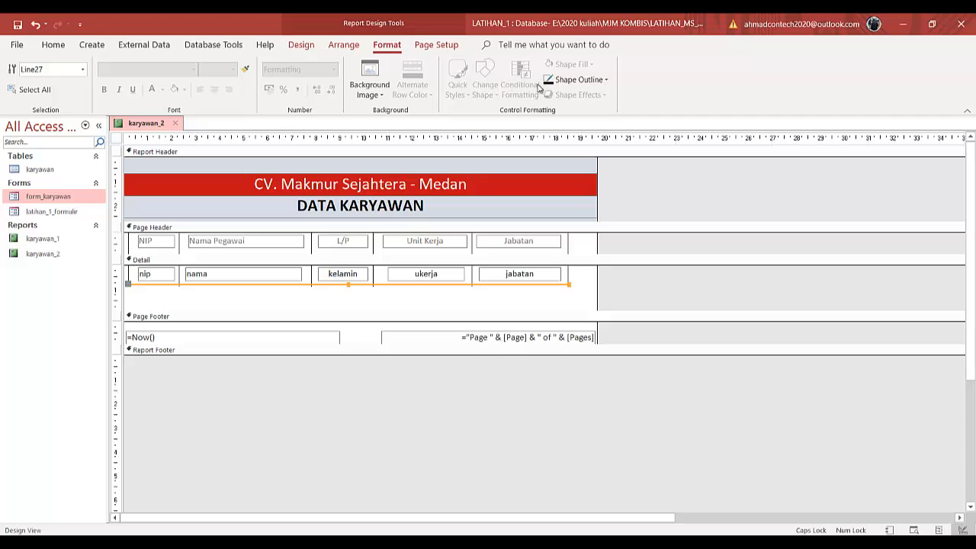
left_click(607, 79)
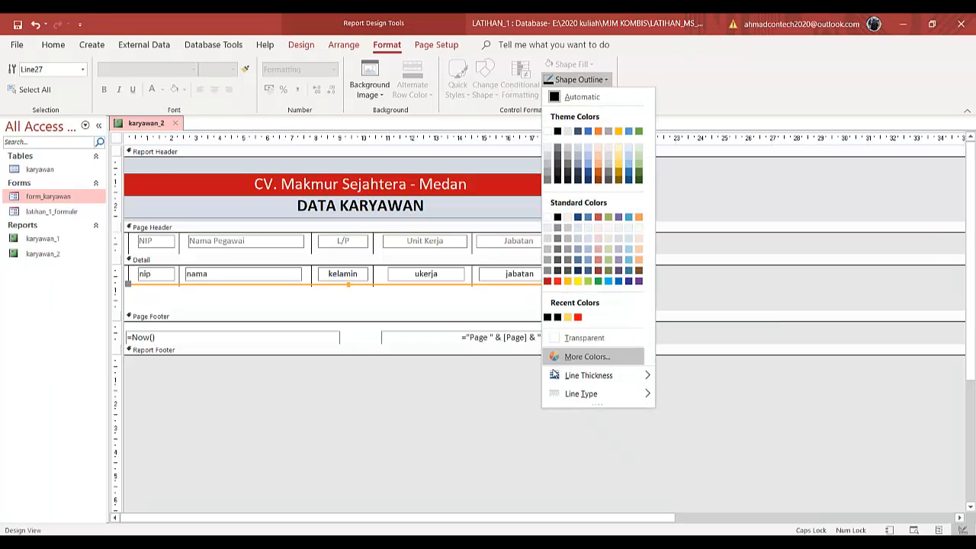
mouse_move(574, 396)
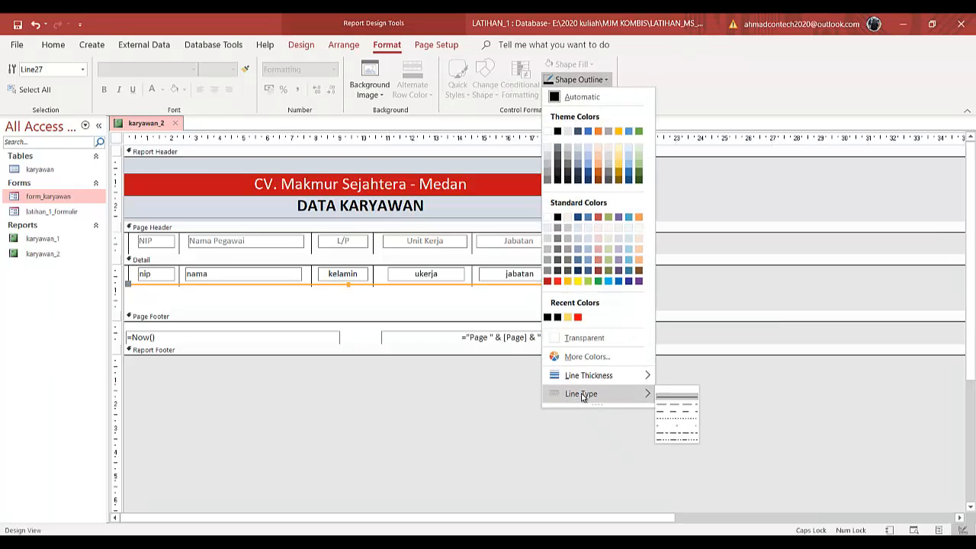
left_click(675, 417)
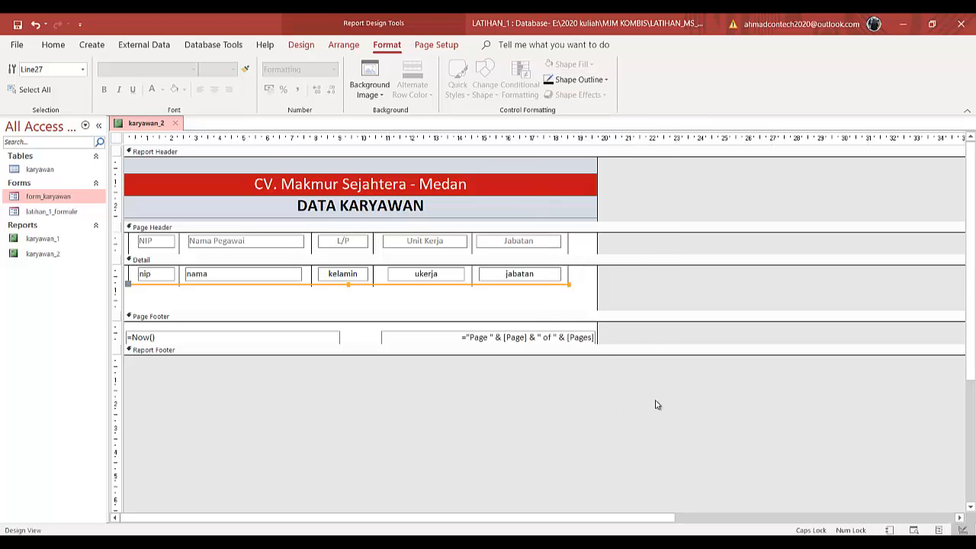
- Shrink the Detail section so the Page Footer sits right under the dashed line
left_click(531, 305)
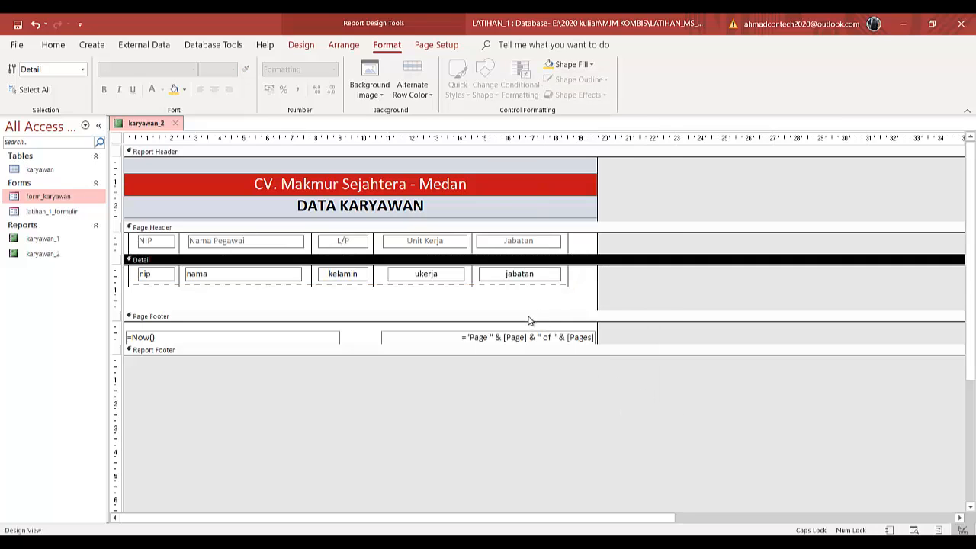
left_click(530, 316)
left_click_drag(529, 311, 530, 285)
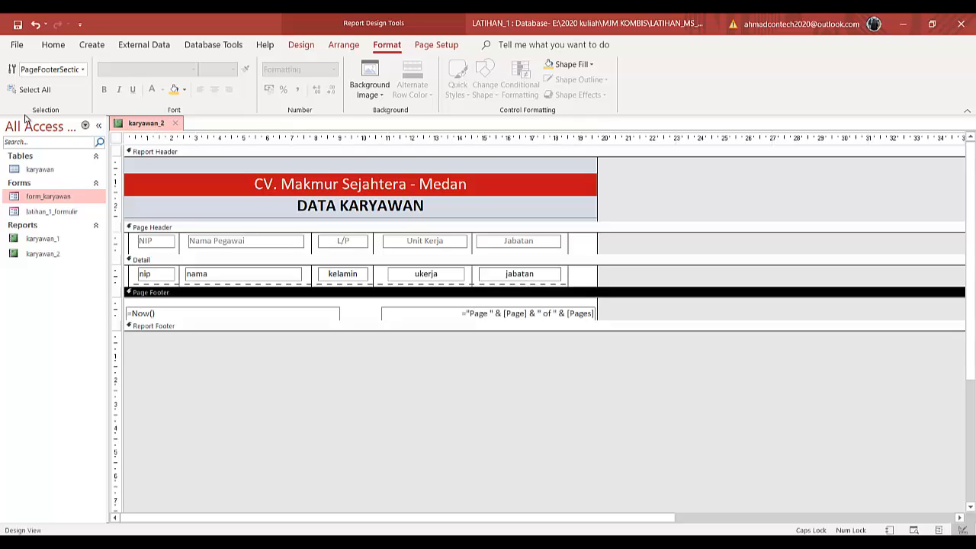
- Preview the report in Report View and return to Design View
left_click(52, 46)
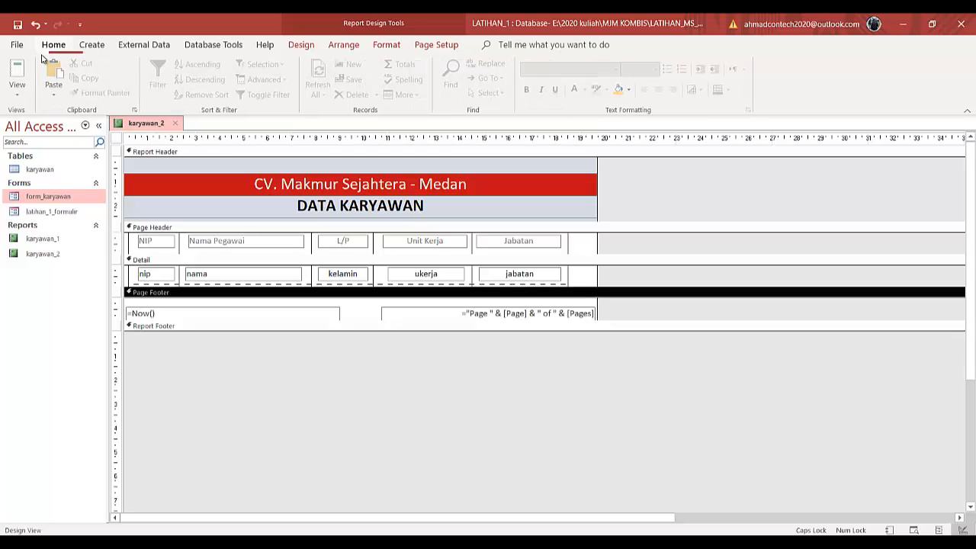
left_click(18, 76)
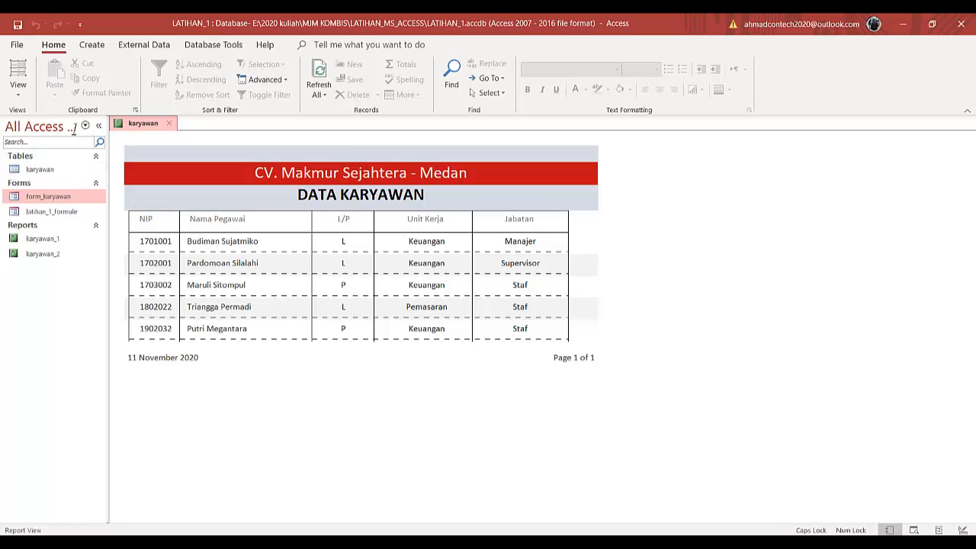
left_click(18, 90)
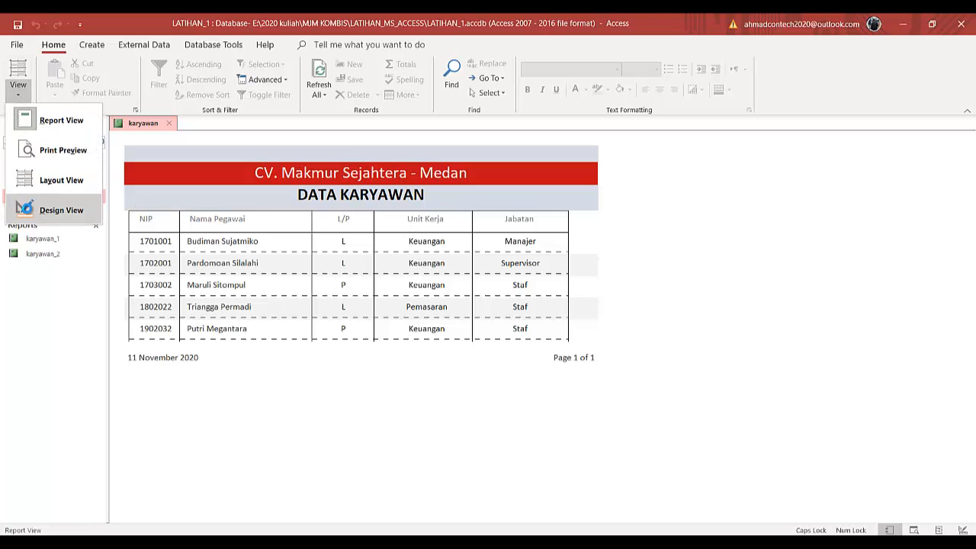
left_click(31, 210)
- Enlarge the Page Header section slightly below the column headings
left_click(564, 252)
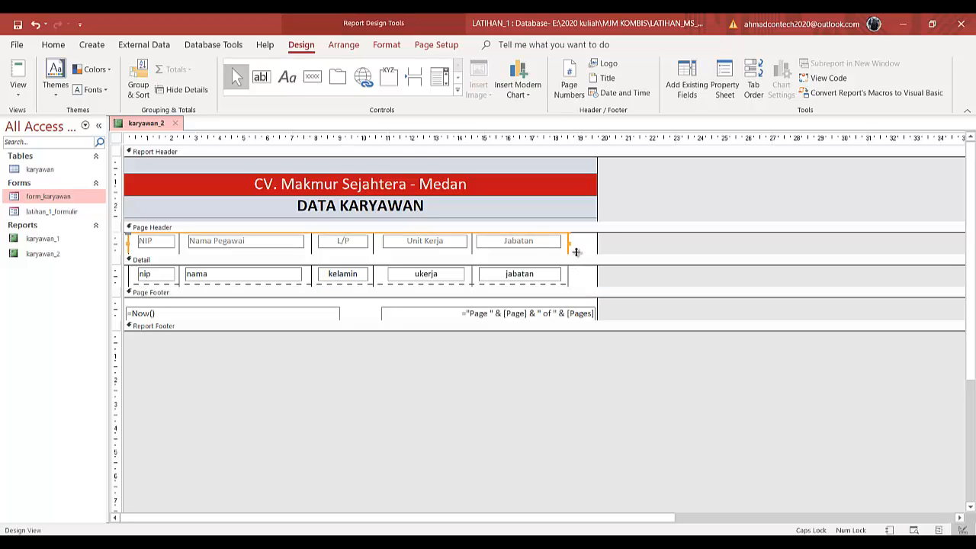
left_click_drag(577, 247, 584, 256)
left_click_drag(584, 252, 114, 240)
left_click_drag(577, 256, 163, 255)
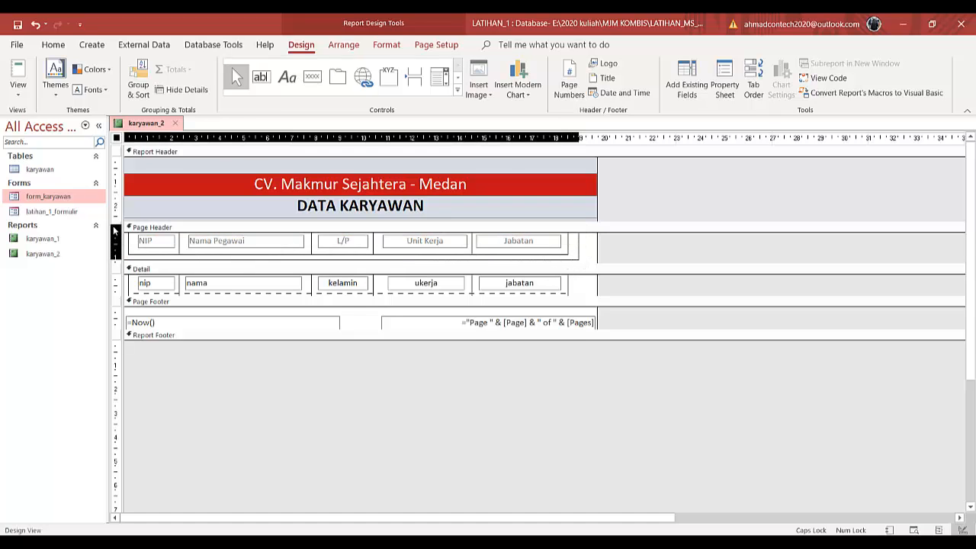
- Select all the Page Header controls and open the Layout options for them
left_click_drag(114, 230, 115, 230)
right_click(479, 253)
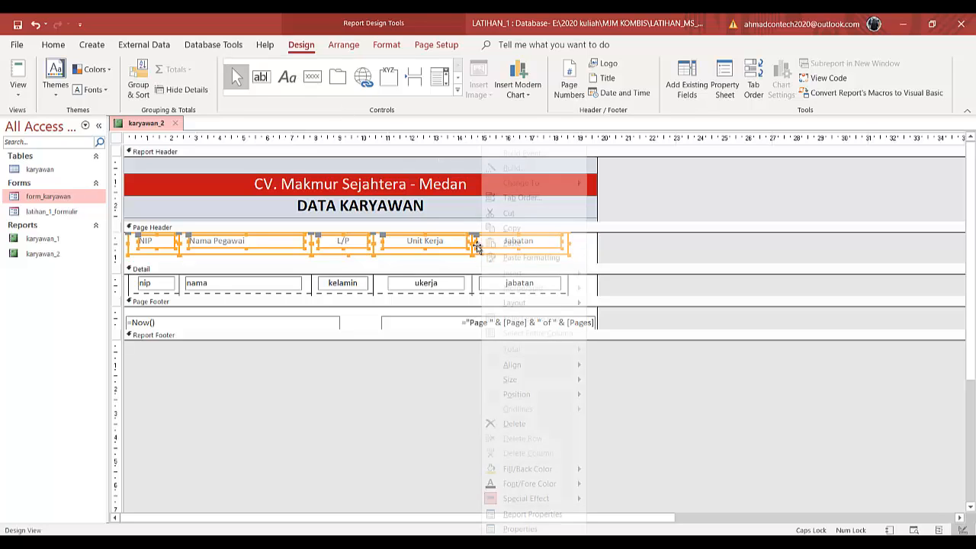
mouse_move(545, 304)
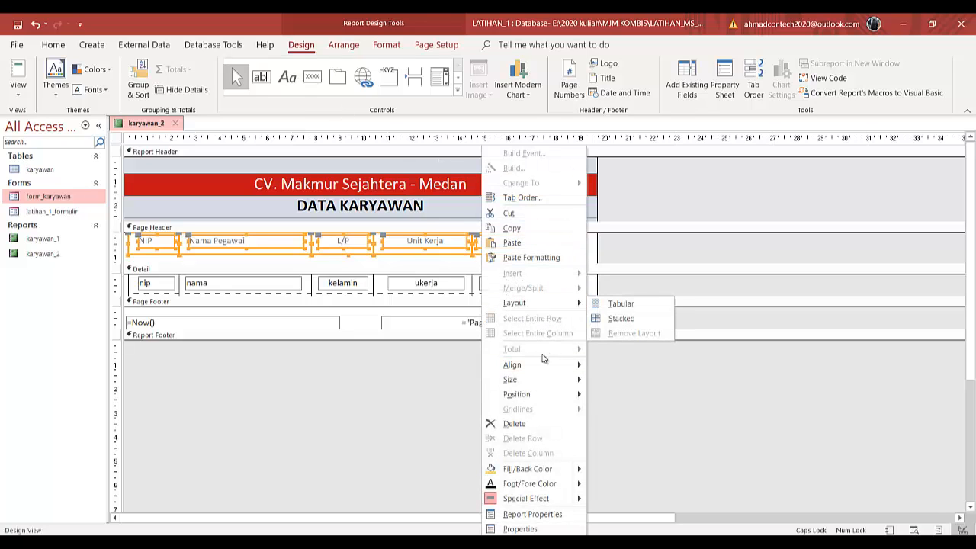
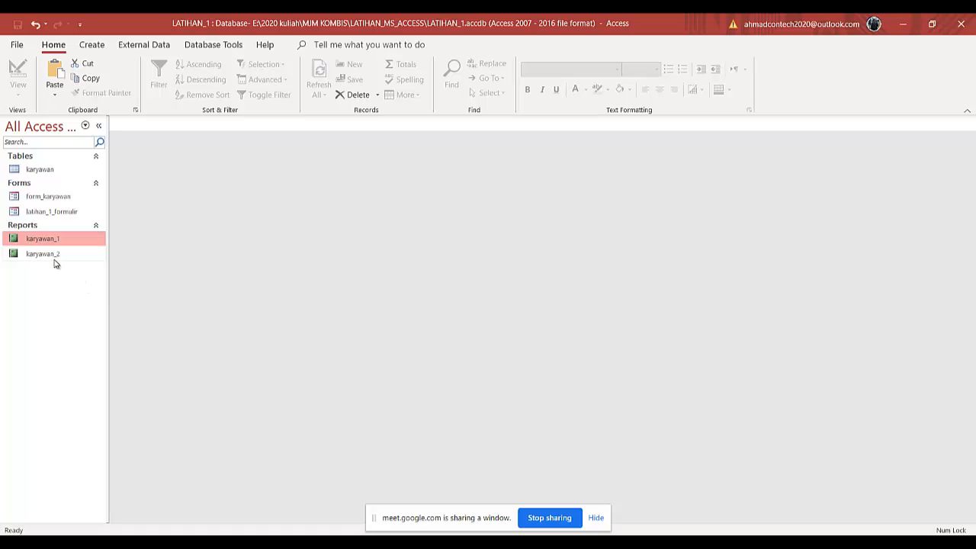
- Open the karyawan_2 report in Design View
left_click(54, 259)
right_click(54, 259)
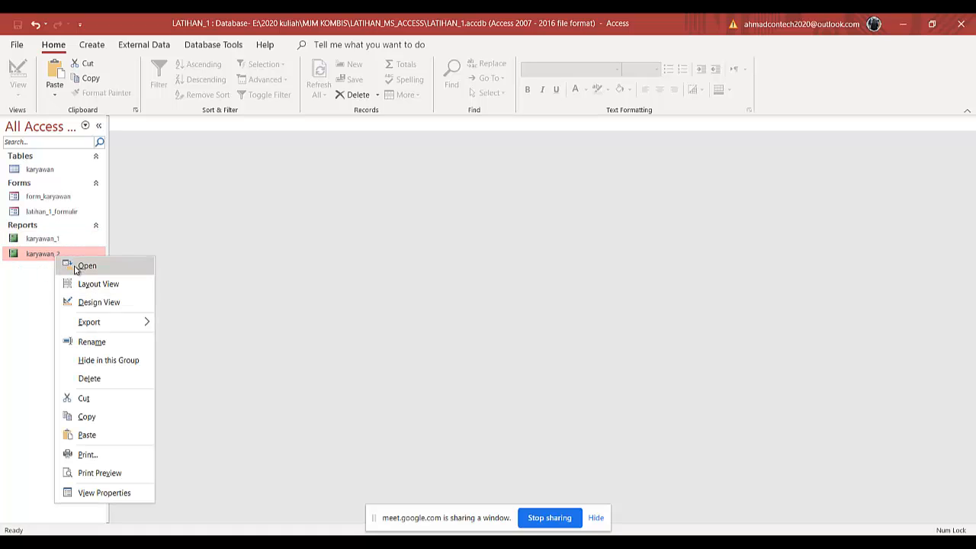
left_click(81, 300)
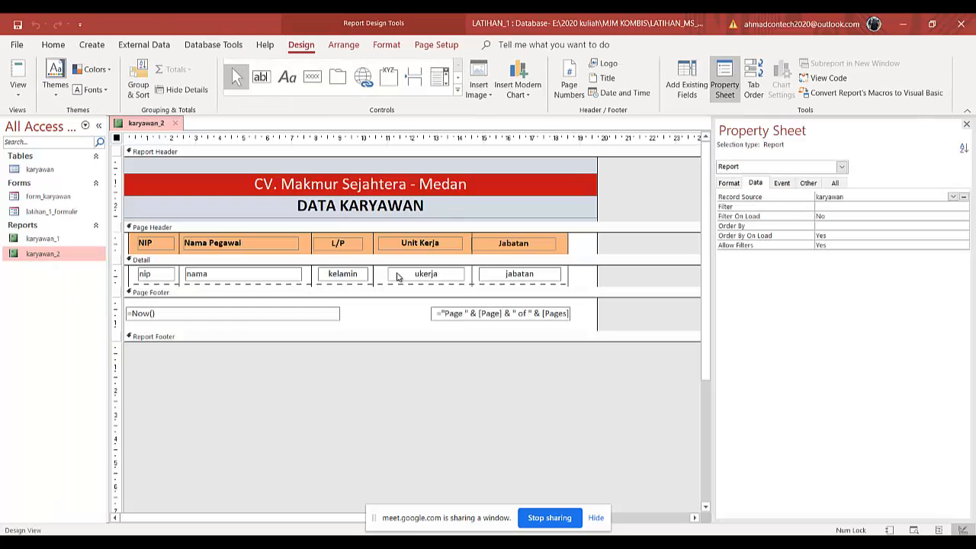
- Change the Detail section's bottom line to a dotted line type
left_click(344, 284)
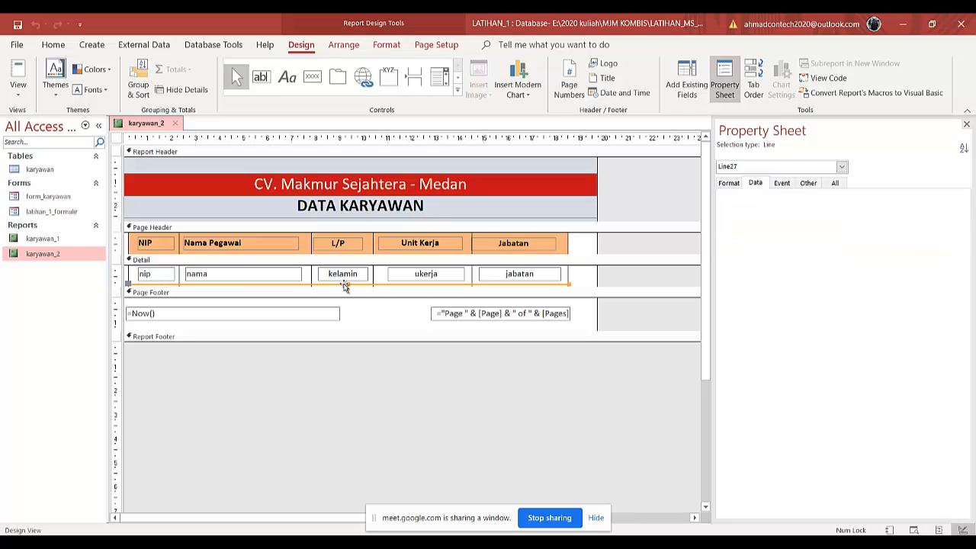
left_click(394, 47)
left_click(577, 79)
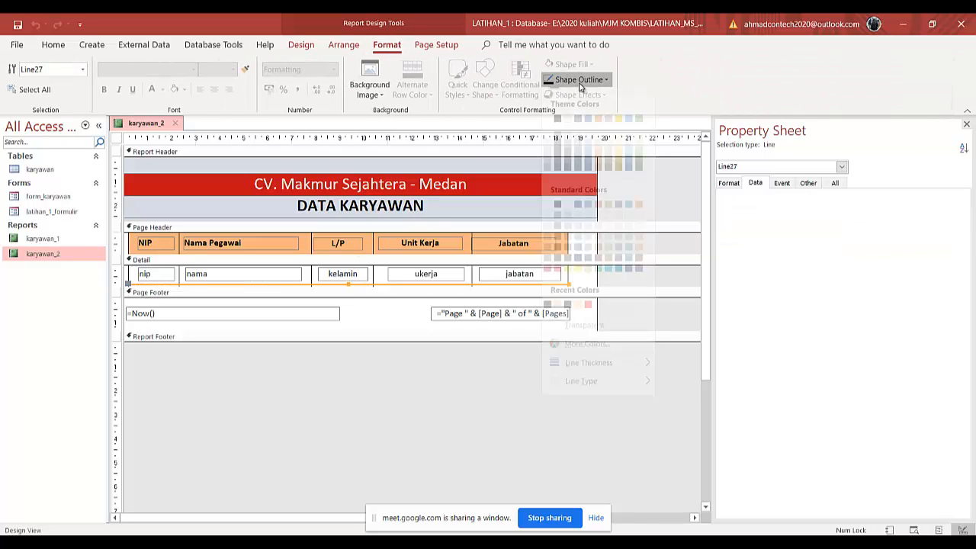
mouse_move(592, 394)
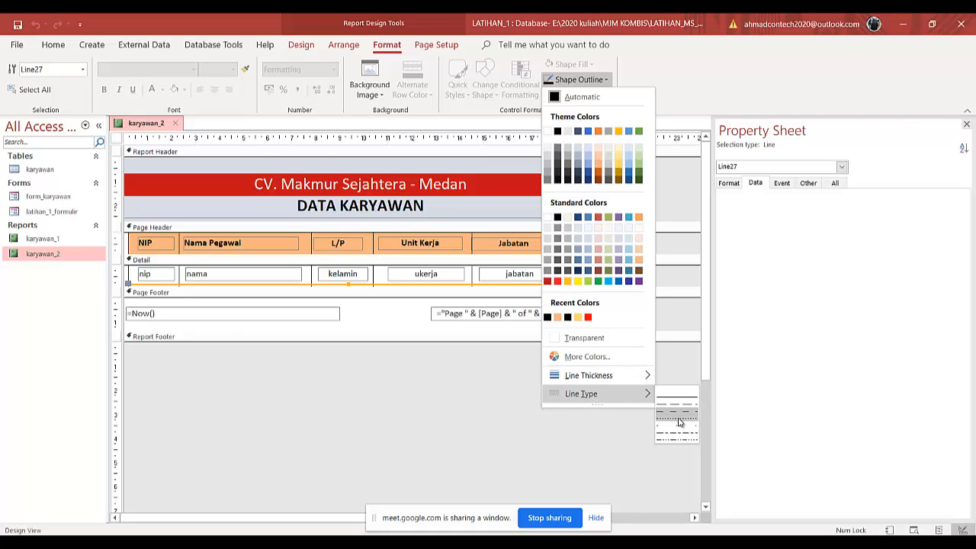
left_click(679, 421)
left_click(588, 279)
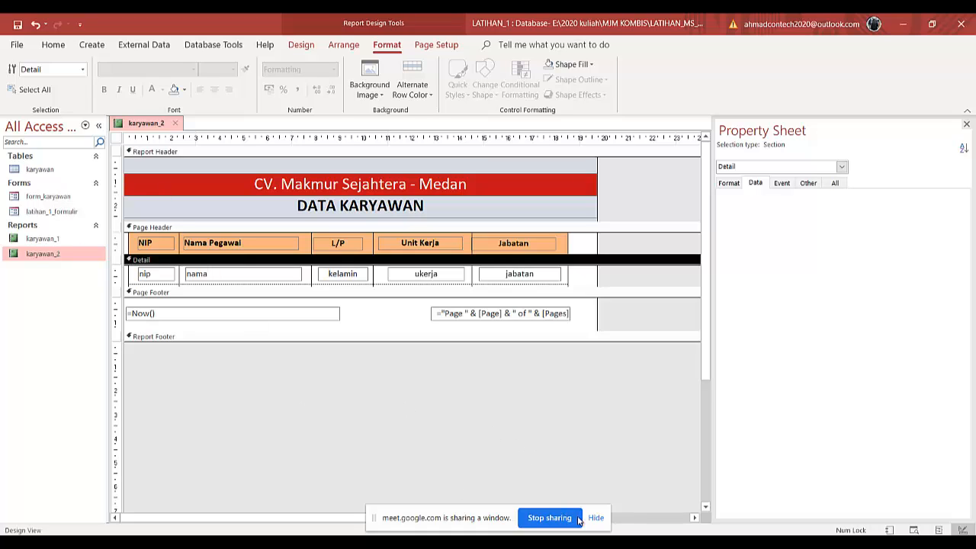
left_click(595, 518)
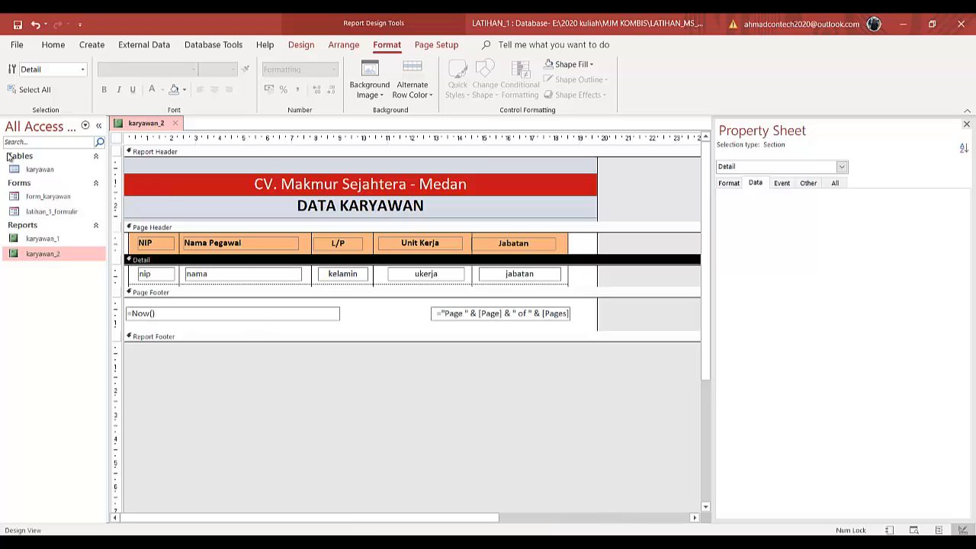
- Preview the report in Report View, then close it and save the design changes
left_click(53, 44)
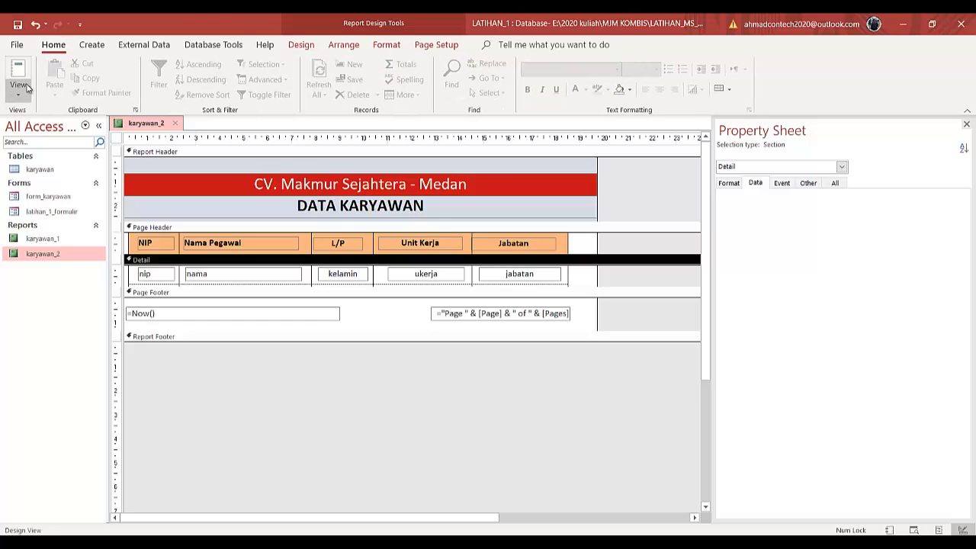
left_click(26, 88)
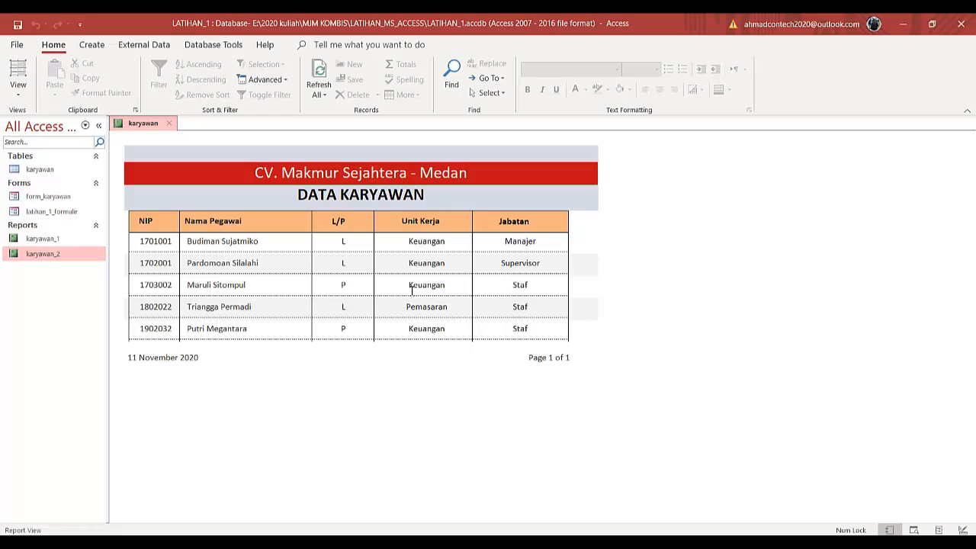
left_click(169, 124)
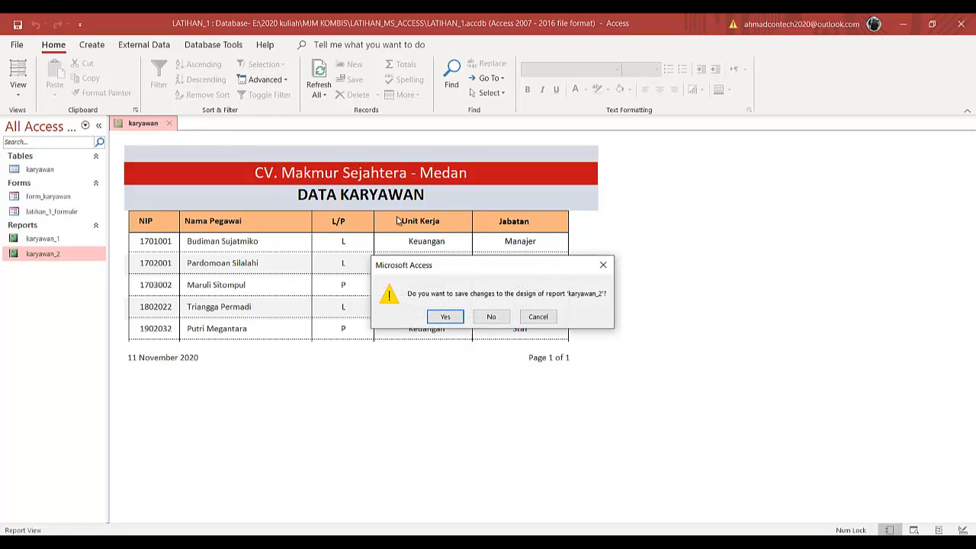
left_click(445, 316)
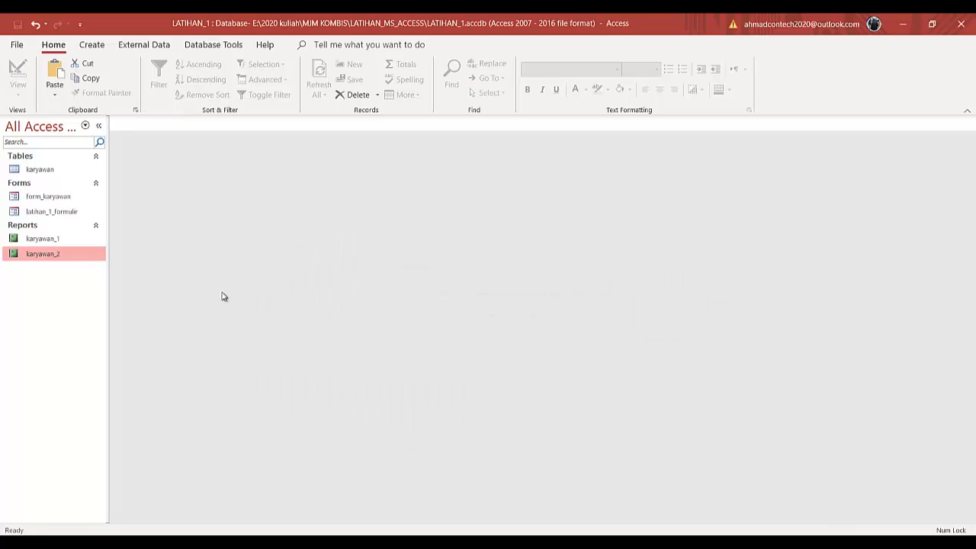
- Duplicate the karyawan_2 report as a new report named karyawan_3
right_click(68, 255)
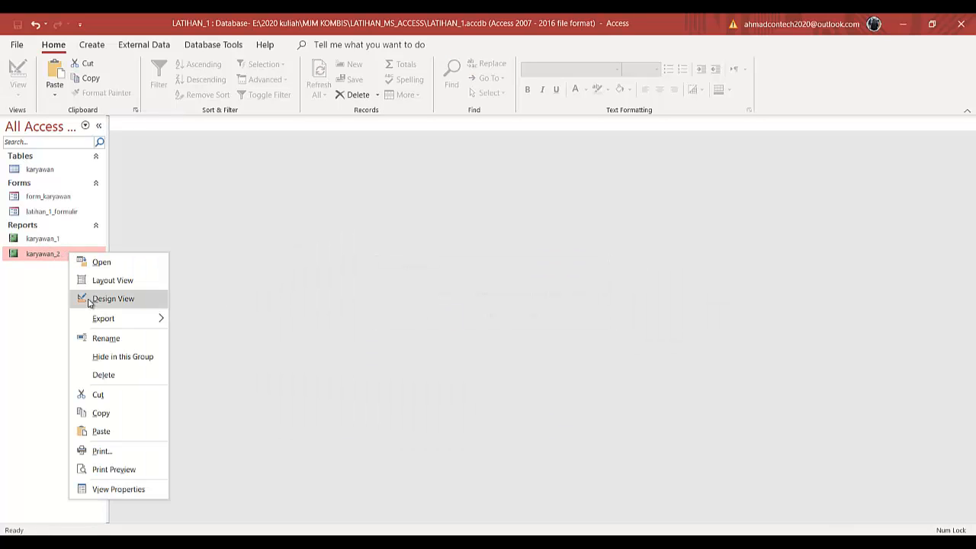
left_click(115, 416)
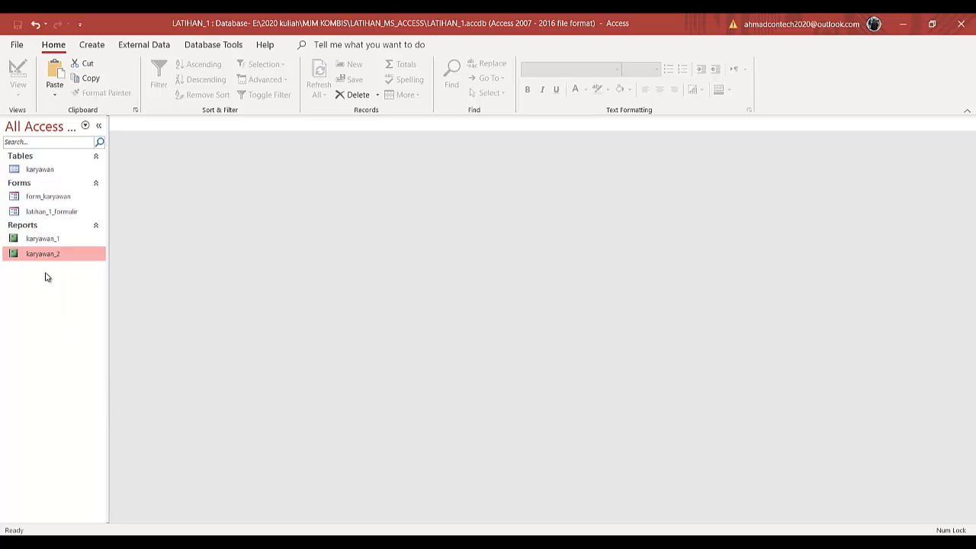
right_click(48, 280)
left_click(76, 358)
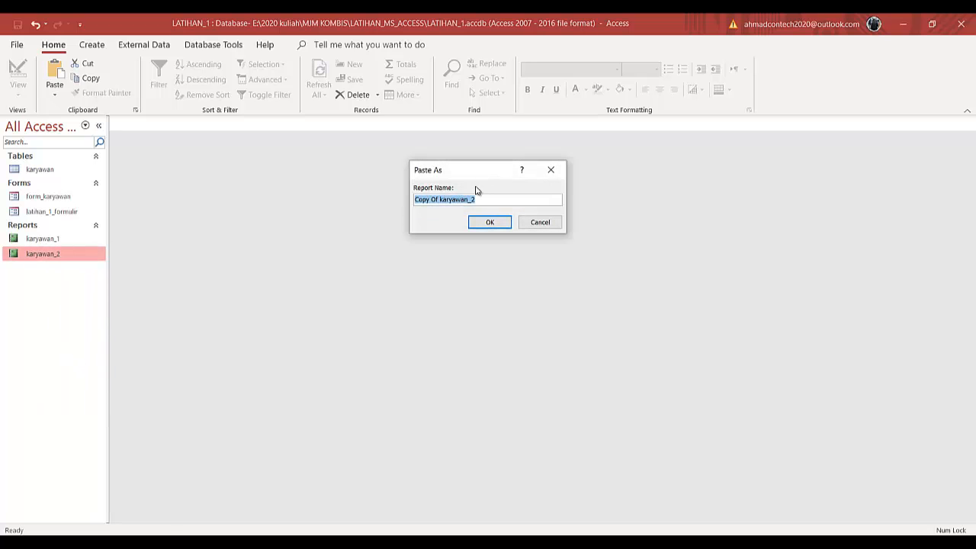
left_click(442, 199)
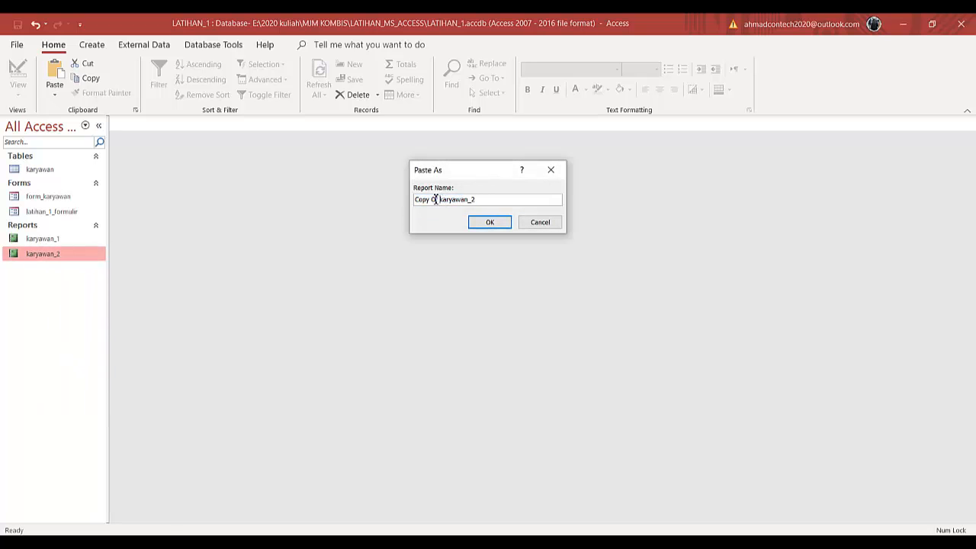
left_click_drag(435, 199, 346, 183)
key("BackSpace")
left_click(486, 222)
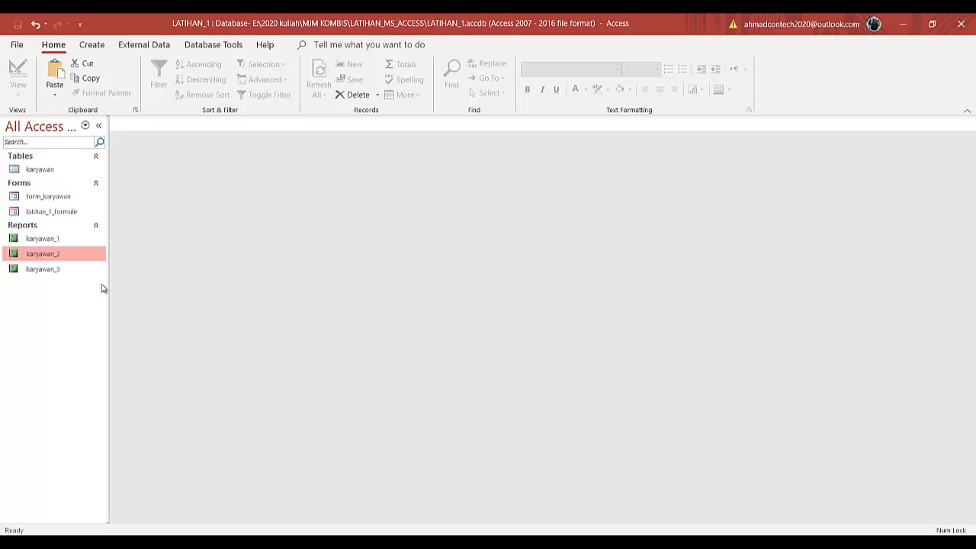
- Open the karyawan_3 report in Design View
left_click(46, 269)
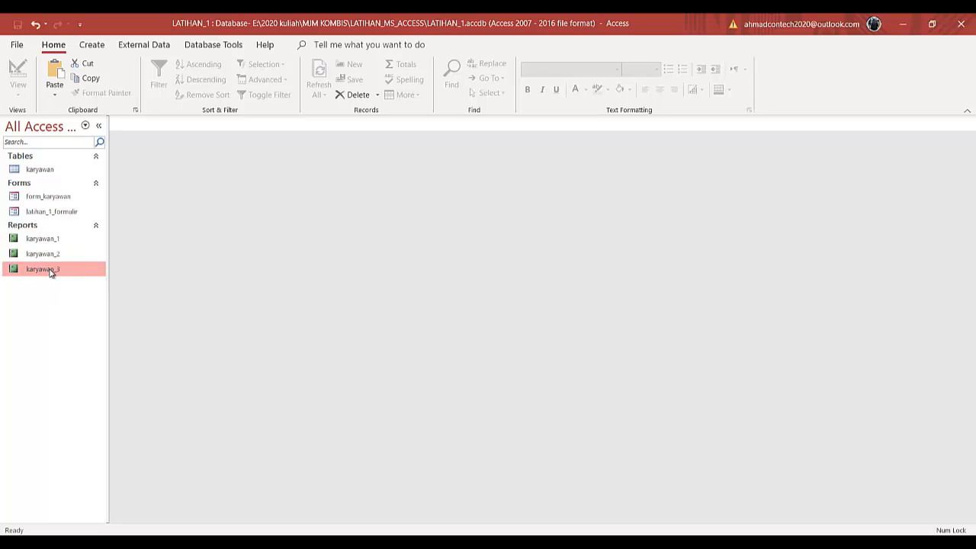
right_click(50, 273)
left_click(81, 314)
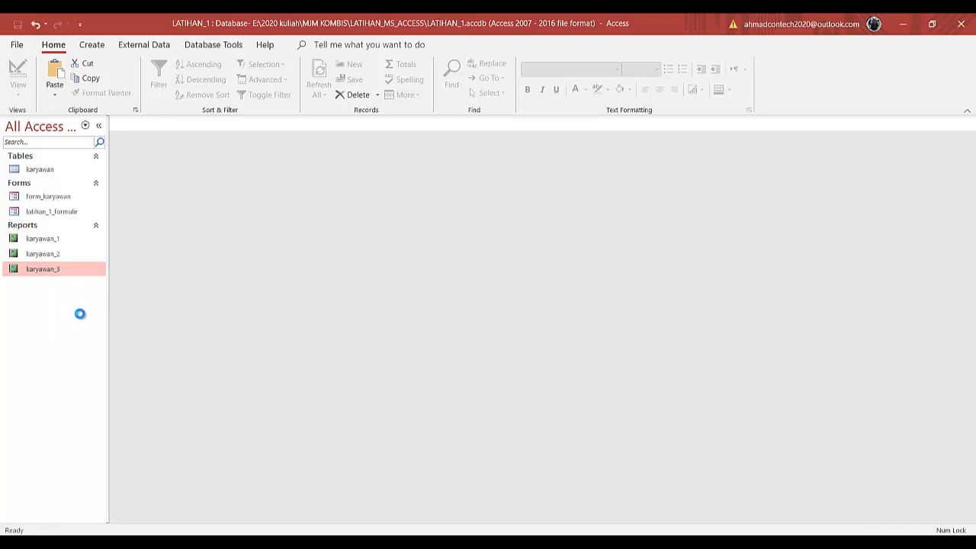
- Change the report title from DATA KARYAWAN to DAFTAR HADIR KARYAWAN
left_click(374, 205)
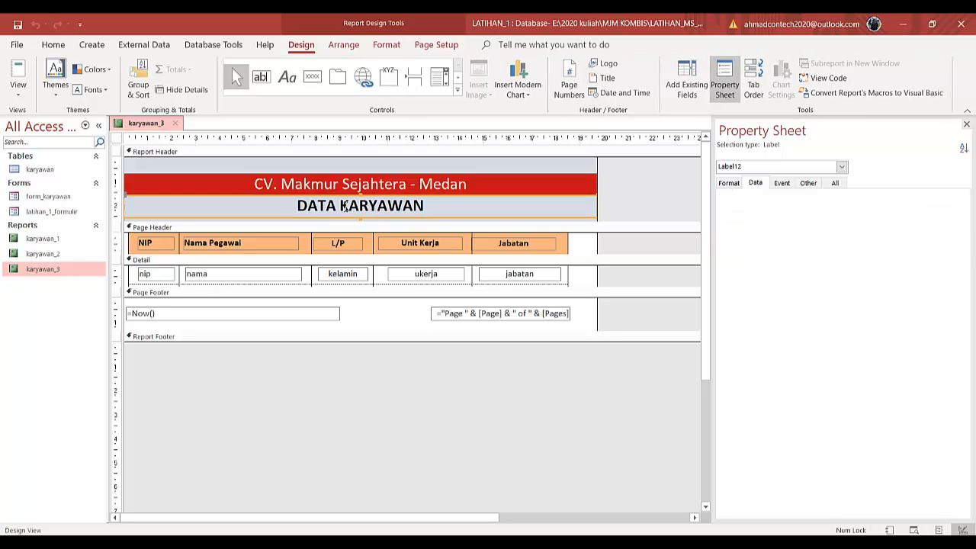
left_click(341, 206)
left_click_drag(341, 207, 290, 207)
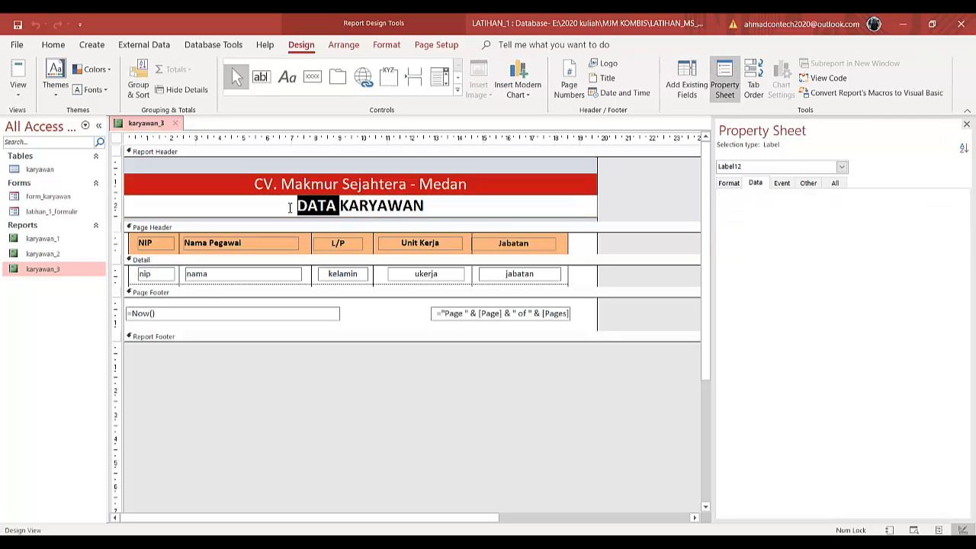
type("d")
key("BackSpace")
key("Caps_Lock")
type("DAF")
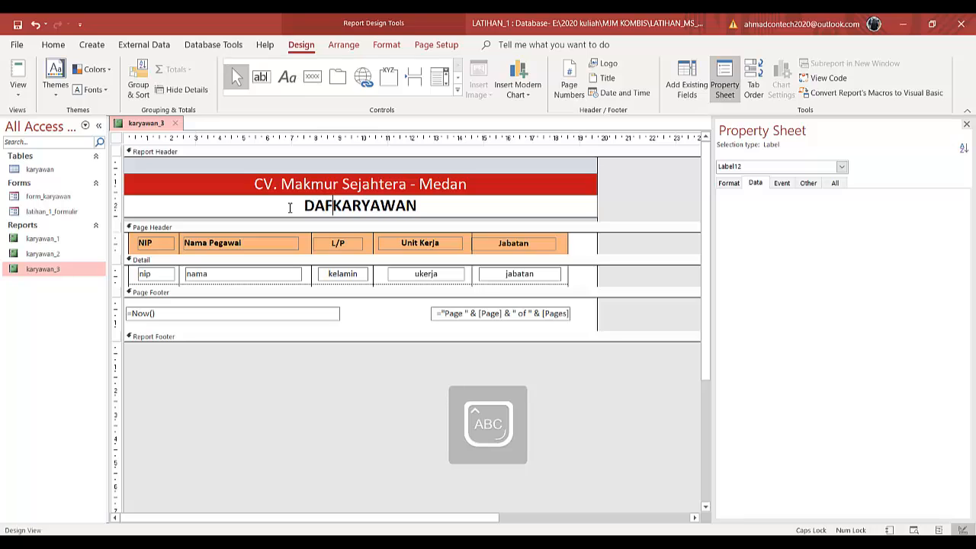
type("TAR H")
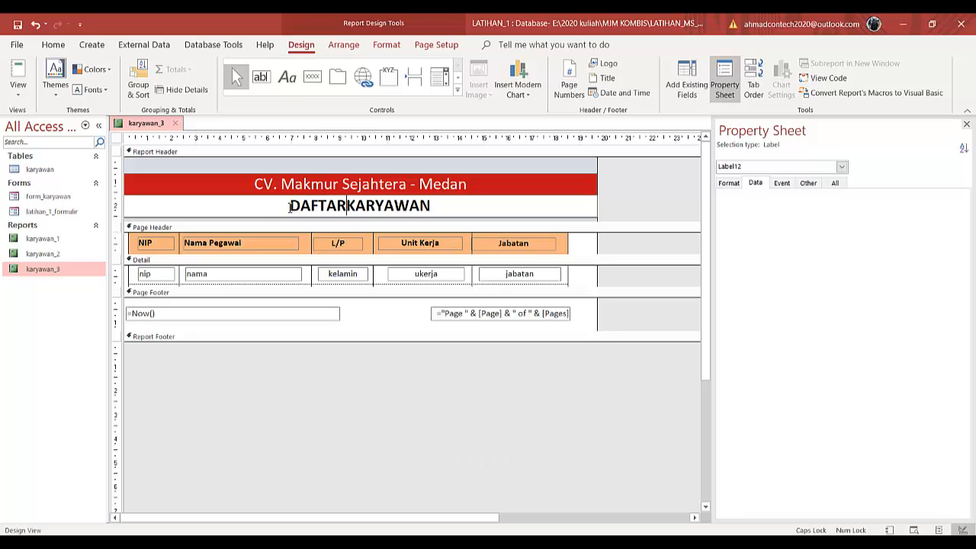
type("ADIR")
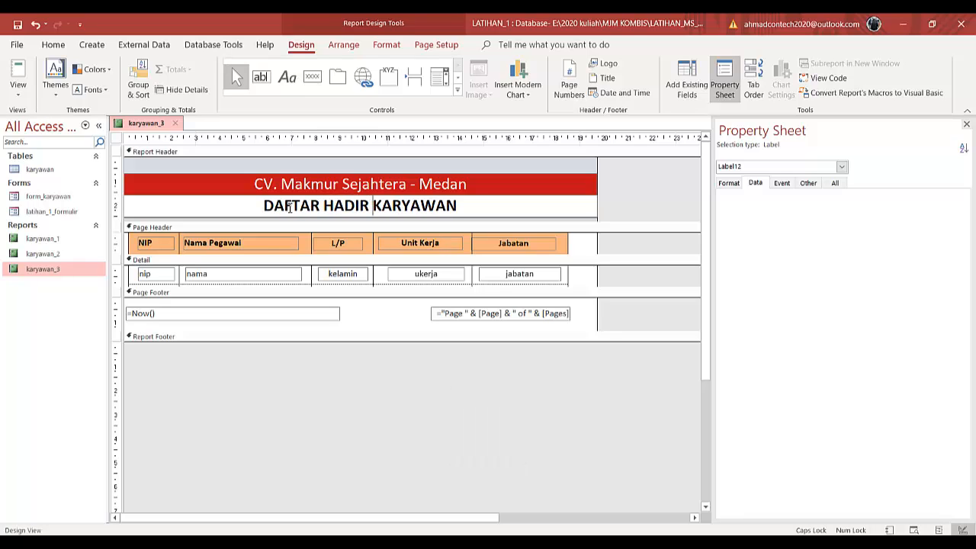
left_click(686, 195)
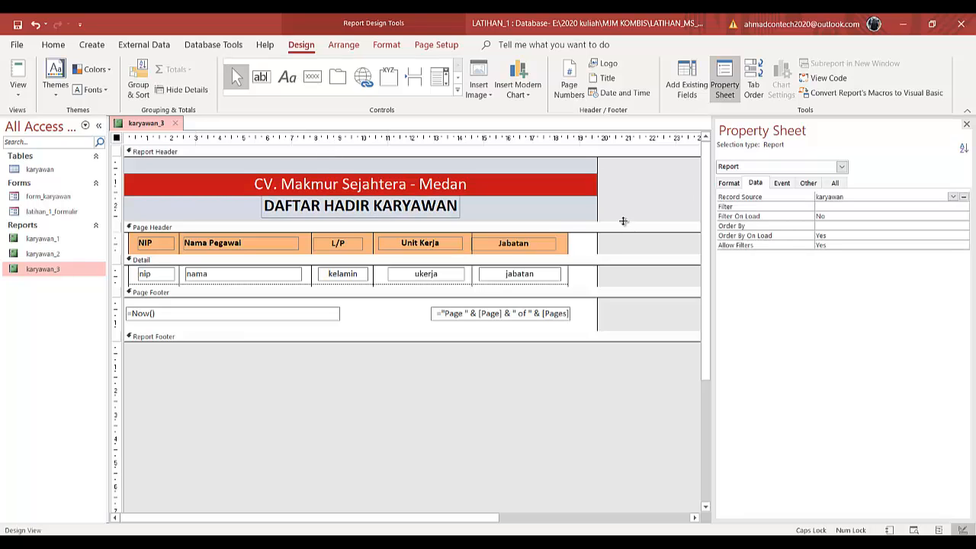
- Enlarge the Report Header and move the =Now() date box from the Page Footer to just below the title
left_click_drag(624, 226, 626, 272)
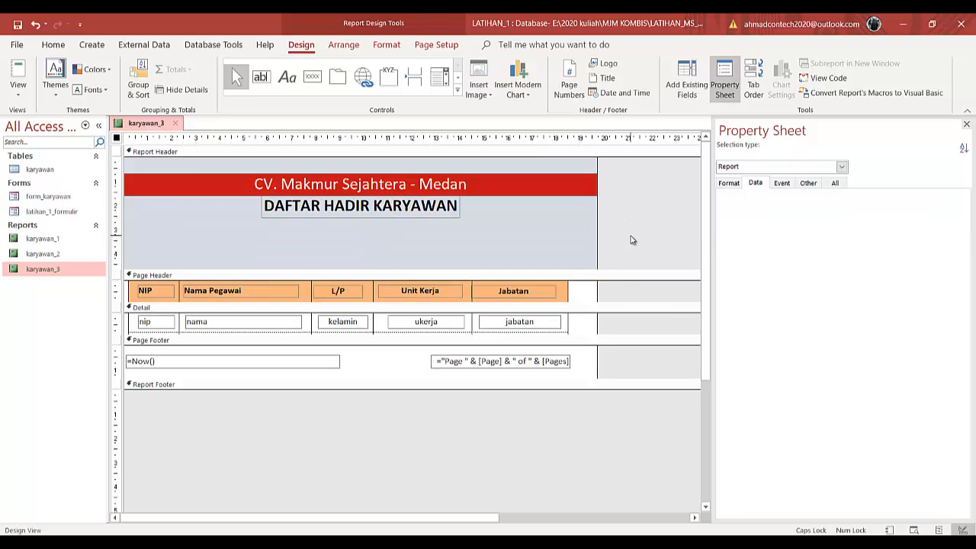
left_click(231, 362)
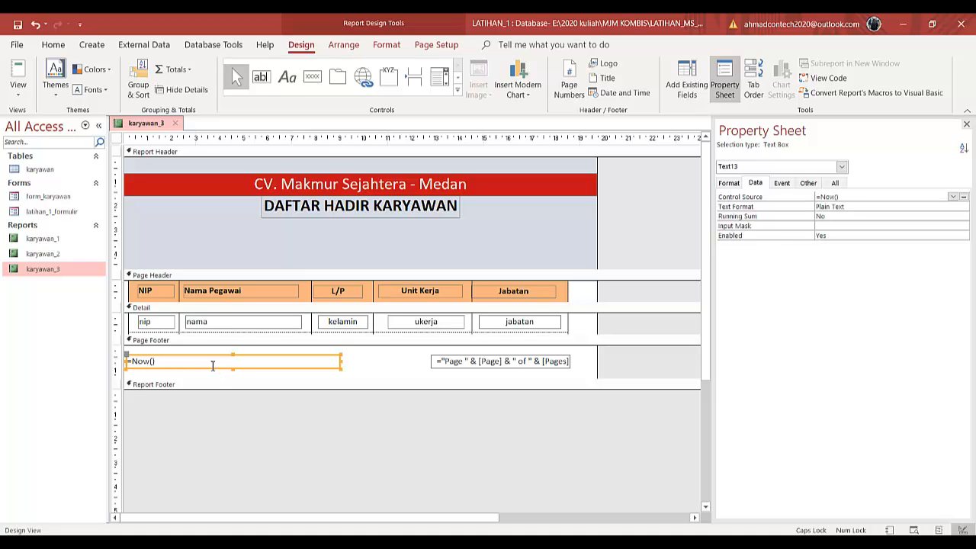
left_click_drag(213, 367, 343, 235)
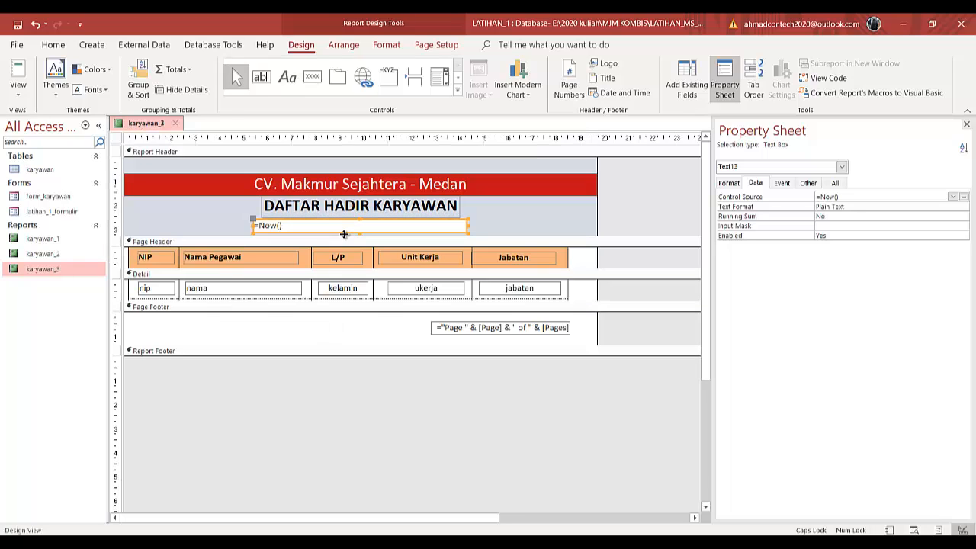
- Preview the report in Report View and return to Design View
left_click(25, 77)
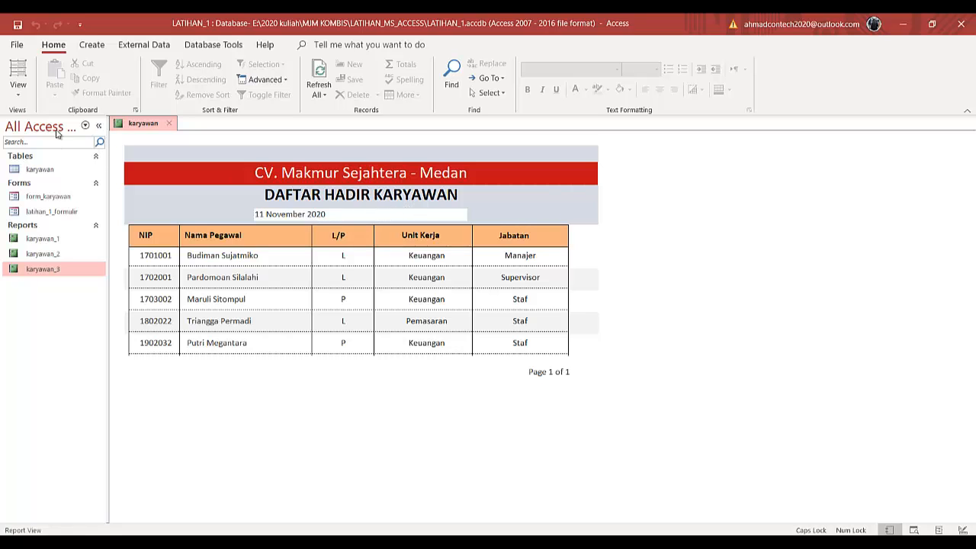
left_click(18, 90)
left_click(28, 211)
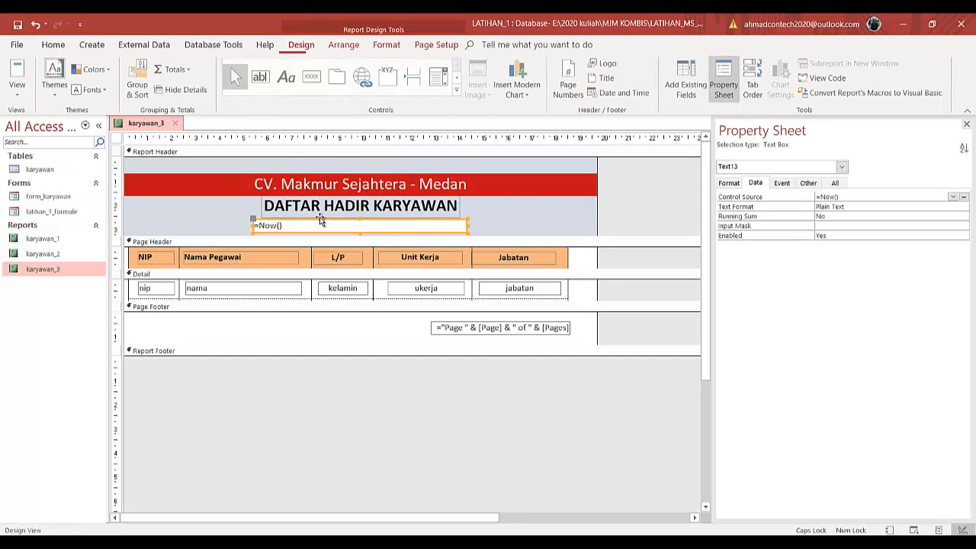
- Set the date box's shape fill to Transparent
left_click(518, 226)
left_click(446, 226)
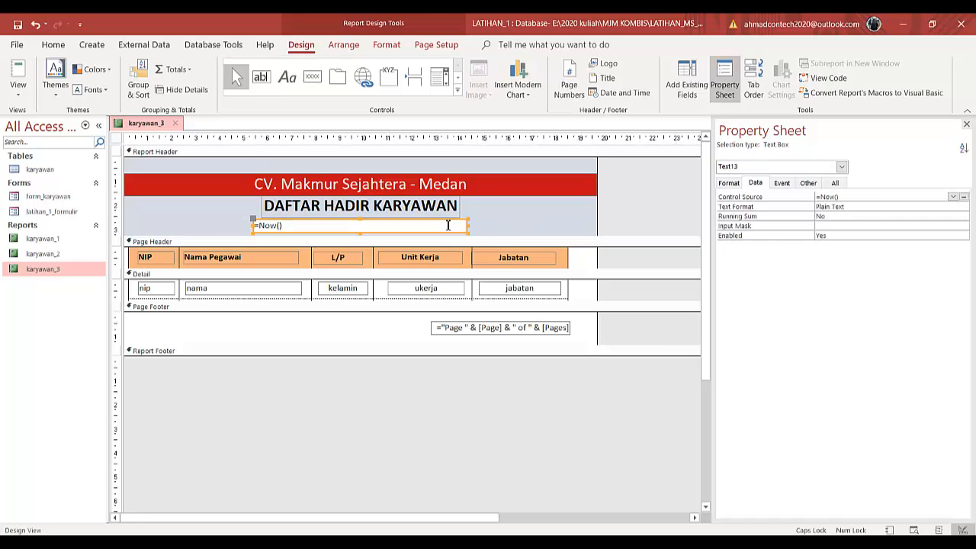
left_click(387, 45)
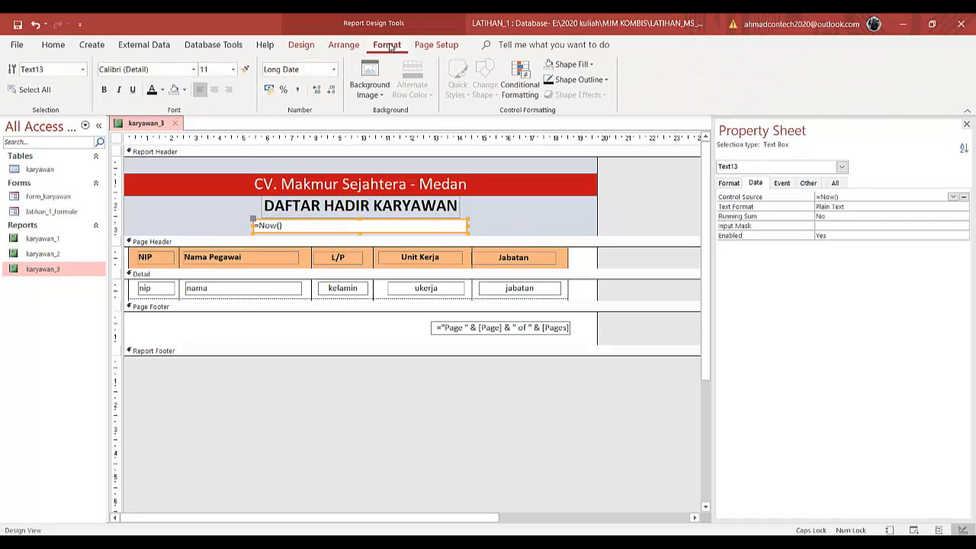
left_click(593, 67)
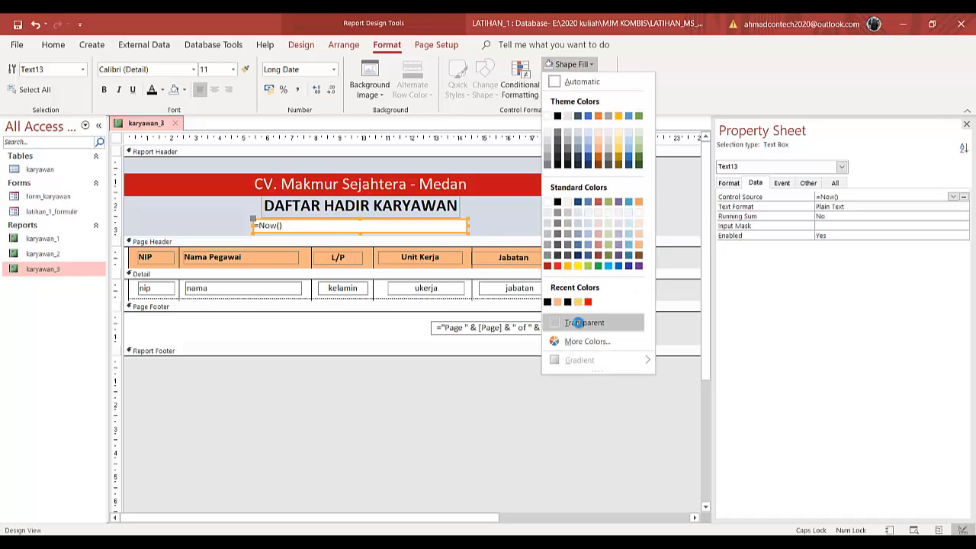
left_click(579, 322)
left_click(407, 216)
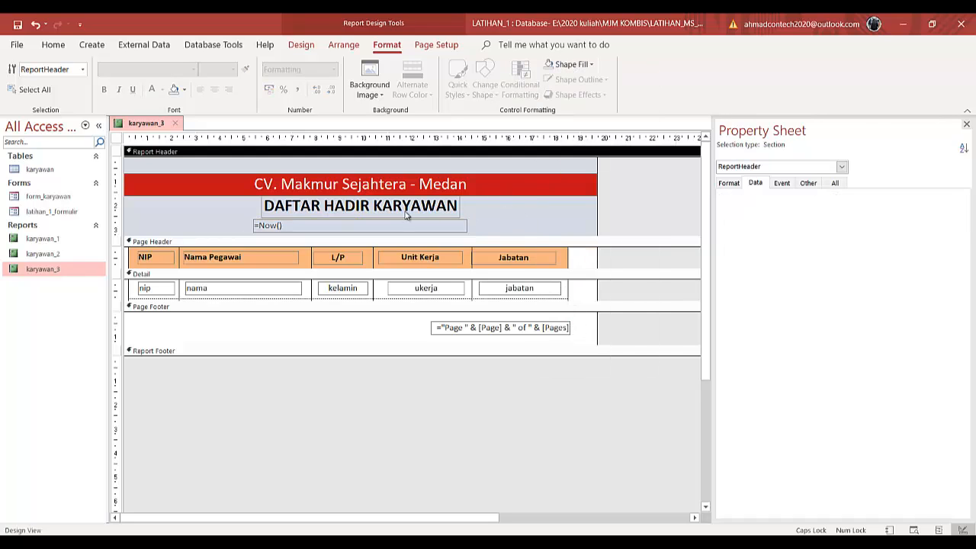
left_click(397, 223)
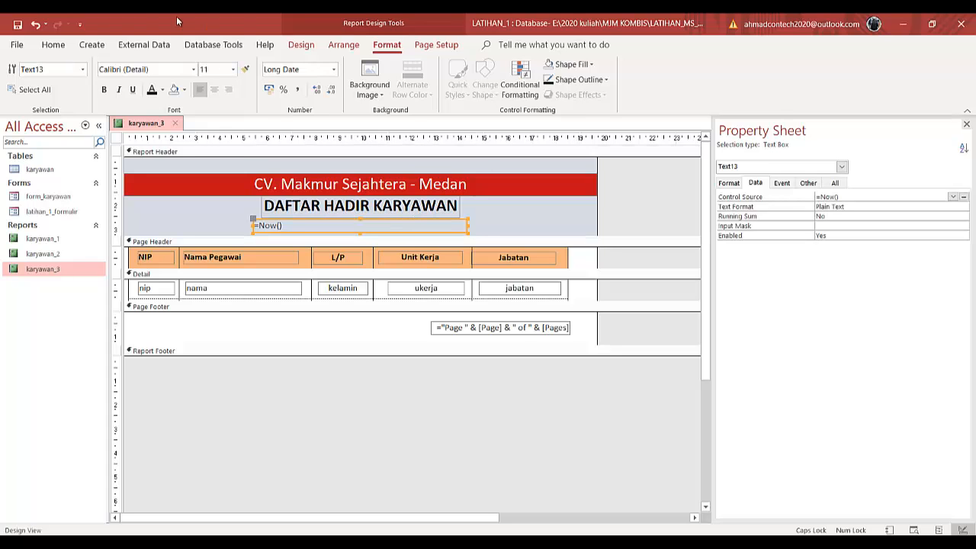
- Center the date text within its box, preview the report in Report View and return to Design View
left_click(54, 44)
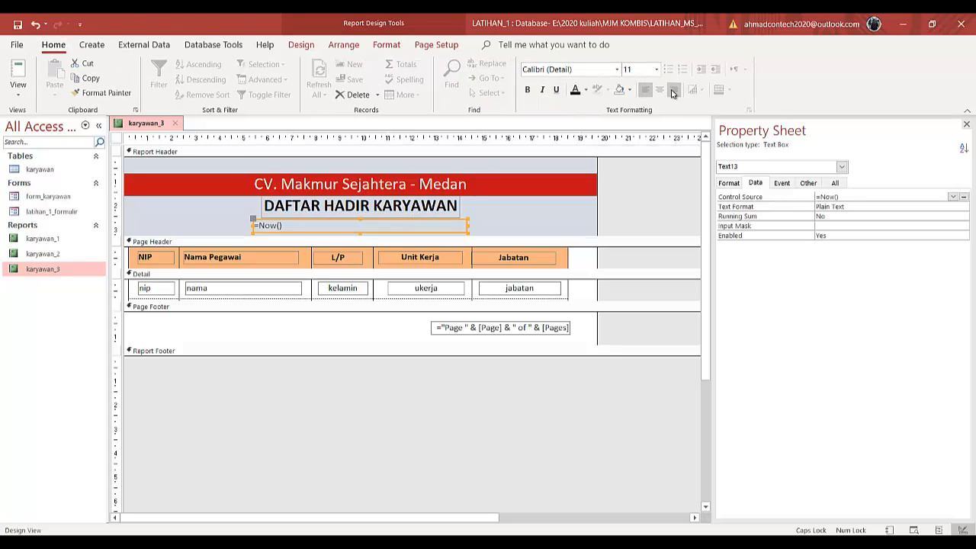
left_click(659, 89)
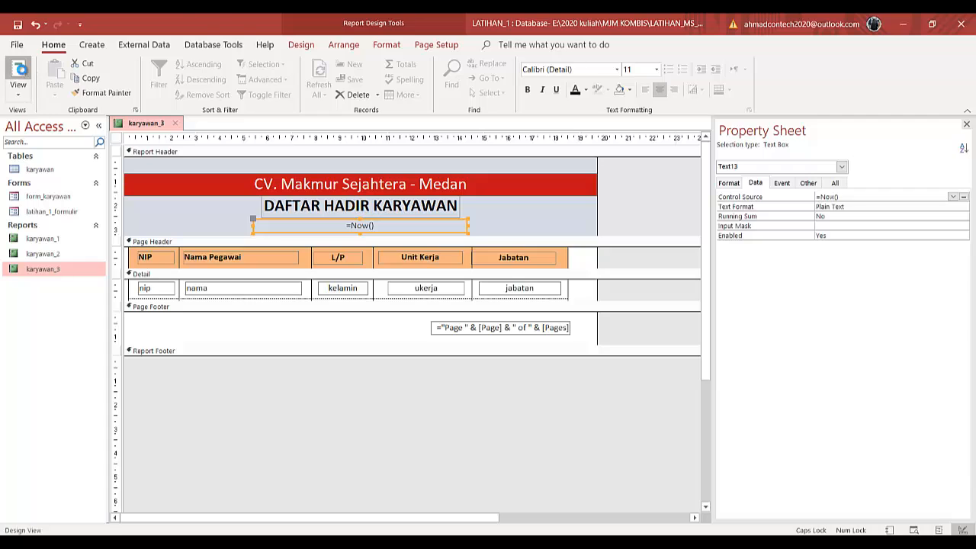
left_click(19, 73)
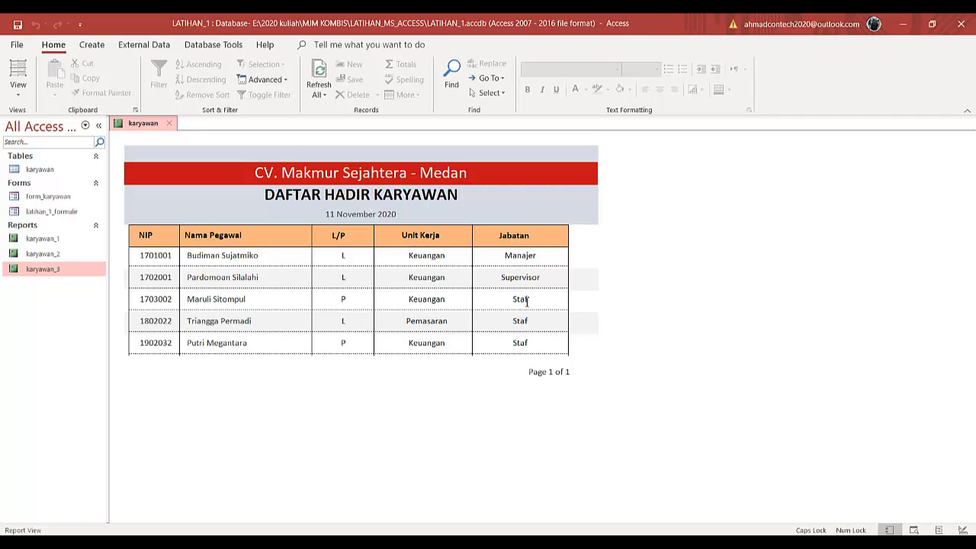
right_click(138, 127)
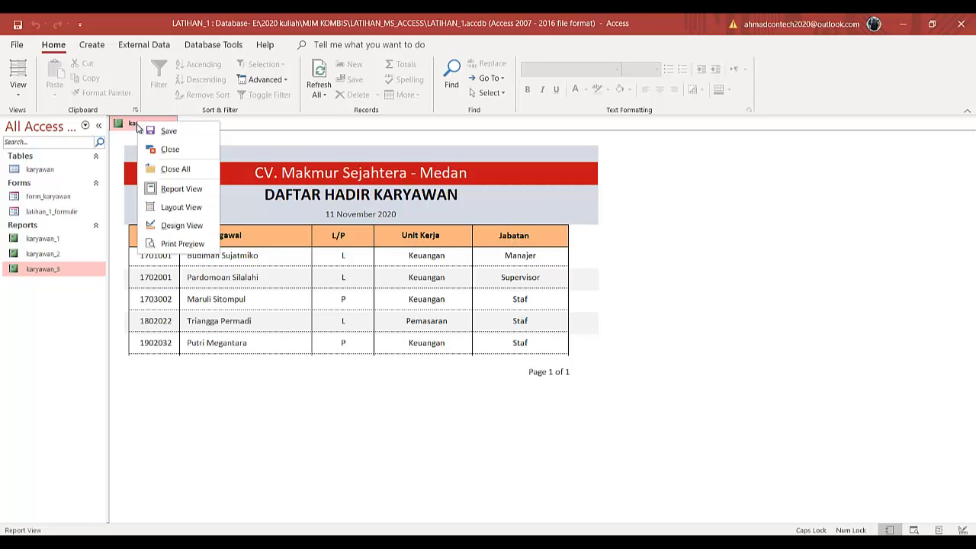
left_click(171, 225)
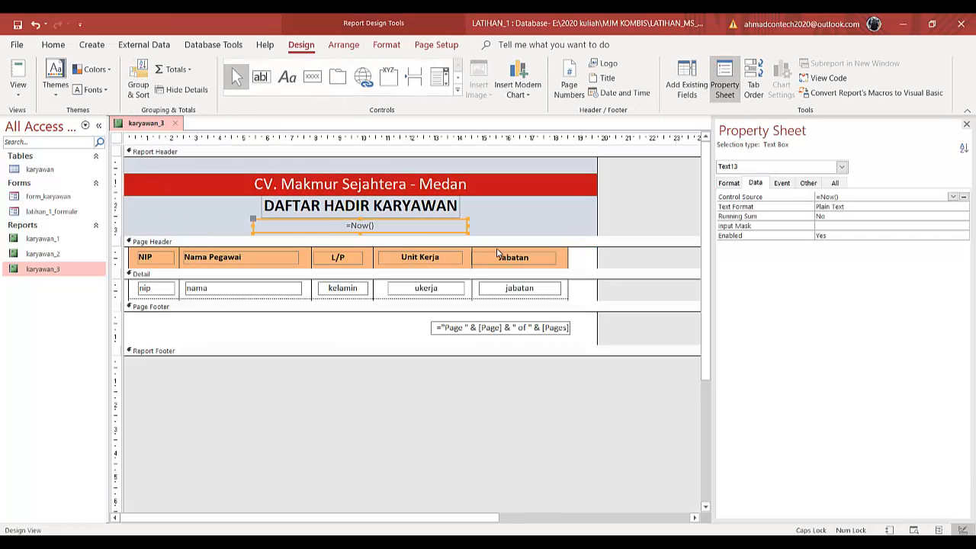
- Rename the Jabatan column heading to Tanda Tangan and delete the jabatan field box beneath it
left_click(500, 257)
left_click(499, 258)
left_click_drag(498, 258, 538, 257)
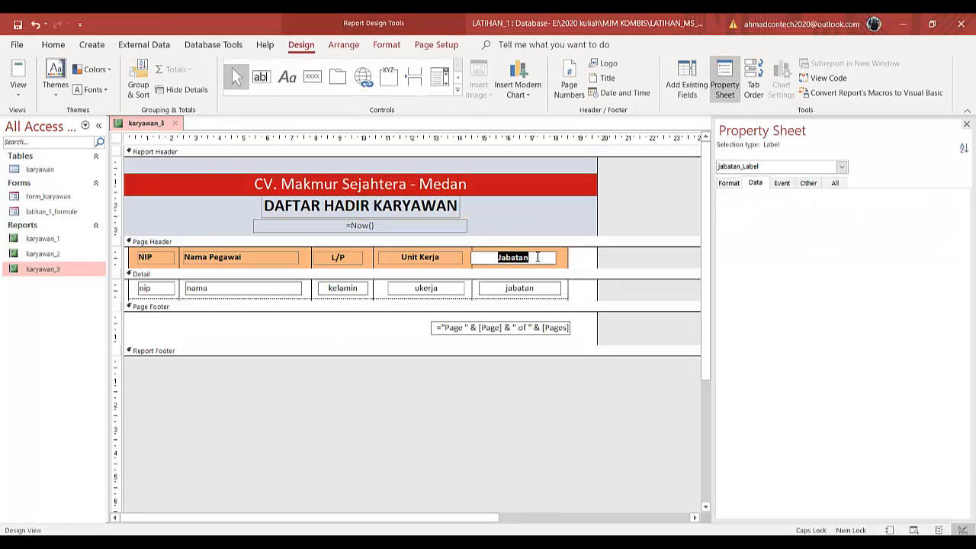
key("BackSpace")
key("Caps_Lock")
type("T")
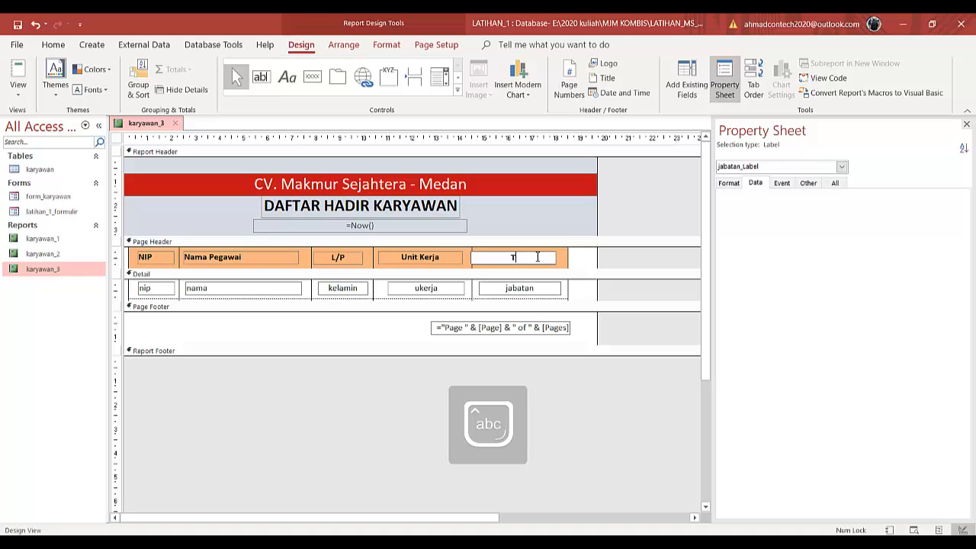
type("anda Tangan")
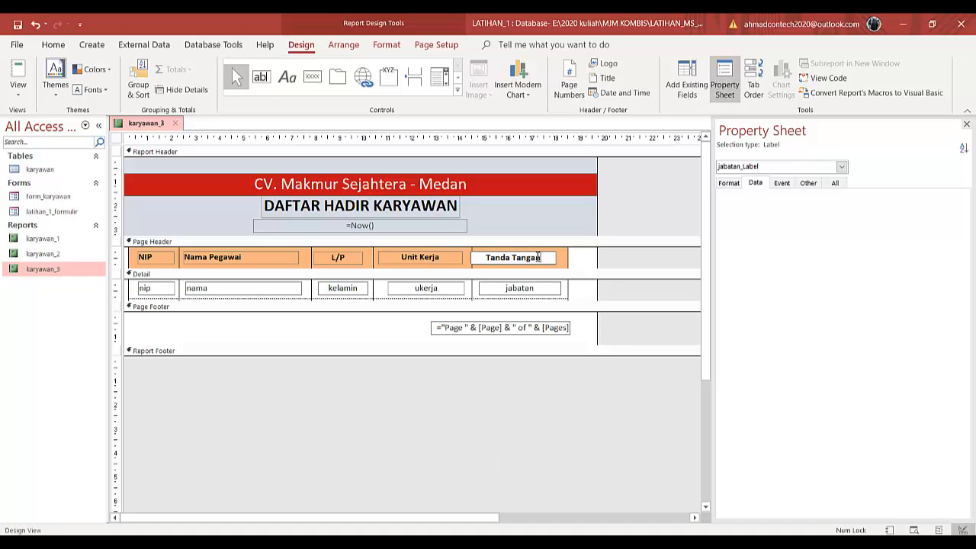
left_click(545, 289)
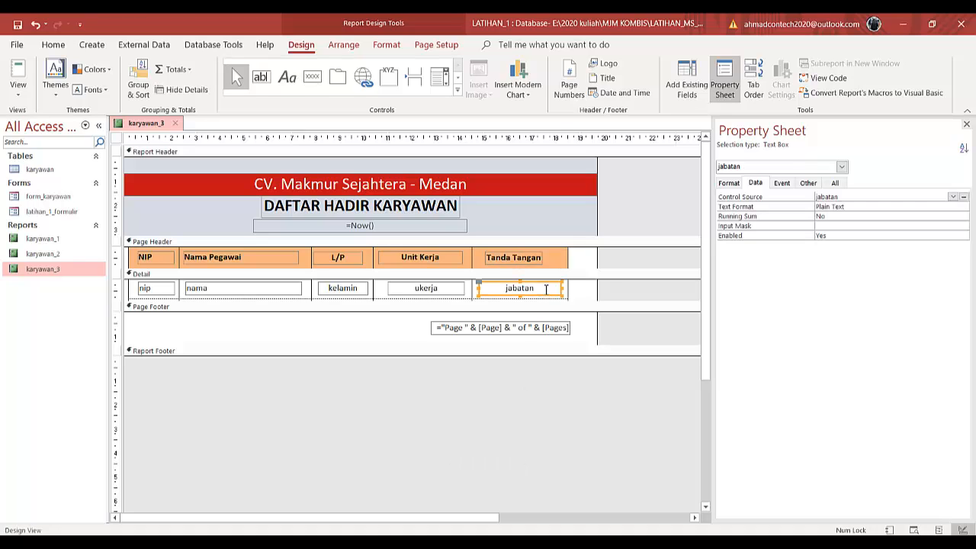
key("Delete")
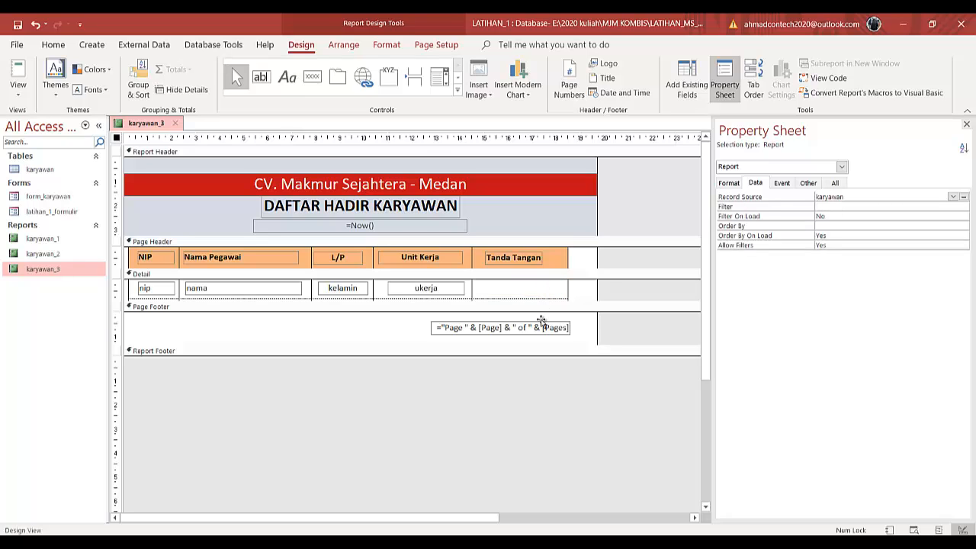
- Move the page-number box to the left edge of the Page Footer and preview the report
left_click(544, 323)
left_click_drag(543, 323, 243, 320)
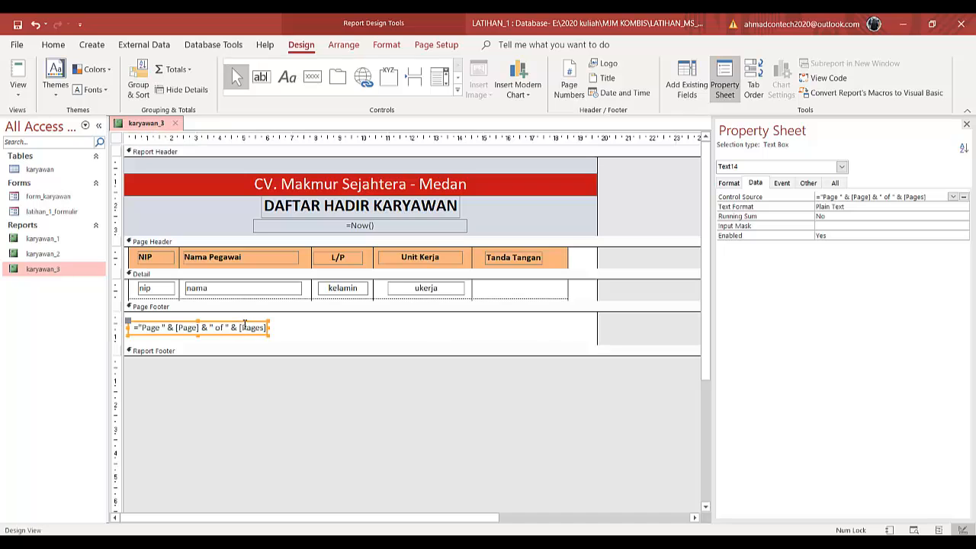
left_click(21, 73)
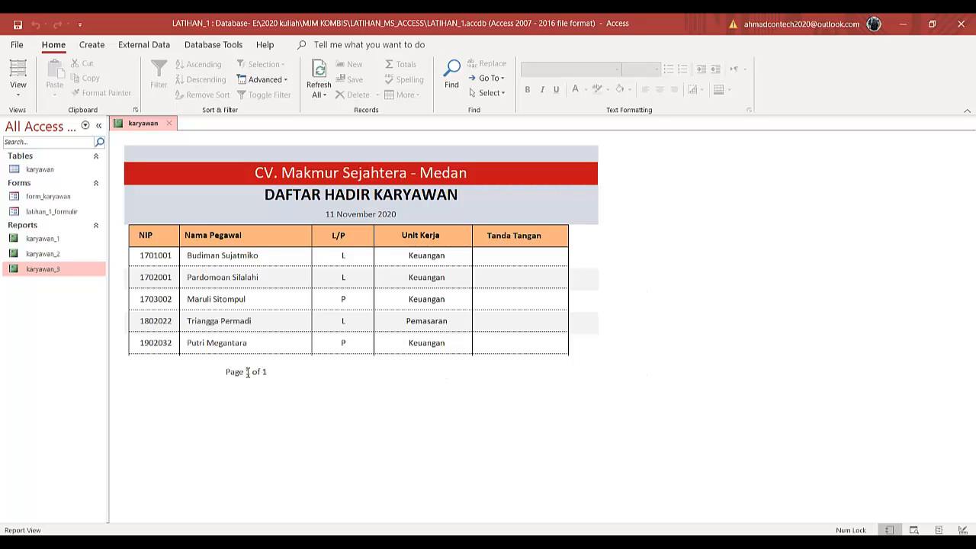
right_click(151, 126)
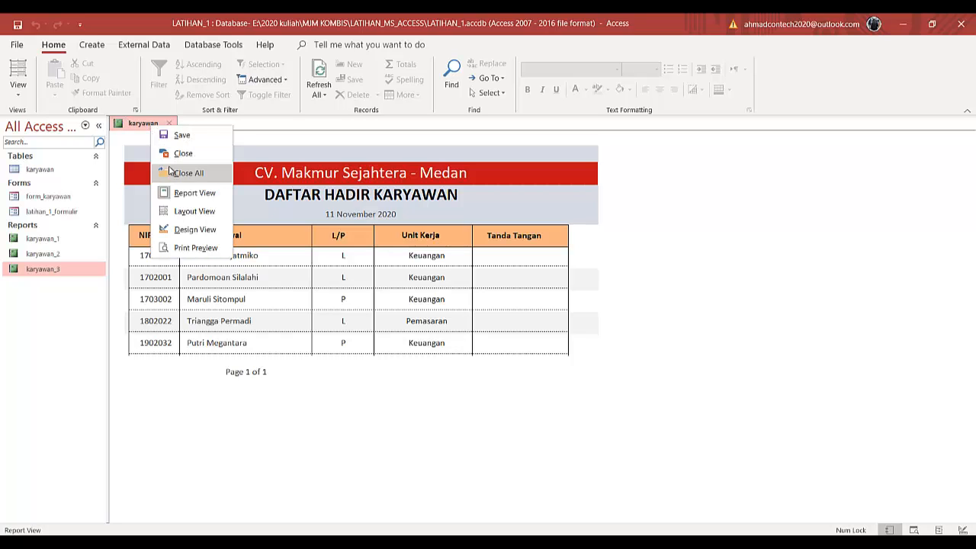
left_click(177, 230)
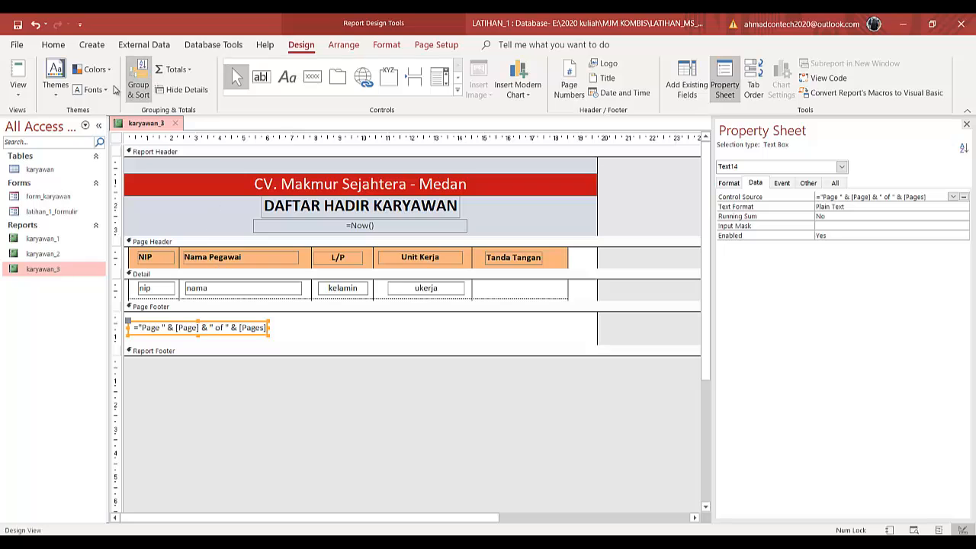
- Left-align the page-number text, preview the report, then save and close karyawan_3
left_click(61, 46)
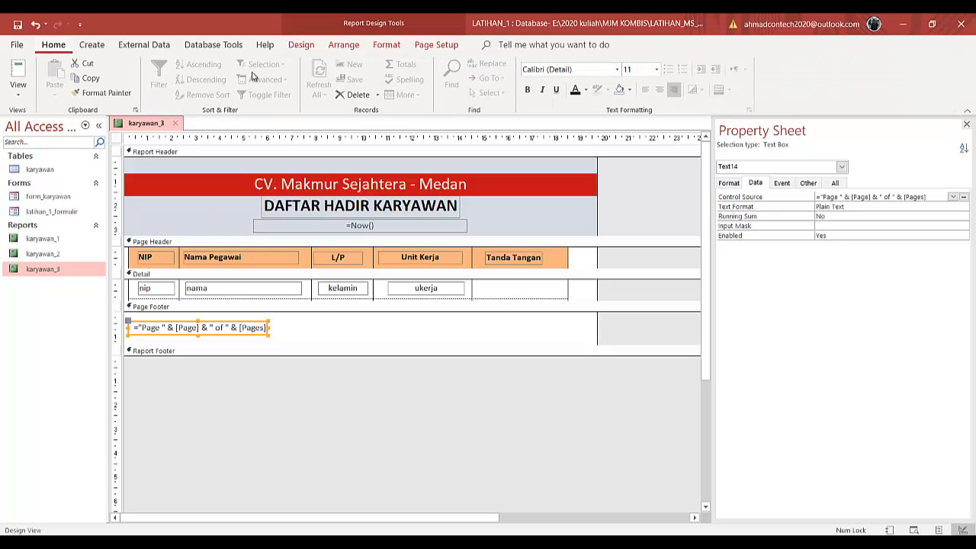
left_click(645, 89)
left_click(27, 76)
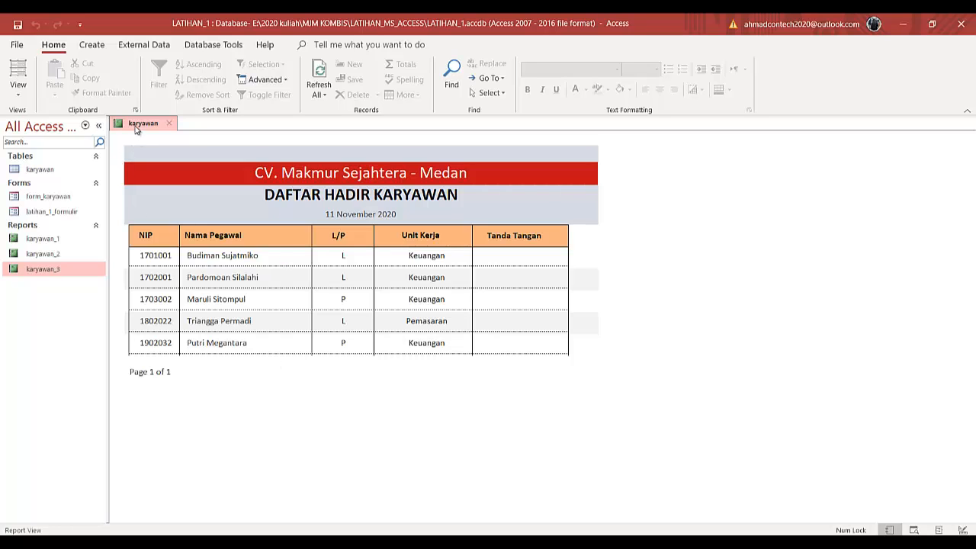
left_click(19, 25)
left_click(170, 125)
- Copy the karyawan_2 report and paste it as a new report named karyawan_4
right_click(72, 275)
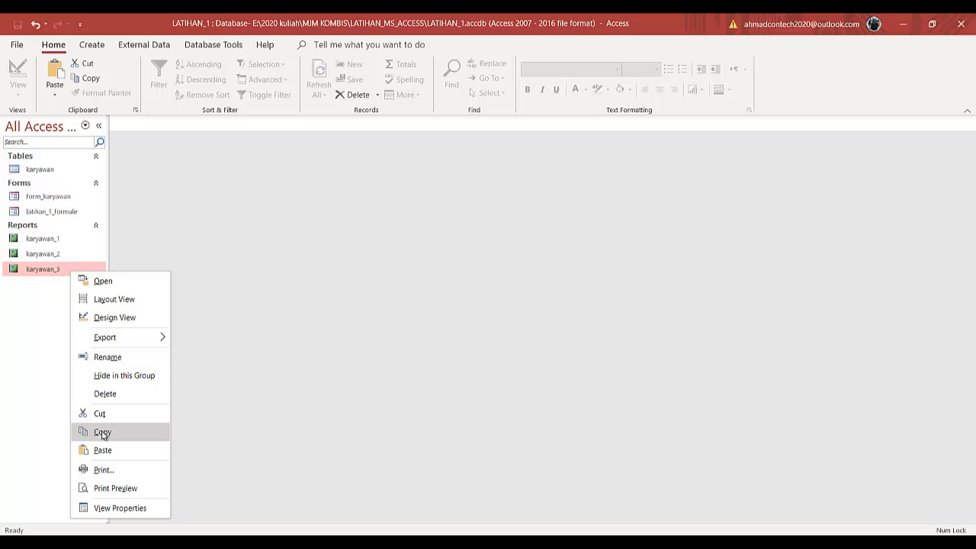
left_click(60, 260)
right_click(60, 260)
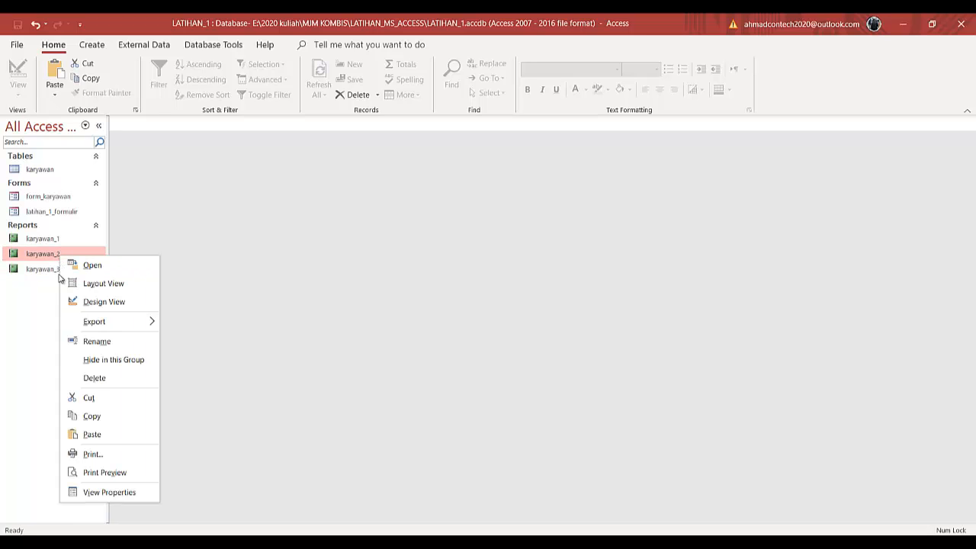
left_click(90, 417)
right_click(53, 285)
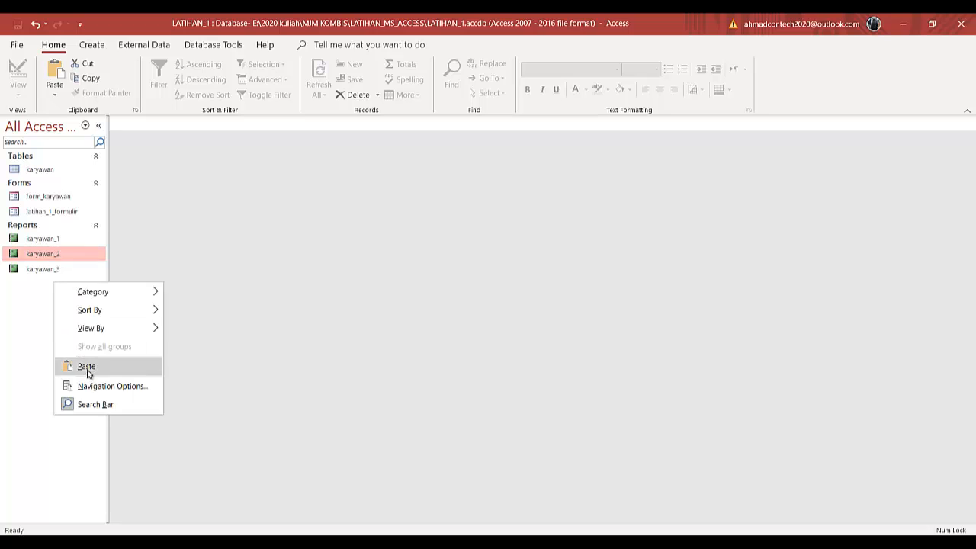
left_click(87, 367)
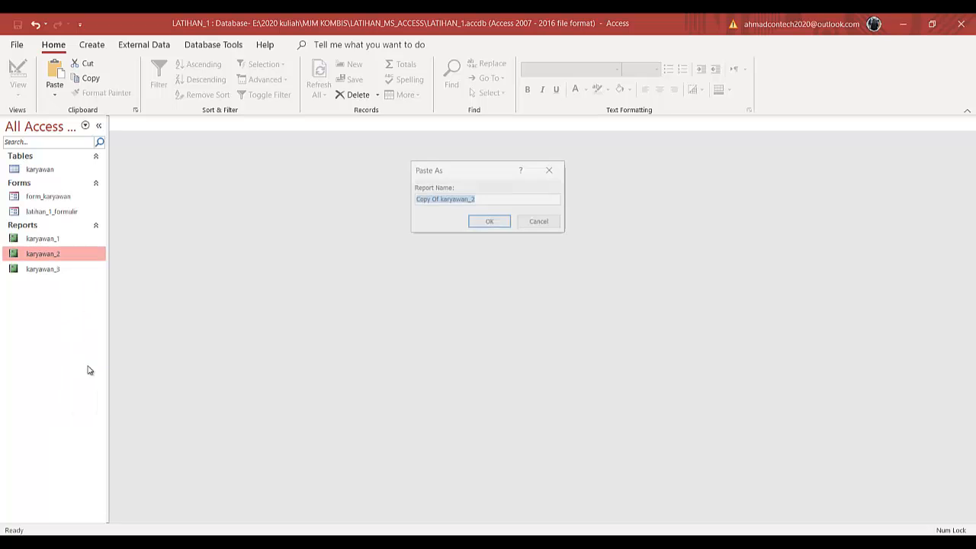
left_click(441, 199)
left_click(416, 199, "shift")
key("Delete")
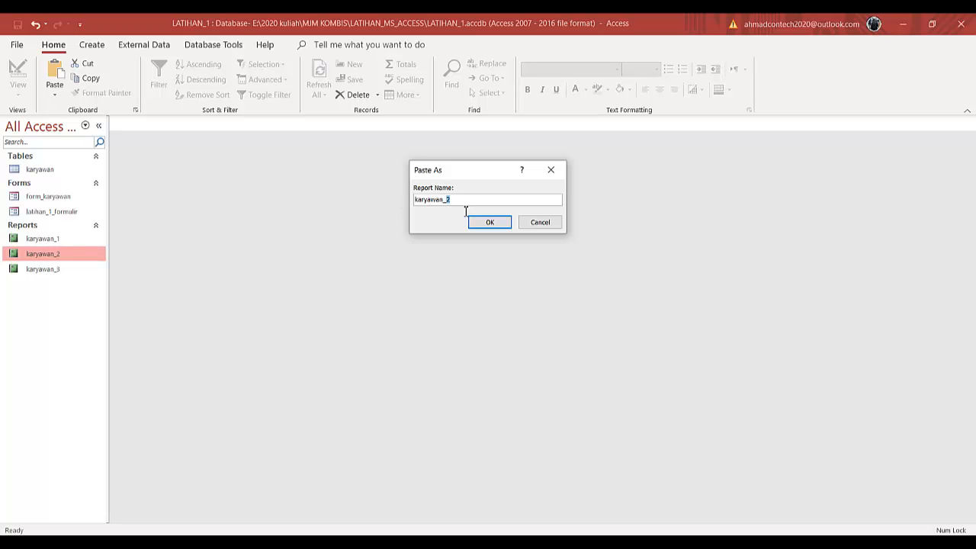
type("4")
left_click(488, 220)
- Open karyawan_4 in Design View
left_click(51, 286)
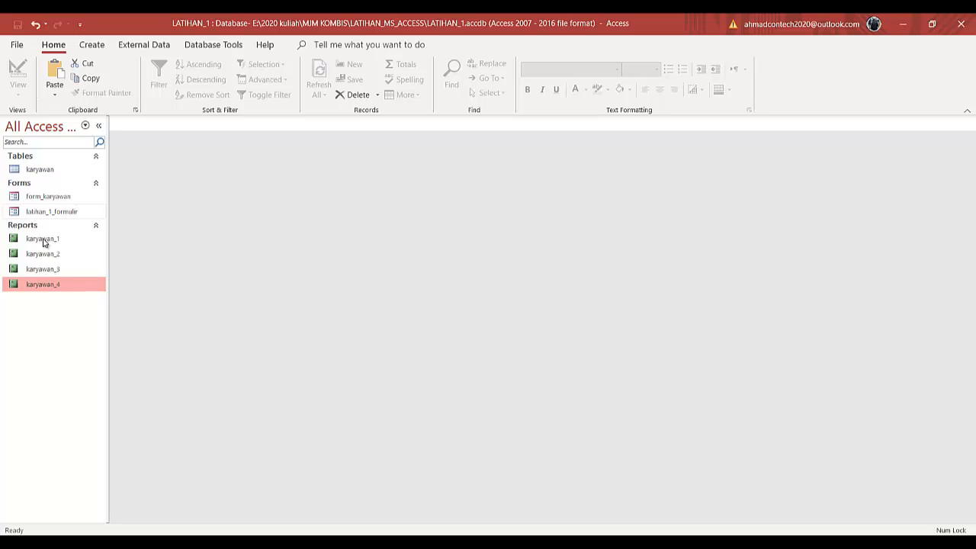
double_click(44, 284)
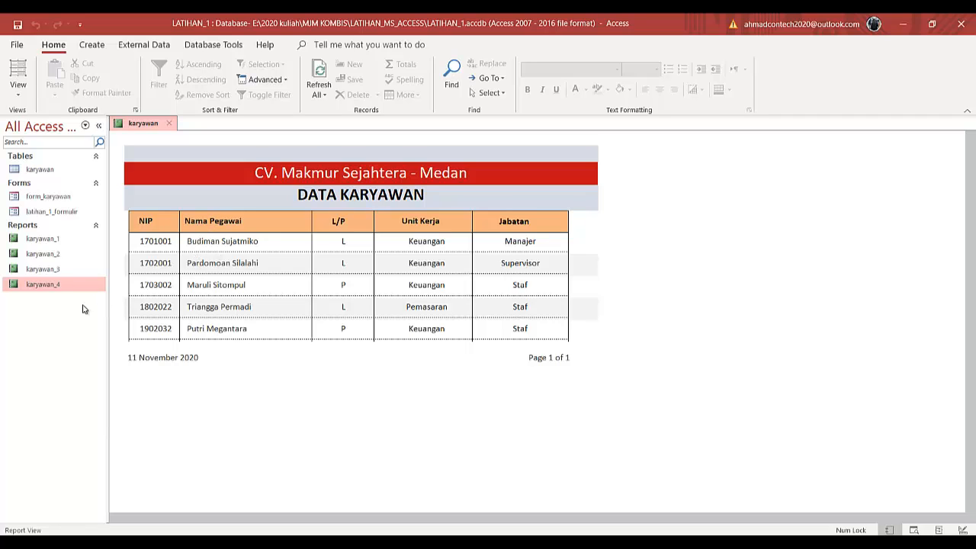
double_click(57, 240)
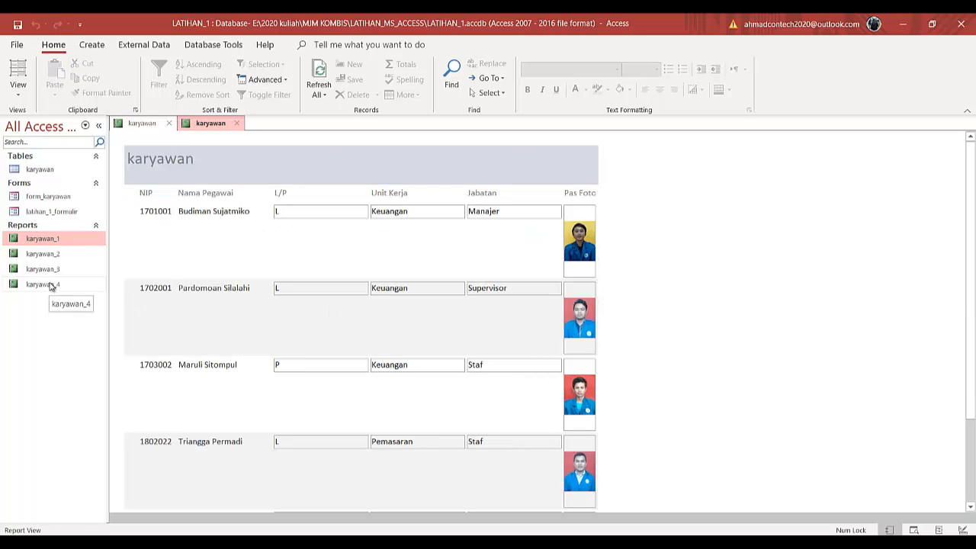
left_click(237, 124)
right_click(142, 127)
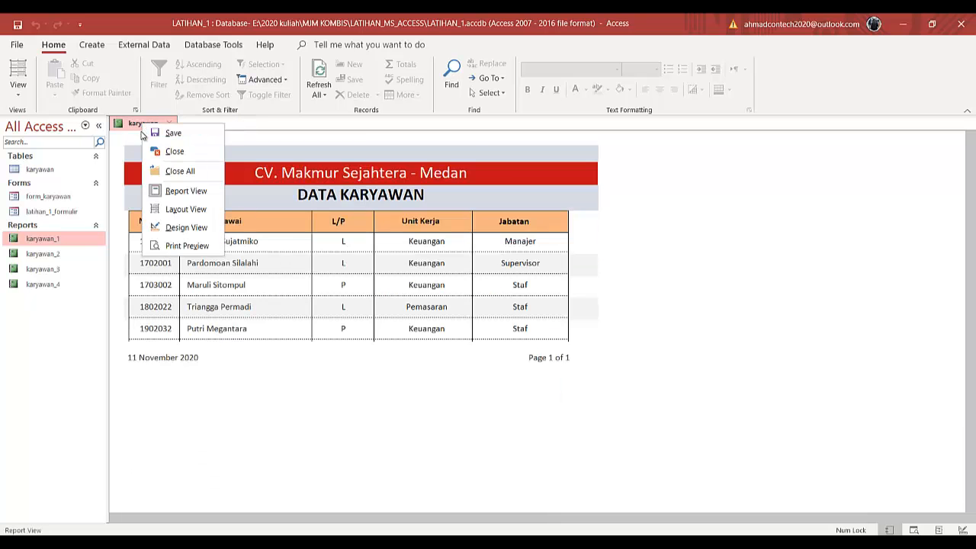
left_click(160, 228)
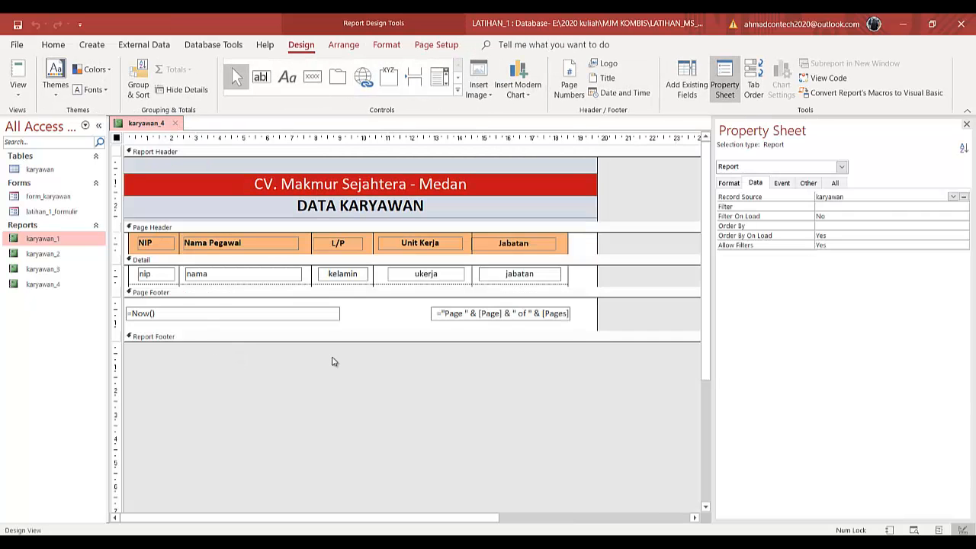
- Enlarge the Detail section and move its horizontal bottom line lower
left_click_drag(333, 285, 331, 388)
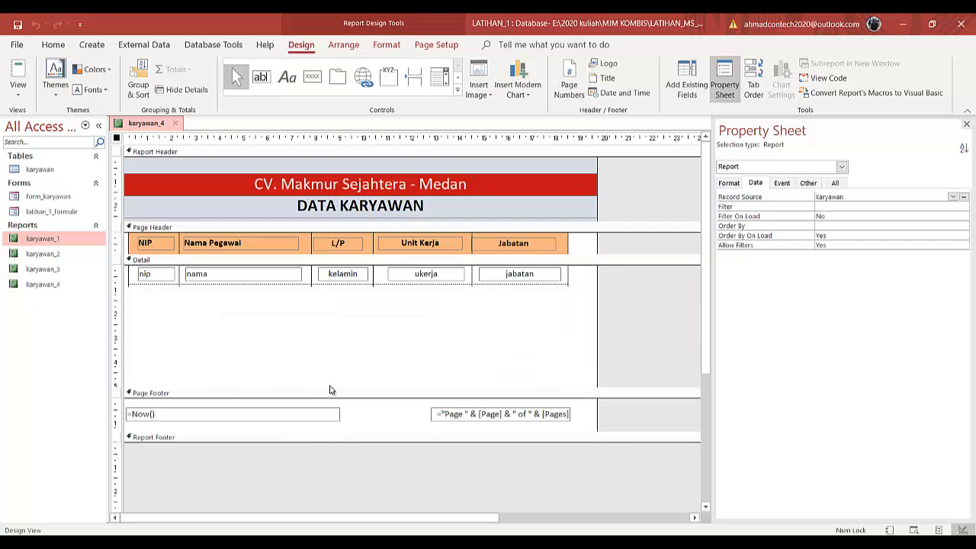
left_click_drag(391, 321, 392, 340)
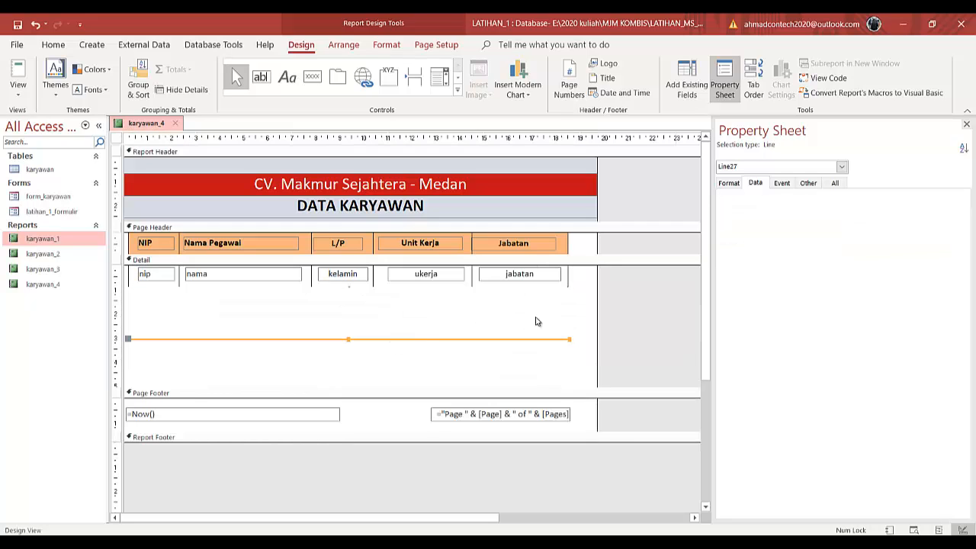
- Extend all vertical column divider lines in the Detail section downward
left_click_drag(602, 303, 106, 286)
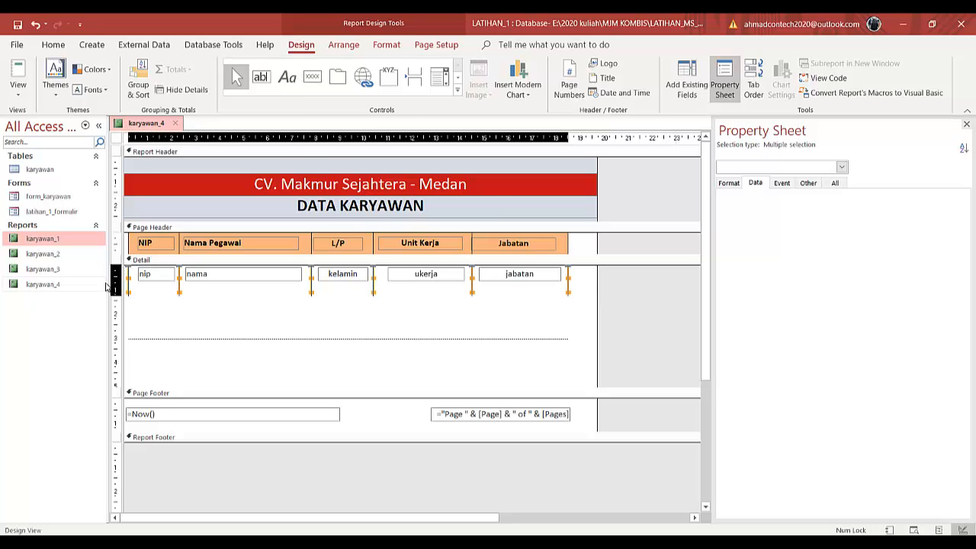
key("shift+Down")
key("shift+Down")
key("shift+Down")
key("shift+Down")
key("shift+Down")
key("shift+Down")
key("shift+Down")
key("shift+Down")
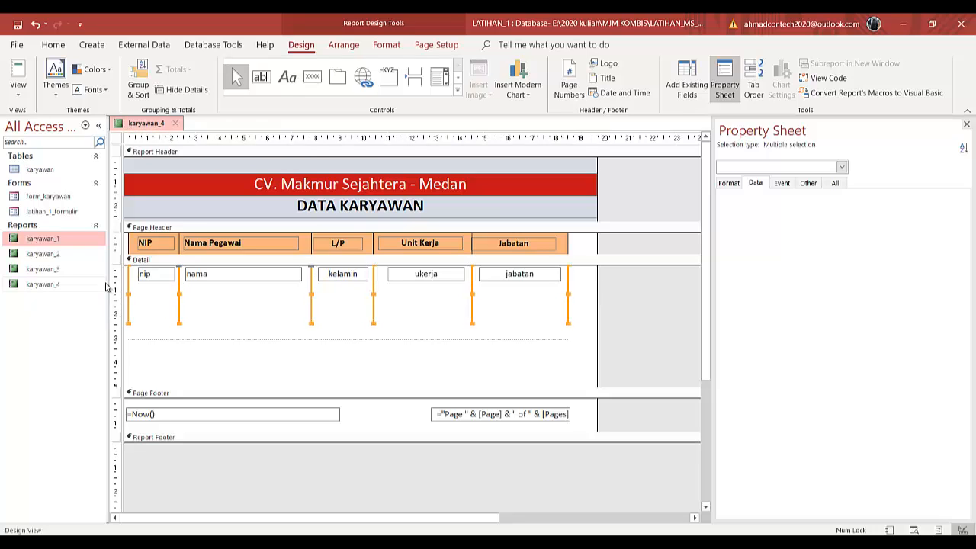
key("shift+Up")
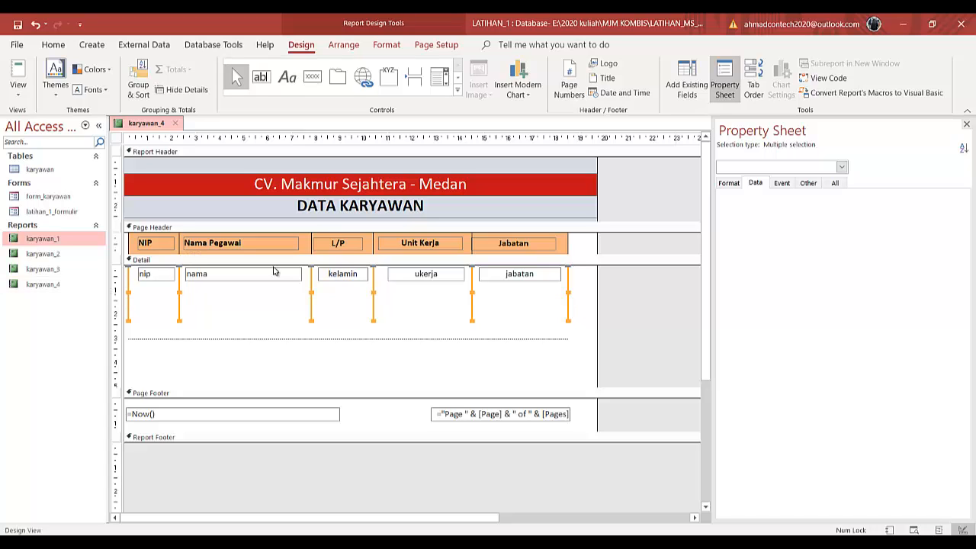
- Narrow the L/P column by shrinking the kelamin box and the L/P heading from the left
left_click(330, 277)
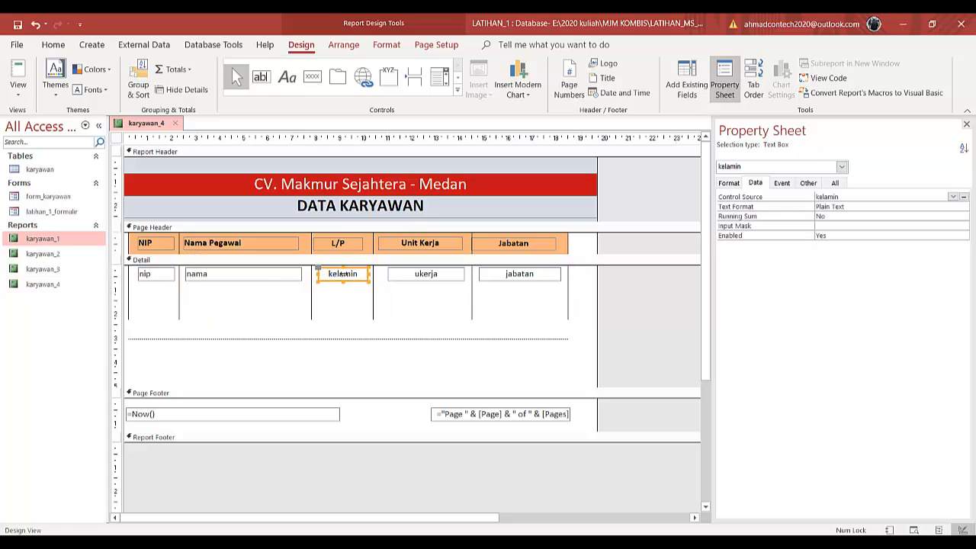
left_click_drag(342, 273, 344, 273)
left_click(341, 242)
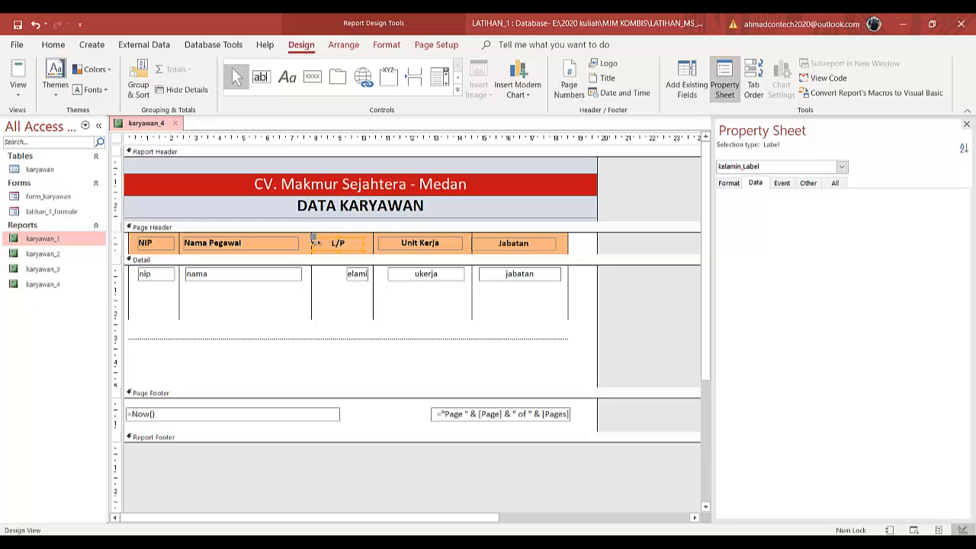
left_click_drag(313, 241, 338, 244)
- Shift the vertical divider to the left of the L/P column right to meet the narrowed column
left_click(312, 284)
left_click(313, 246, "shift")
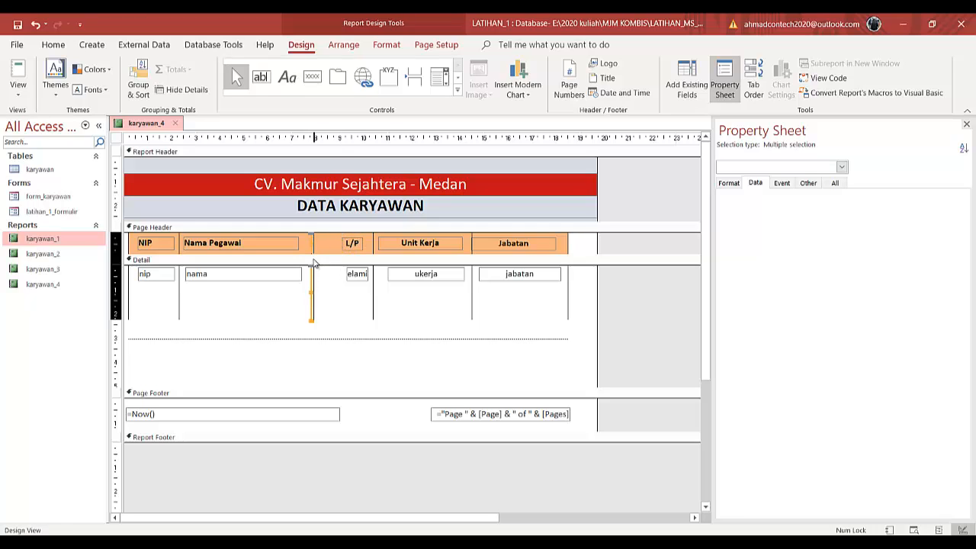
key("Right")
key("Right")
key("Right")
key("Right")
key("Right")
key("Right")
key("Right")
key("Right")
key("Right")
key("Right")
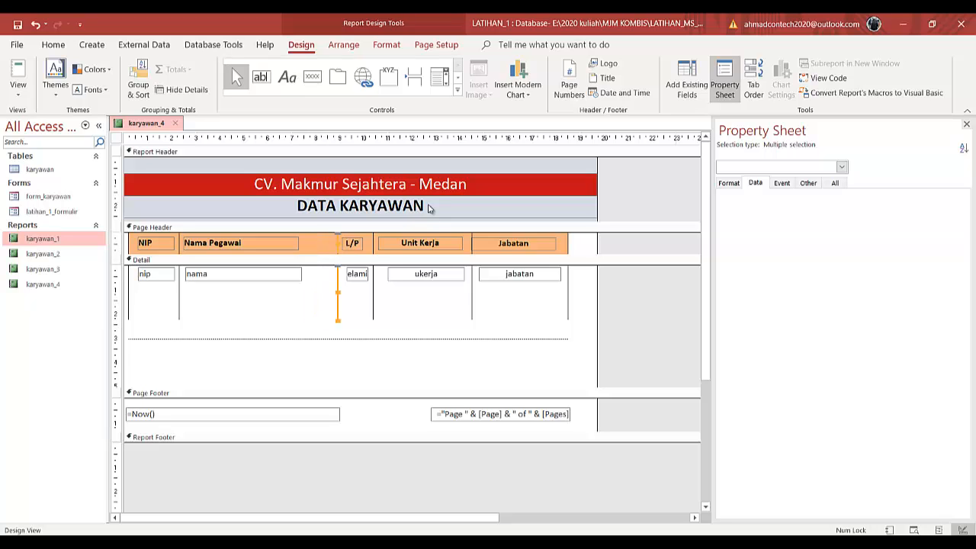
- Adjust the Unit Kerja column heading
left_click(400, 244)
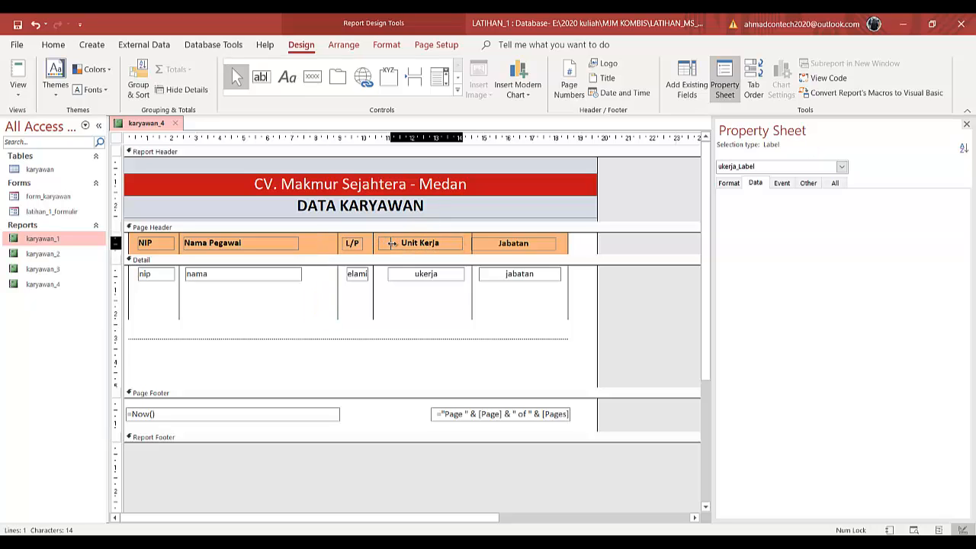